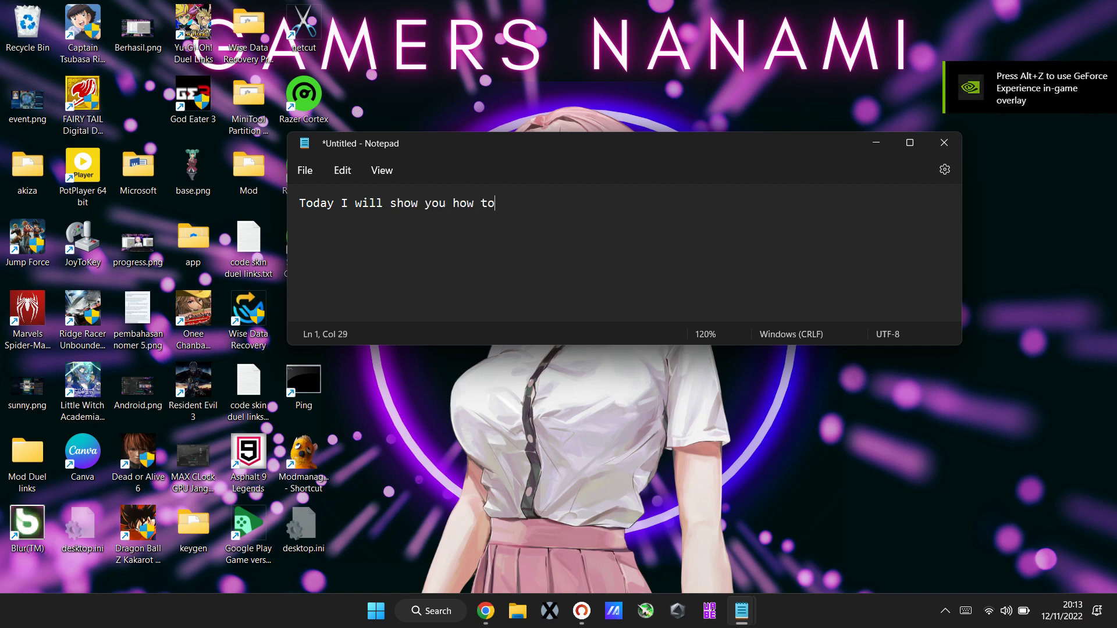
Complete the note with "gain More Baterry life for laptop gaming Asus!" and enlarge the text to 140%
type("gain More")
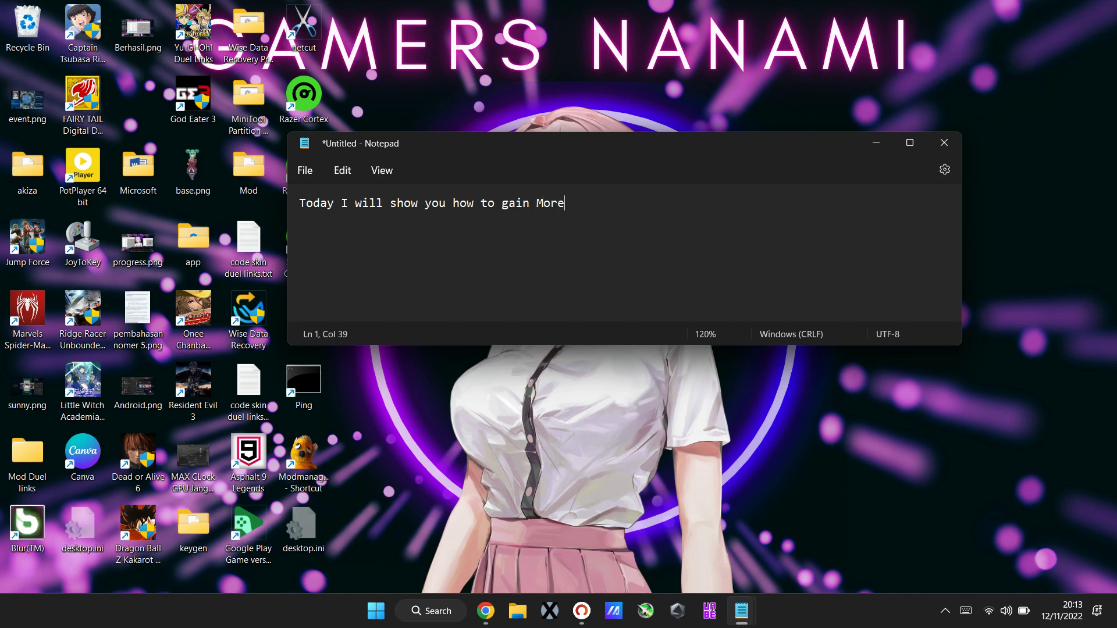
type(" Baterry life for laptop gaming ")
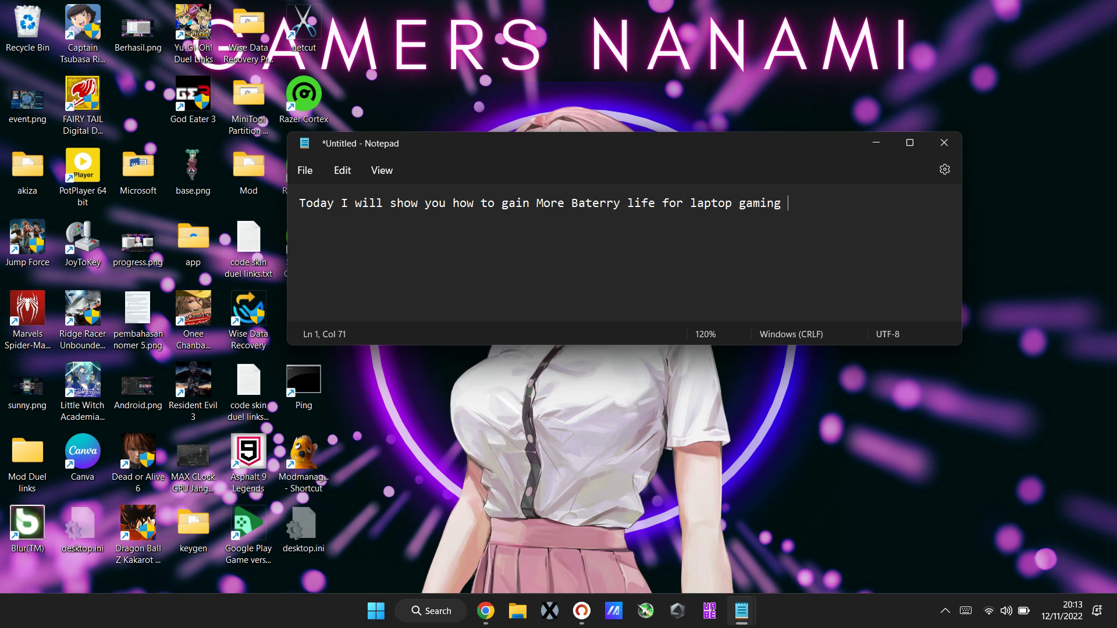
type("Asu")
key("ctrl+plus")
key("ctrl+plus")
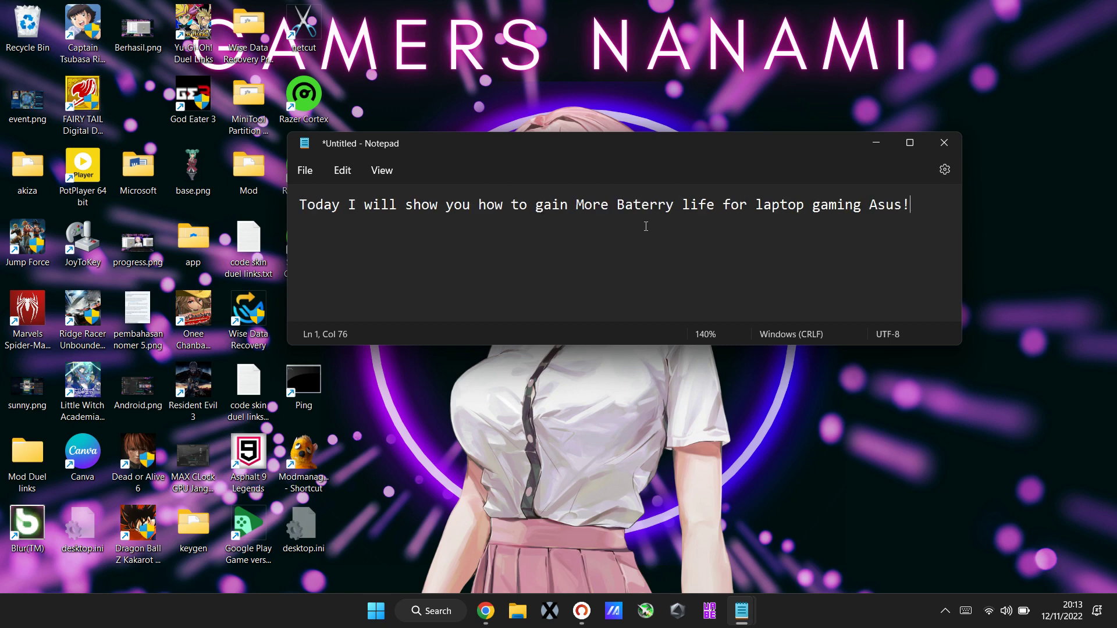
Close the intro note without saving it and bring up the note listing the simple steps
left_click(943, 142)
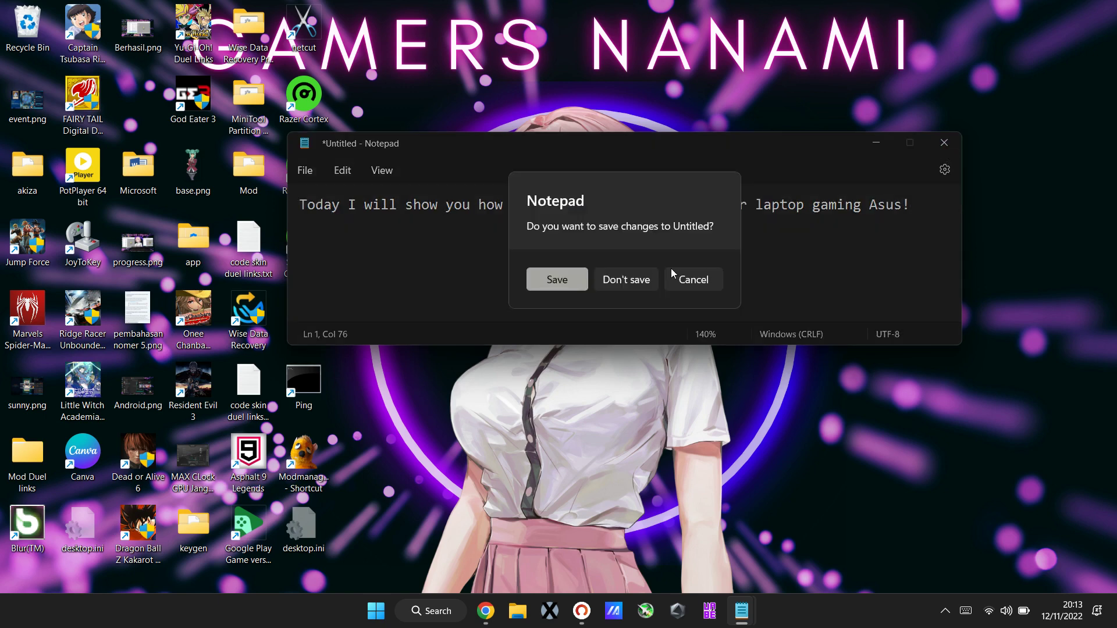
left_click(673, 274)
left_click(745, 605)
left_click(747, 608)
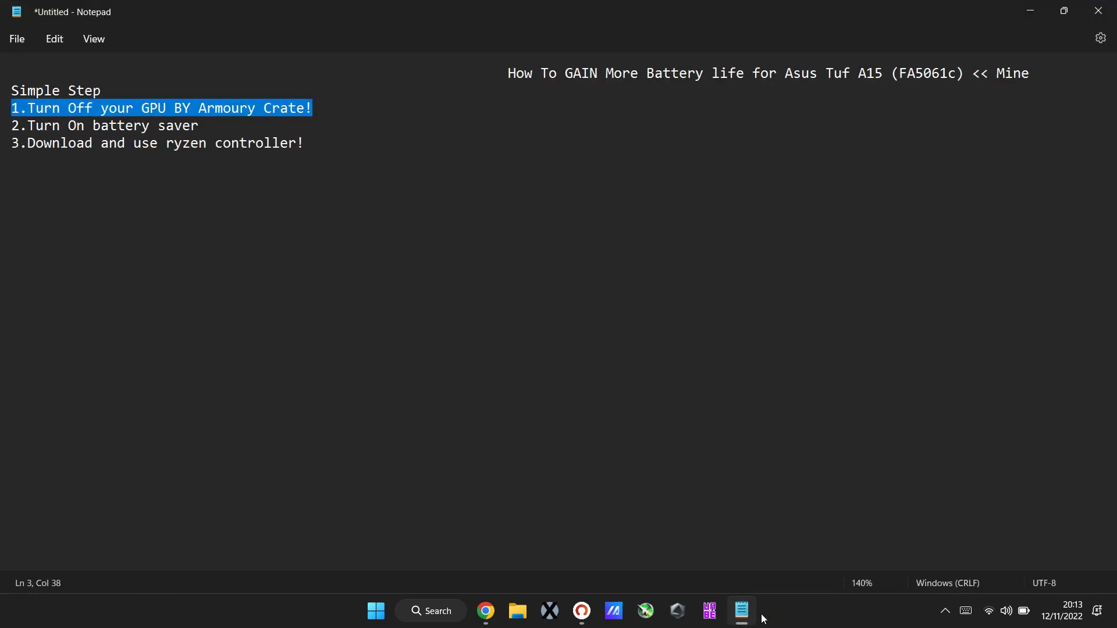
Point out the note's title line and step 1, "Turn Off your GPU BY Armoury Crate!", by highlighting each
left_click(707, 419)
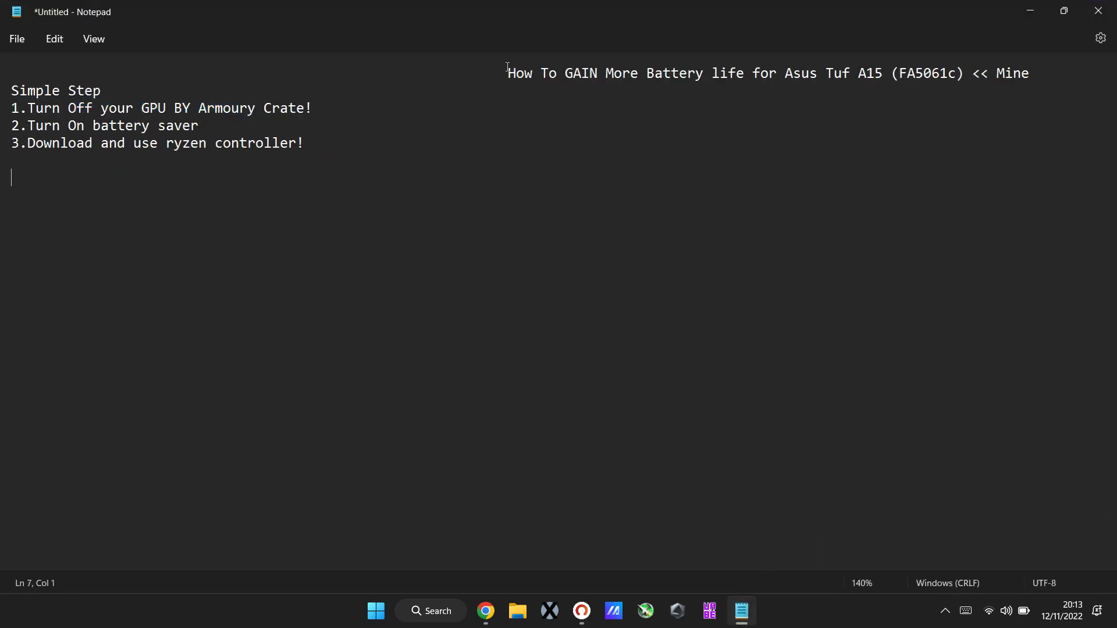
left_click_drag(507, 67, 1037, 66)
left_click(1032, 68)
left_click_drag(28, 107, 353, 108)
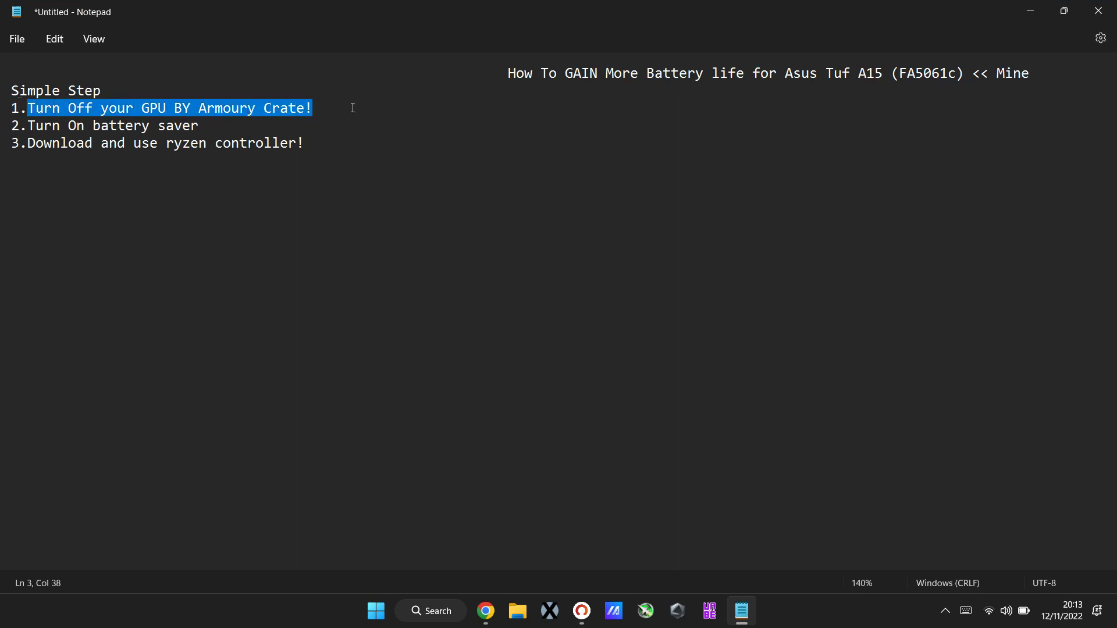
left_click(353, 108)
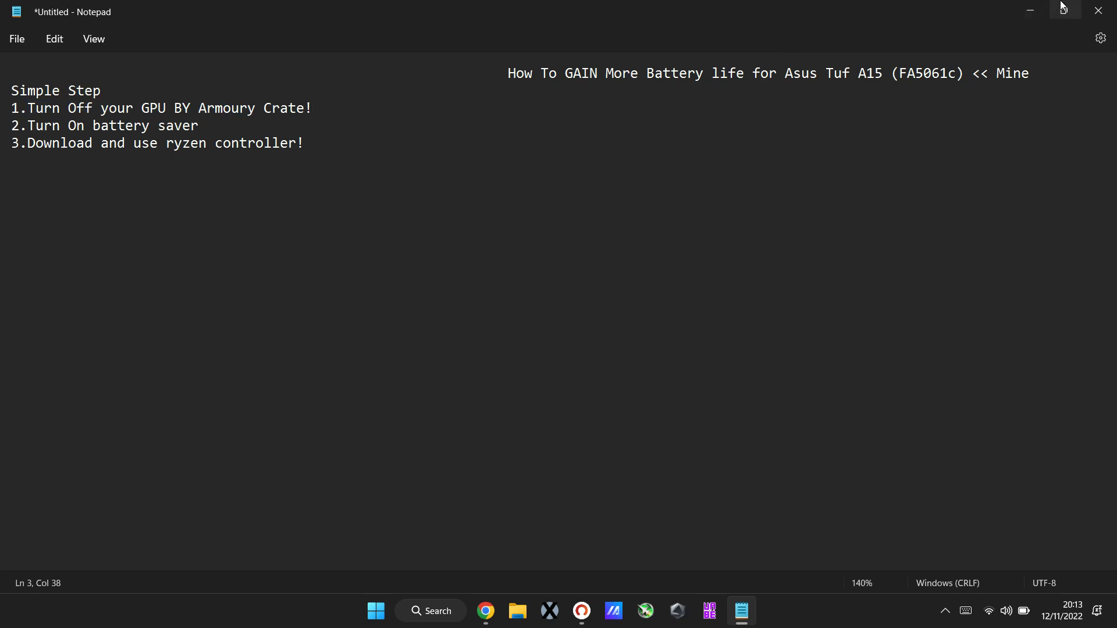
Minimize the note, search the computer for "armo" and open Armoury Crate
left_click(1030, 11)
key("super")
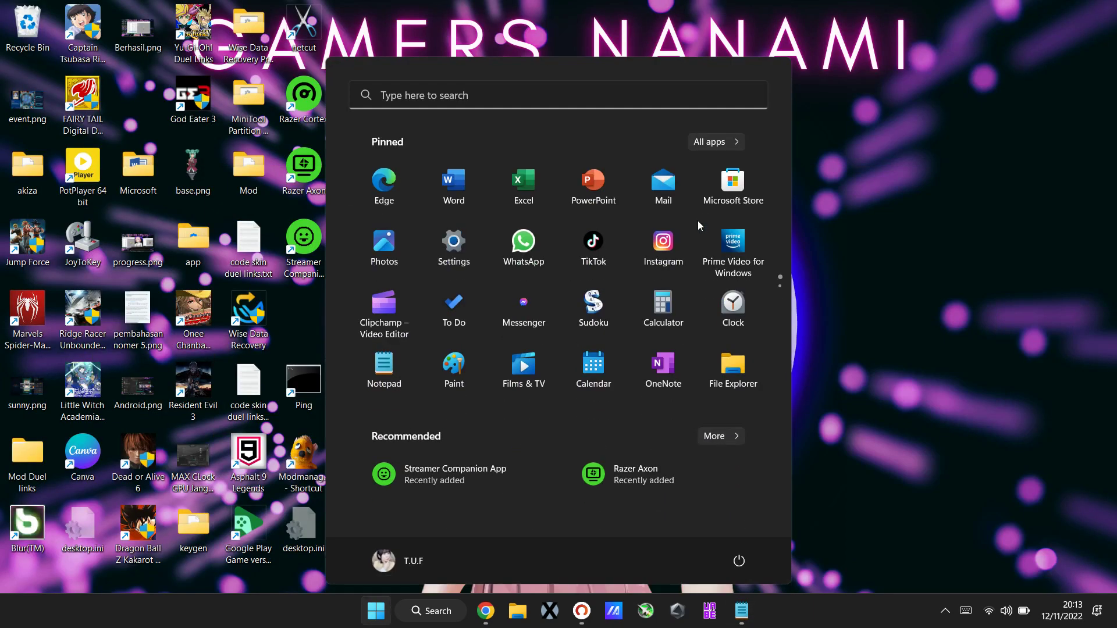
type("armo")
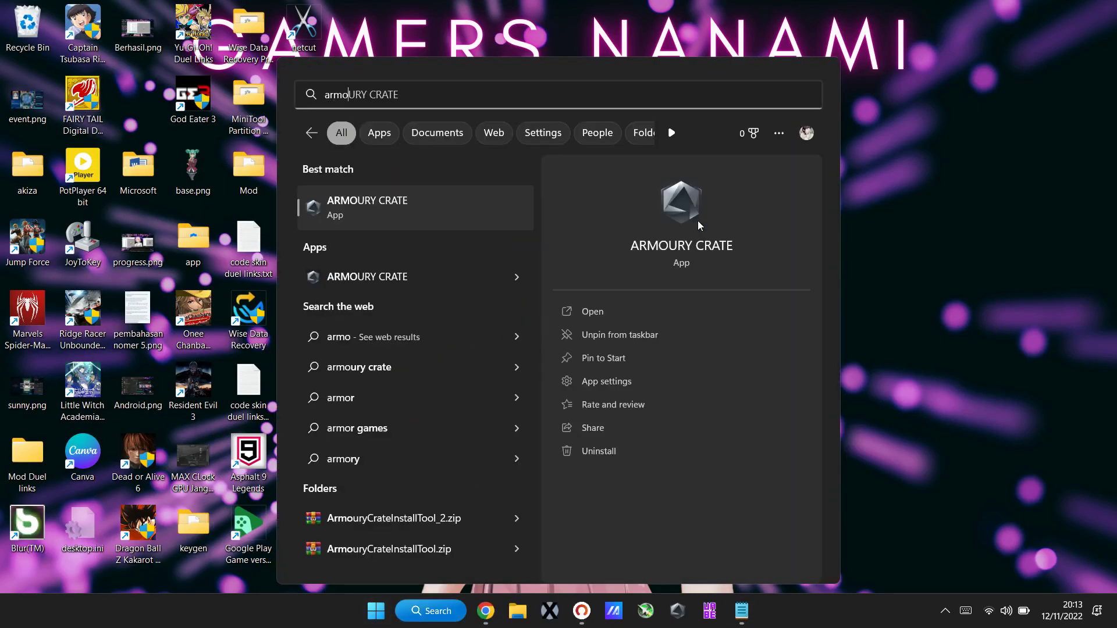
left_click(417, 210)
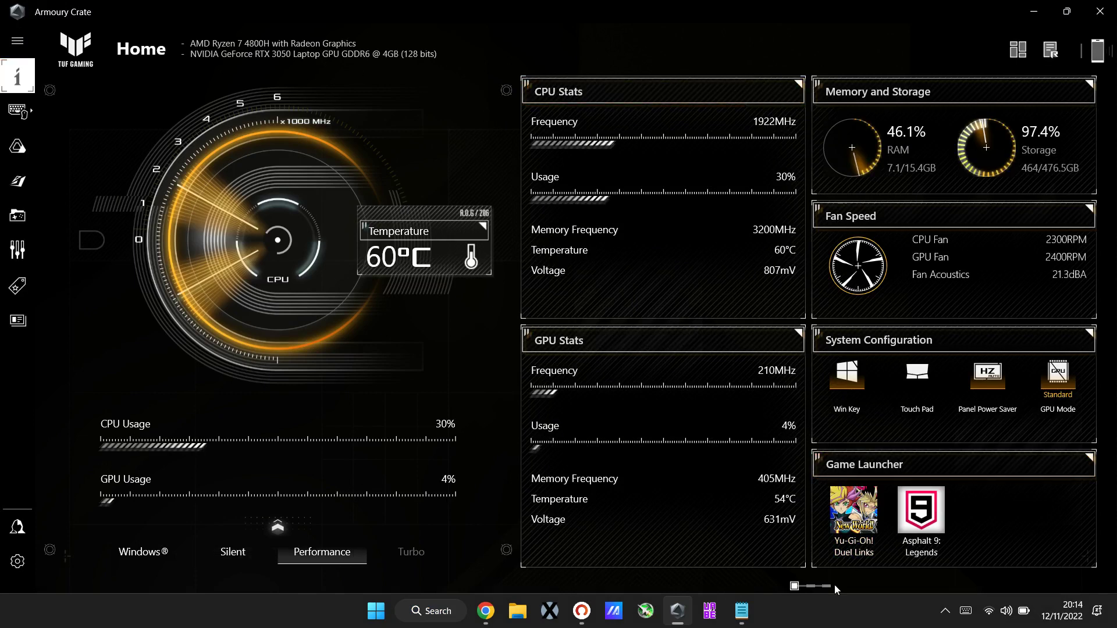
Open a new Notepad note and write "The GPU Is still active so turn it off!" at 200% zoom
right_click(741, 611)
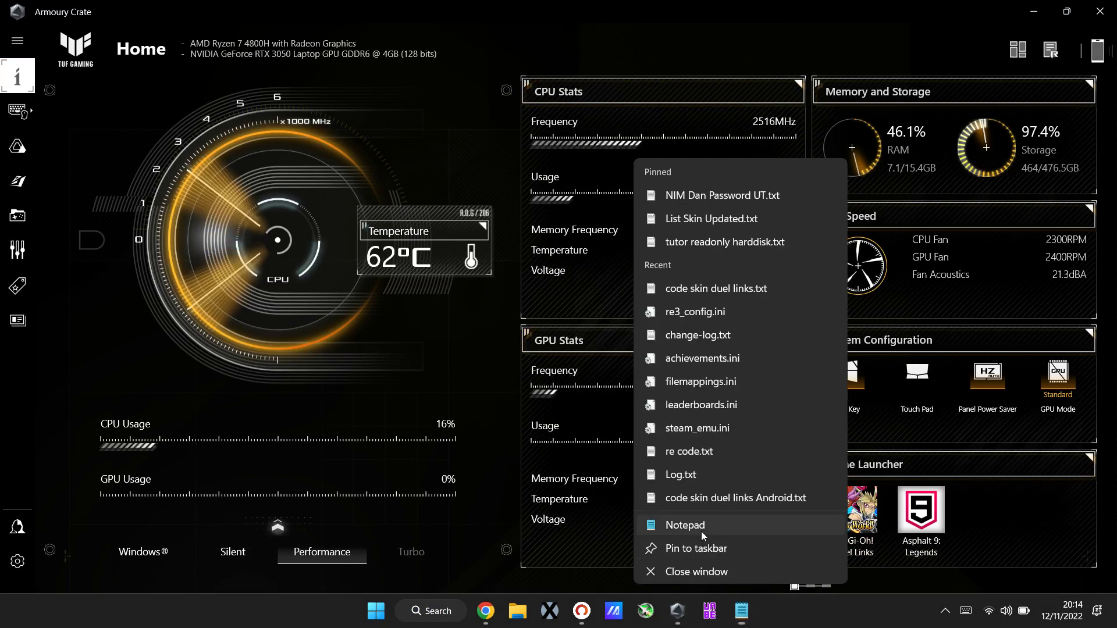
left_click(700, 532)
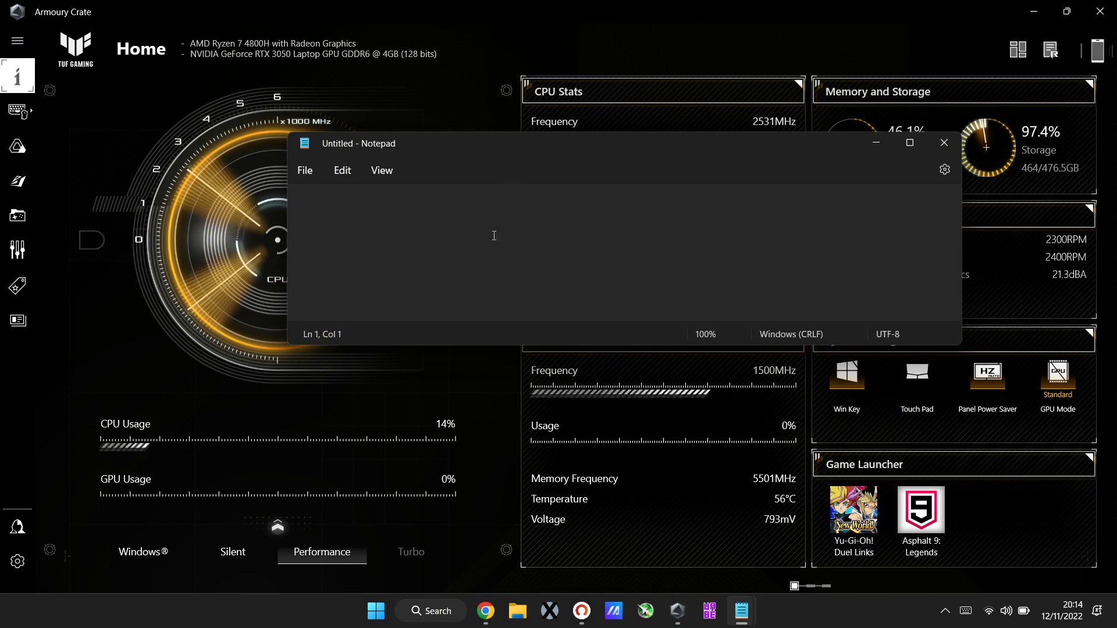
type("The")
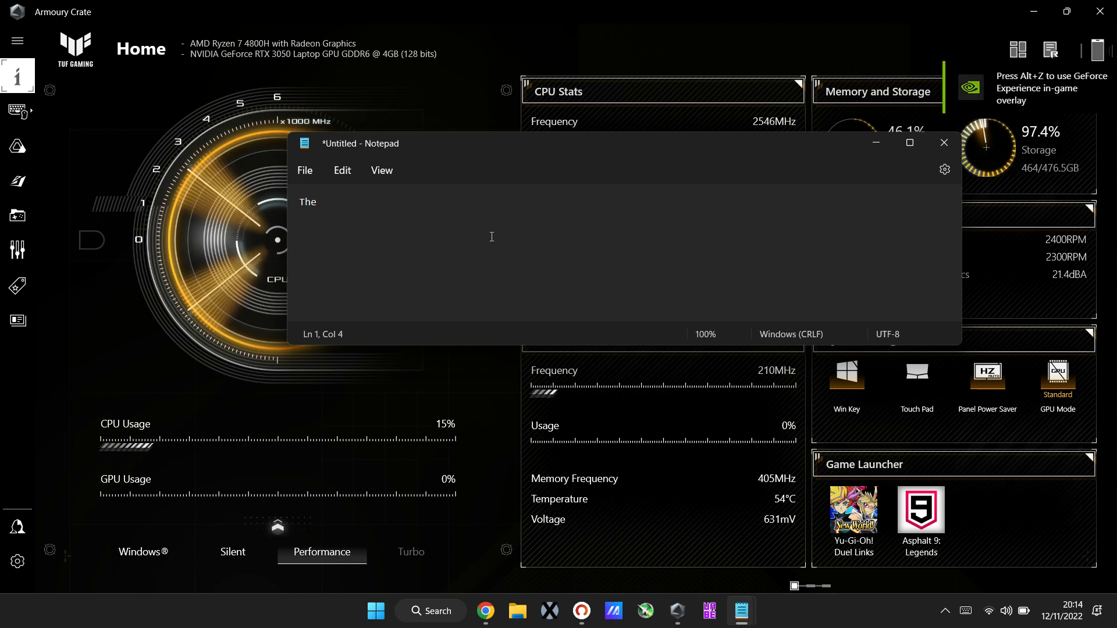
scroll(491, 236, "up", 10)
type("GPU ")
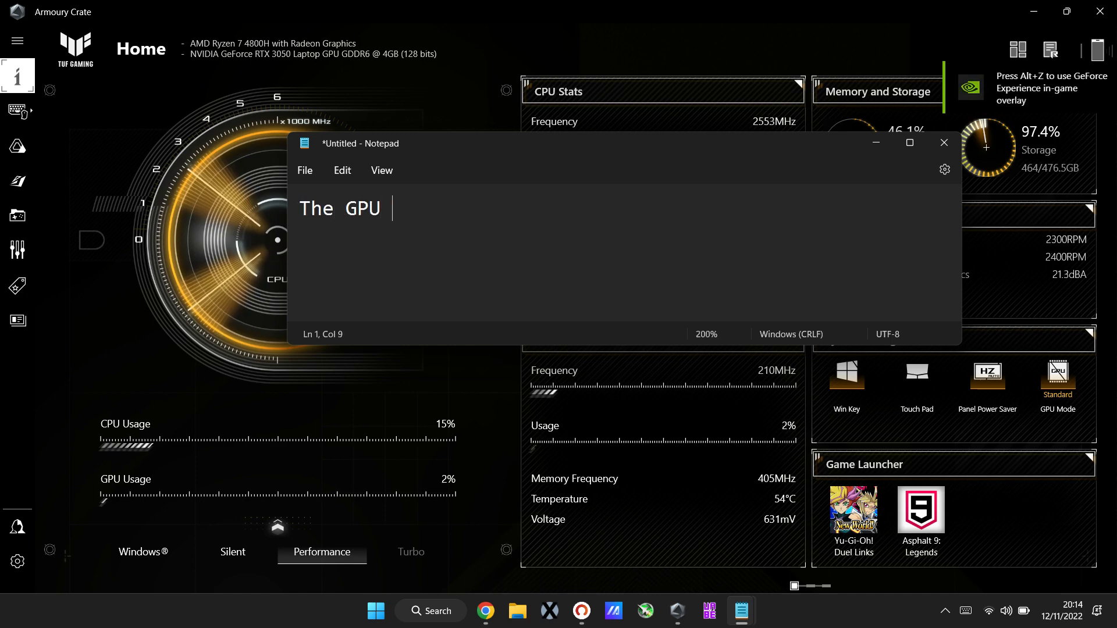
type("Is still active")
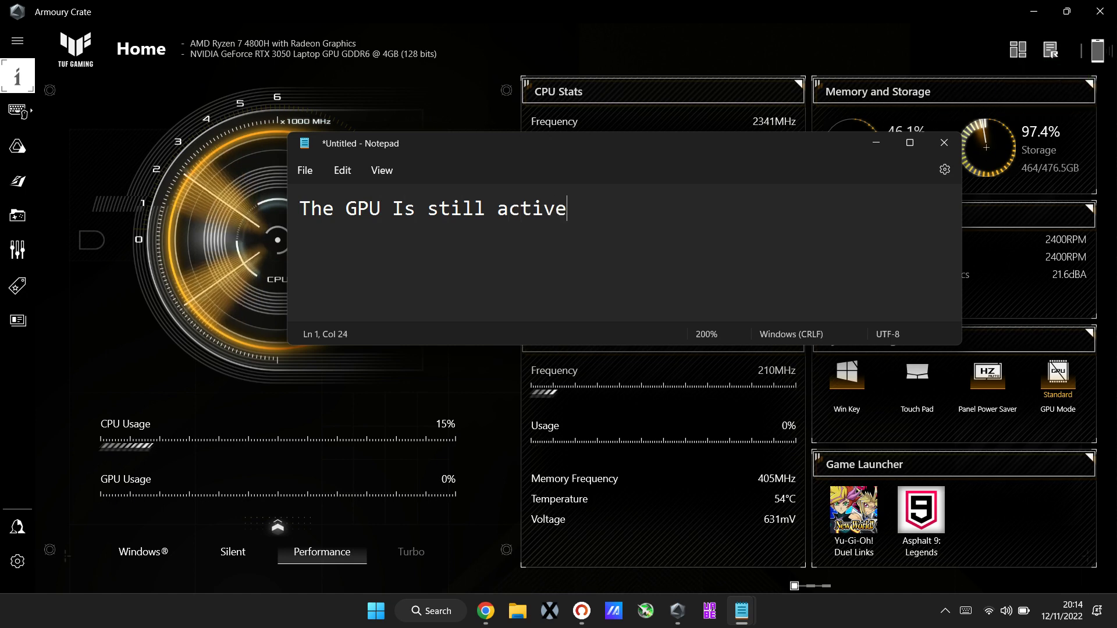
type(" so turn ")
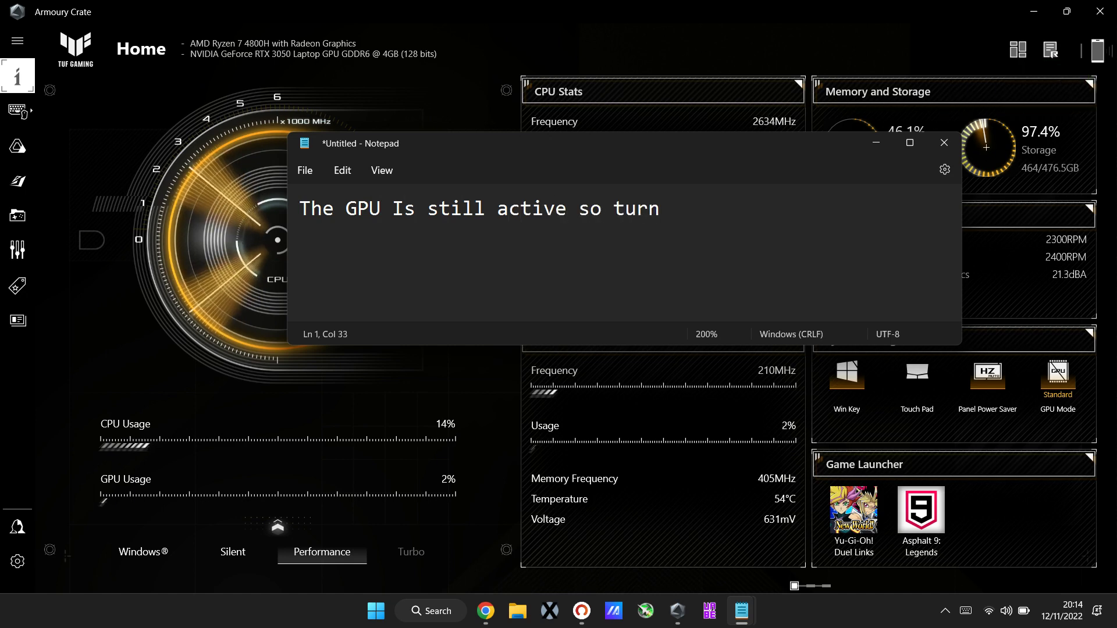
type("it off!")
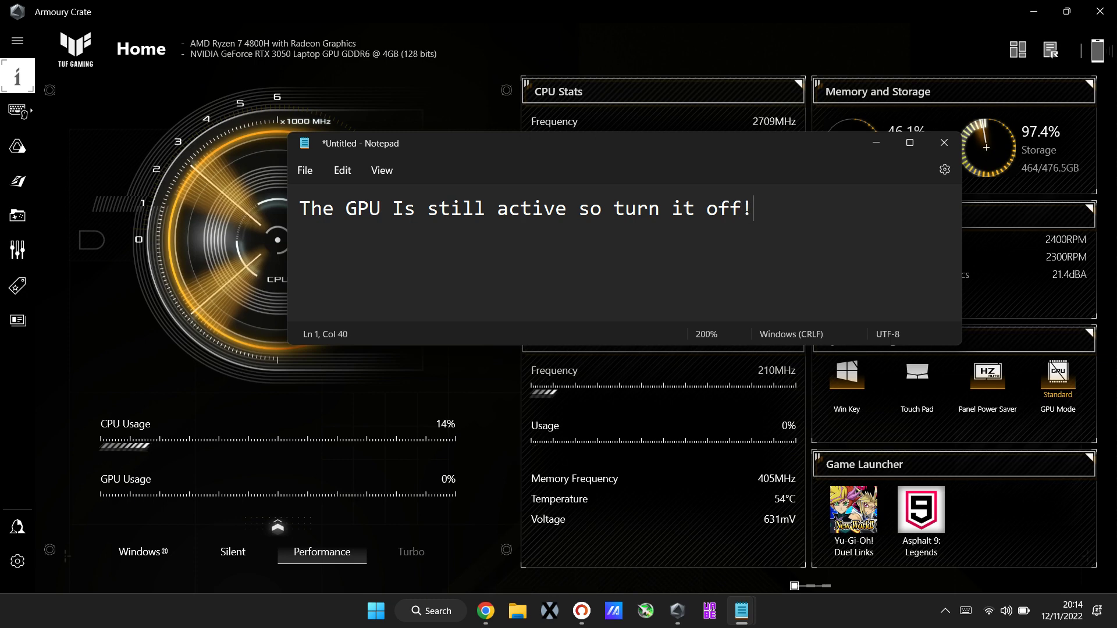
Clear all text from the new note and switch back to Armoury Crate
key("shift+Left")
key("shift+Left")
key("shift+Left")
key("shift+Left")
key("shift+Left")
key("shift+Left")
key("shift+Left")
key("shift+Left")
key("shift+Left")
key("shift+Left")
key("shift+Left")
key("shift+Left")
key("shift+Left")
key("shift+Left")
key("shift+Left")
key("shift+Left")
key("shift+Left")
key("shift+Left")
key("shift+Left")
key("shift+Left")
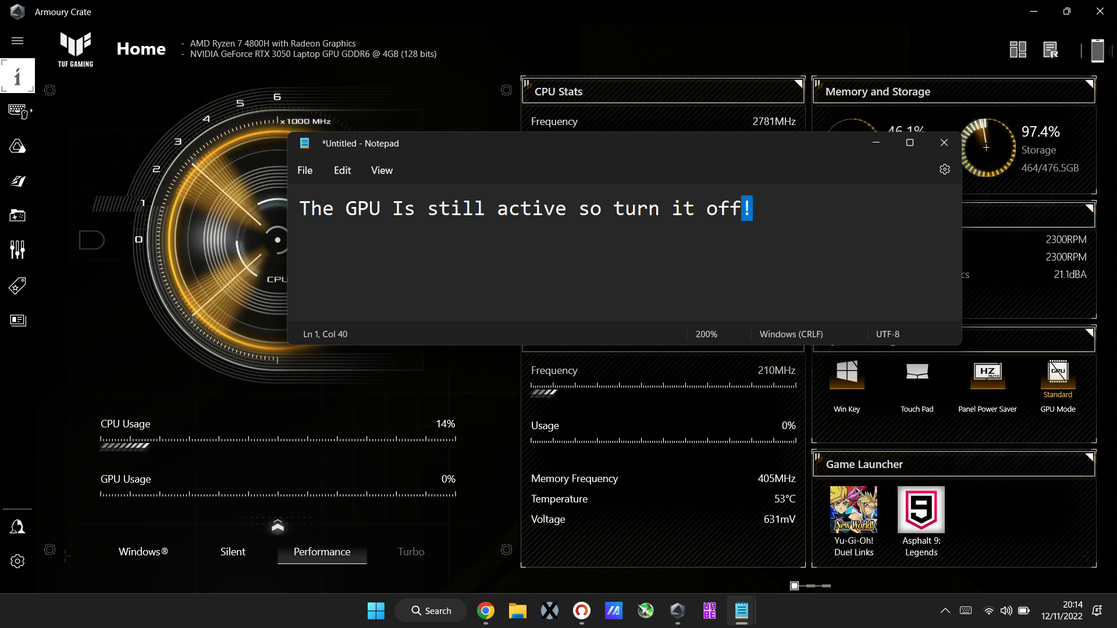
key("ctrl+a")
key("BackSpace")
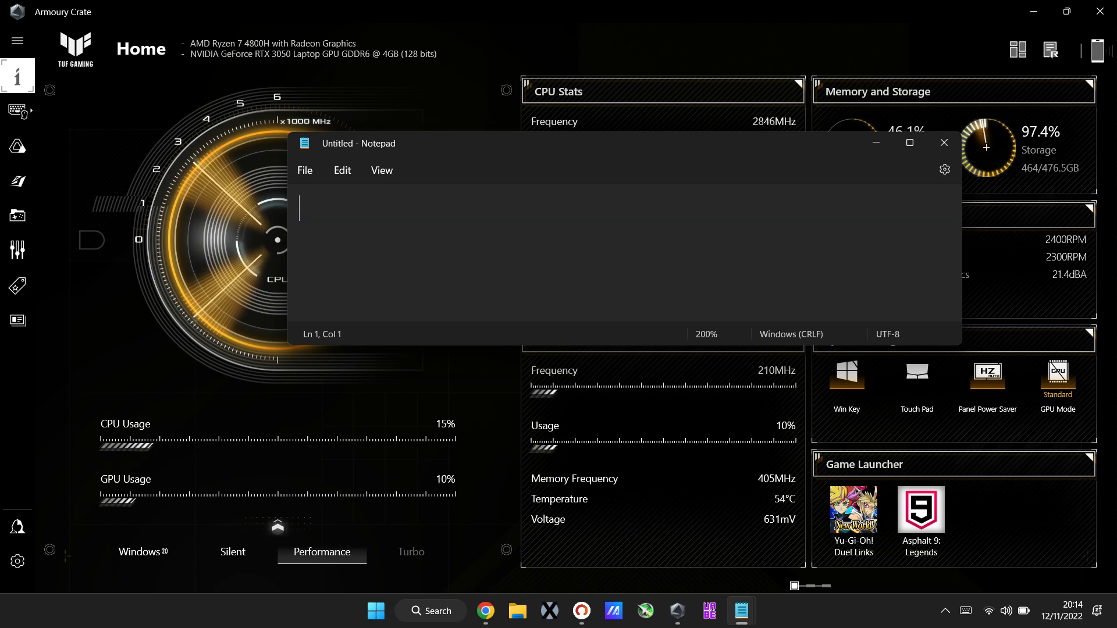
left_click(465, 12)
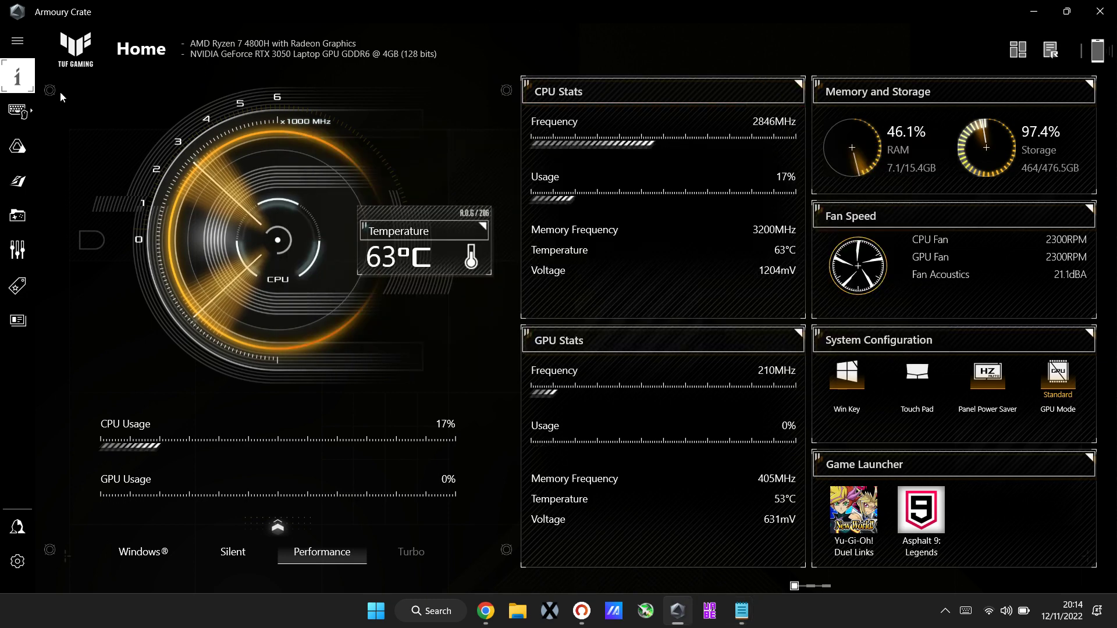
Set the system's GPU mode to Eco Mode, agreeing to stop applications using the GPU, and return to the Home overview
mouse_move(18, 110)
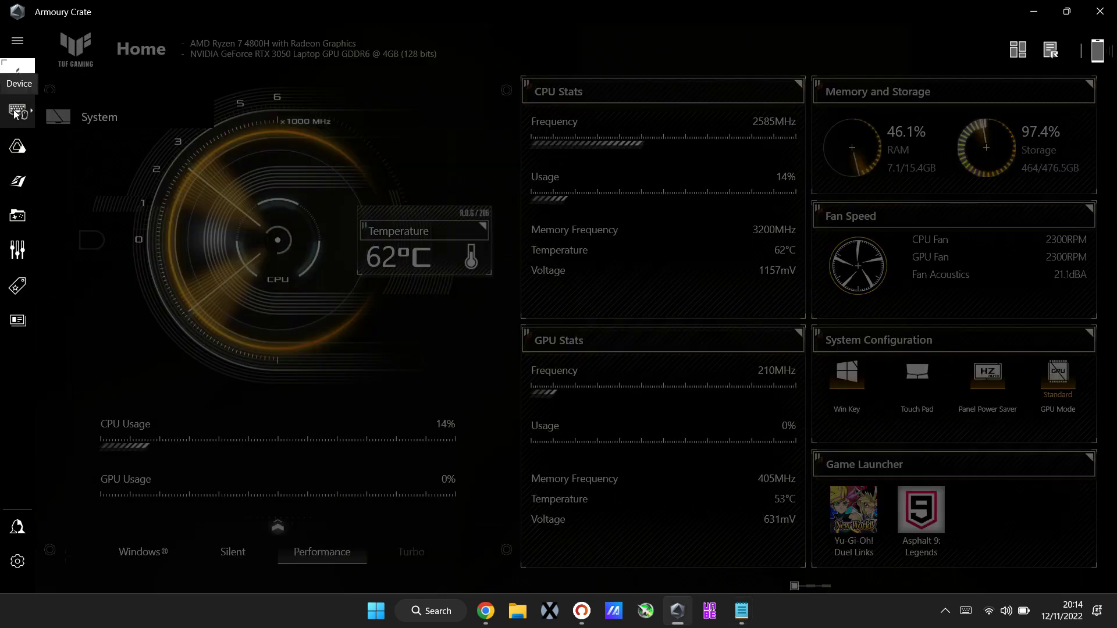
left_click(92, 118)
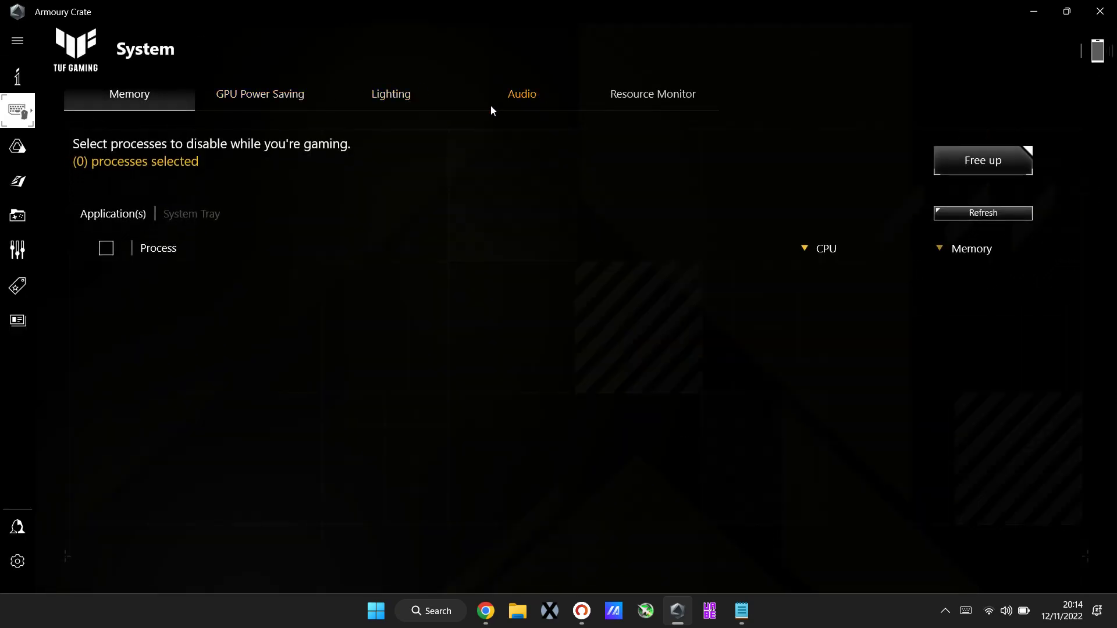
left_click(285, 92)
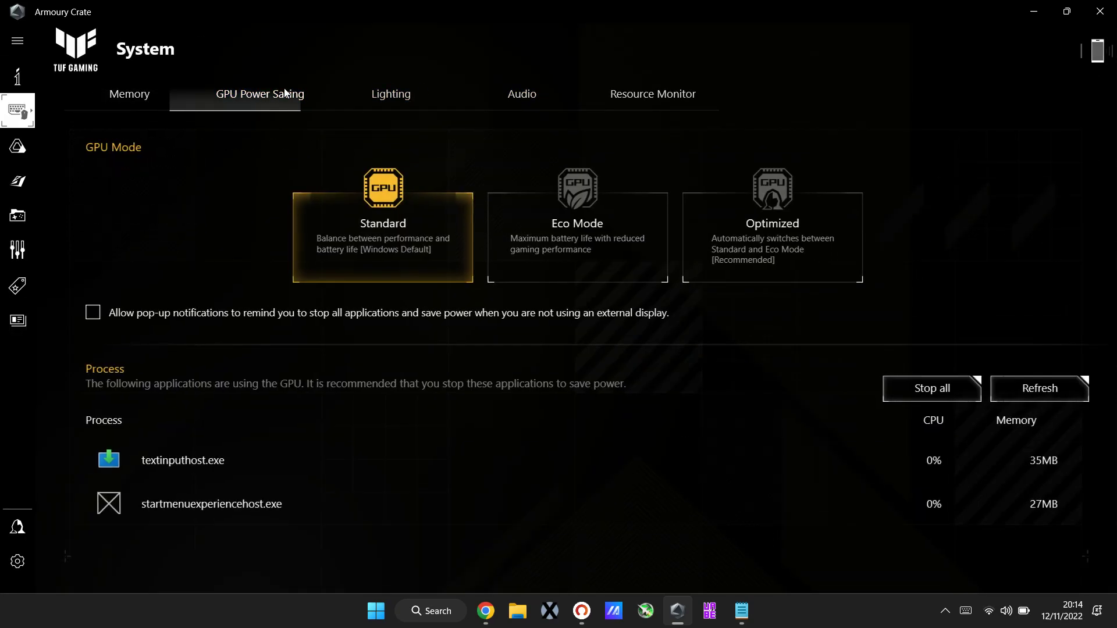
left_click(565, 224)
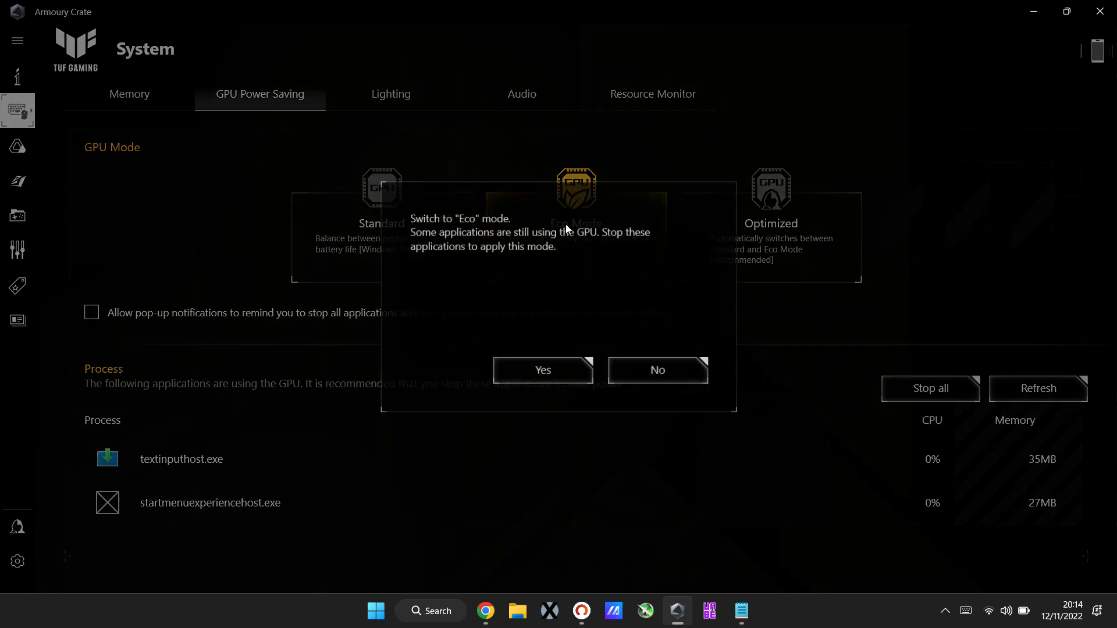
left_click(562, 370)
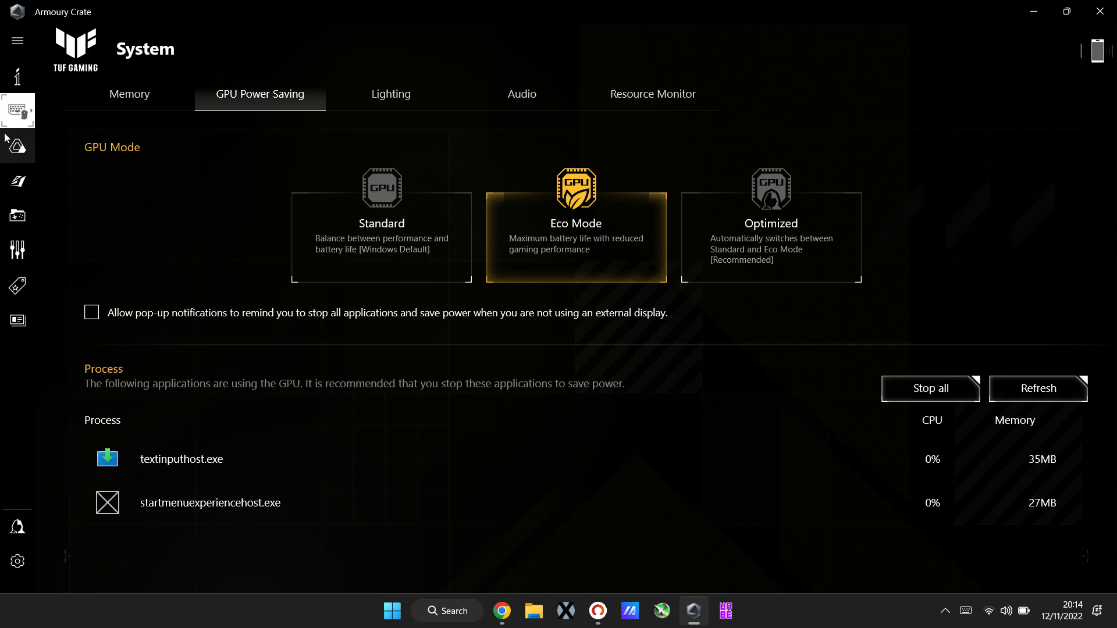
left_click(15, 66)
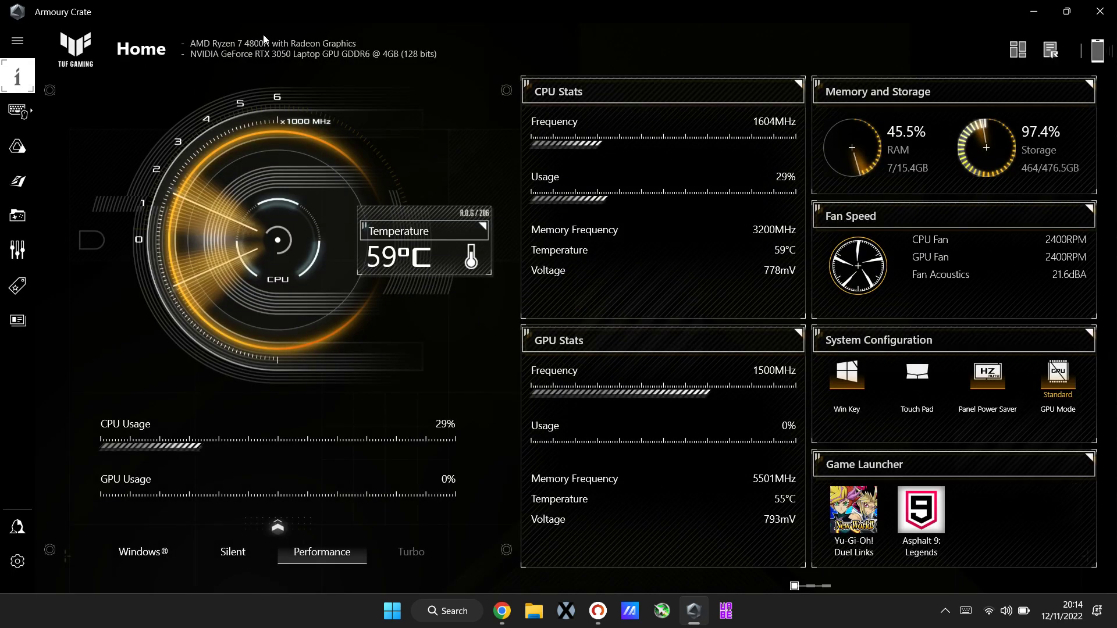
Reapply Eco Mode in the GPU Power Saving settings, stop all applications using the GPU, and recheck the Home overview
left_click(17, 111)
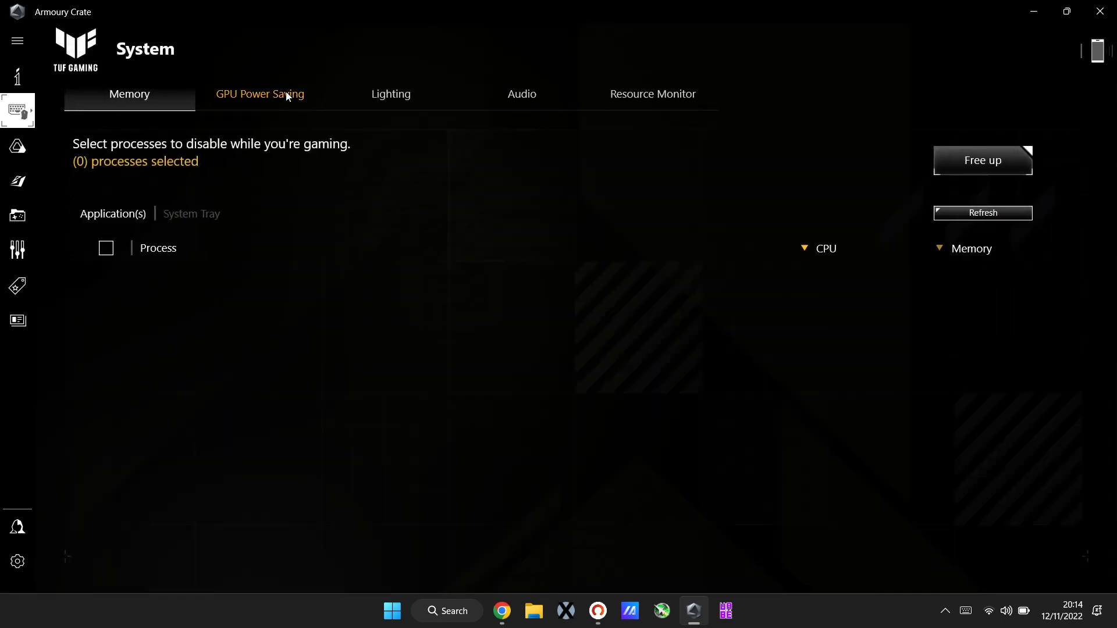
left_click(285, 94)
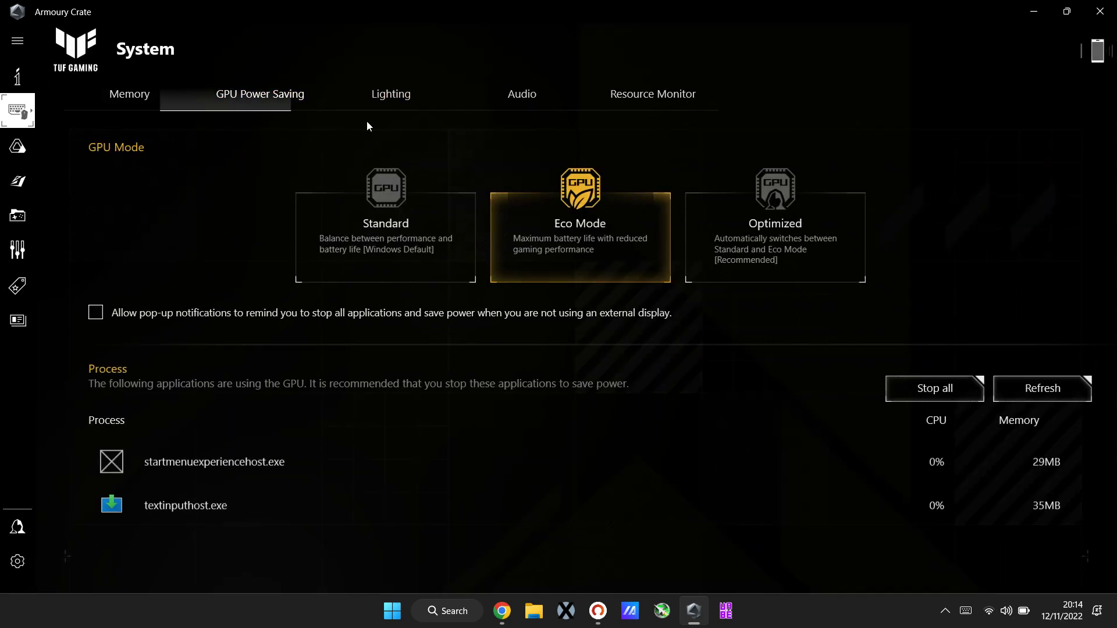
left_click(660, 245)
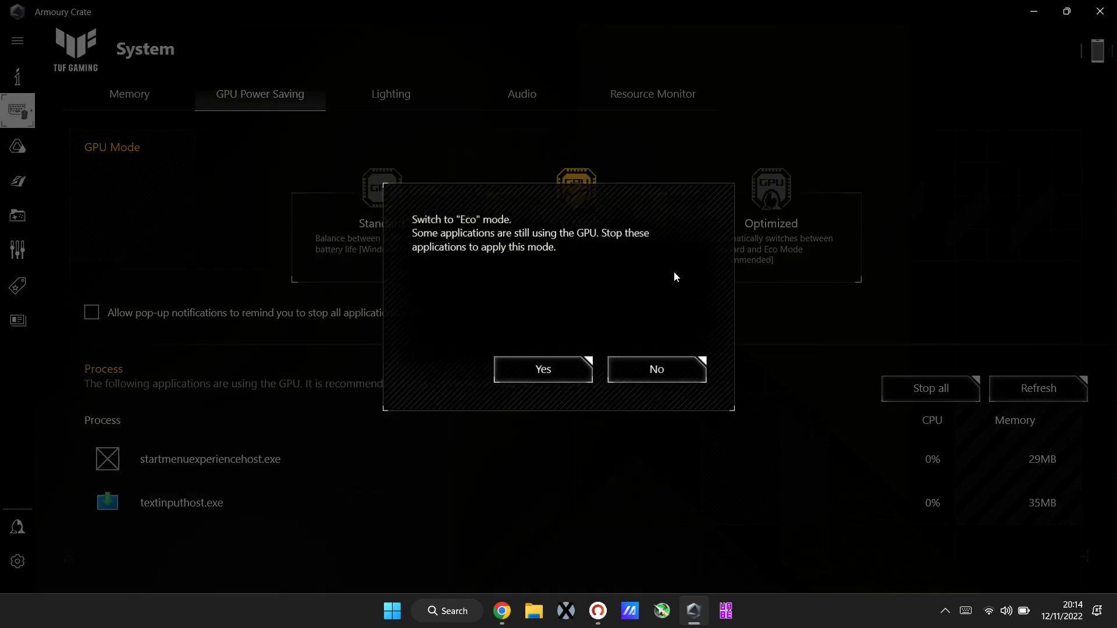
left_click(532, 376)
left_click(951, 386)
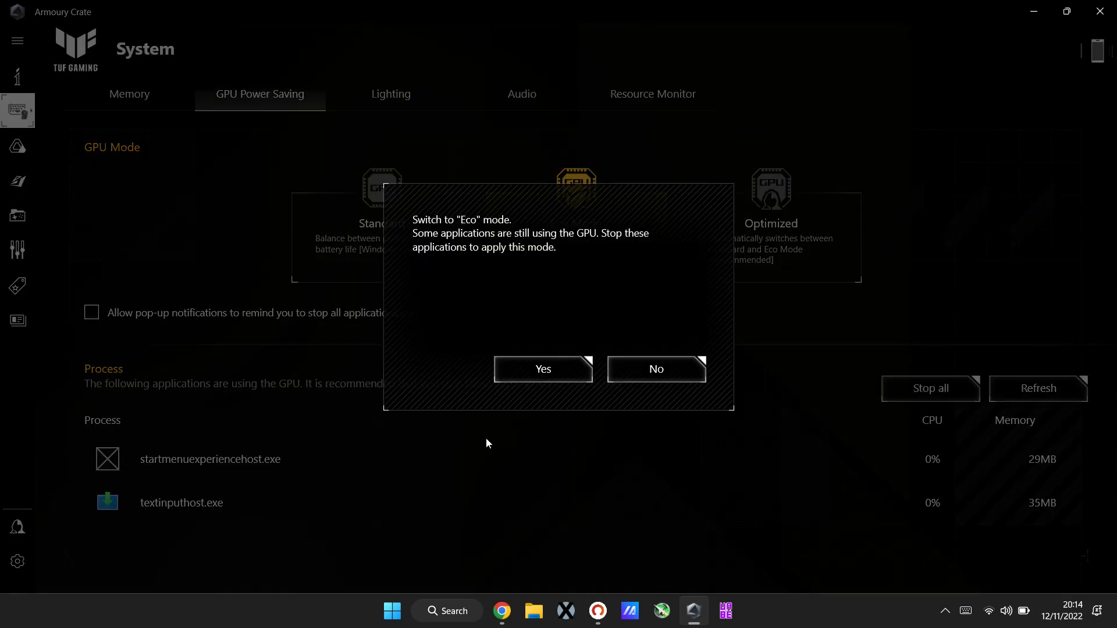
left_click(547, 372)
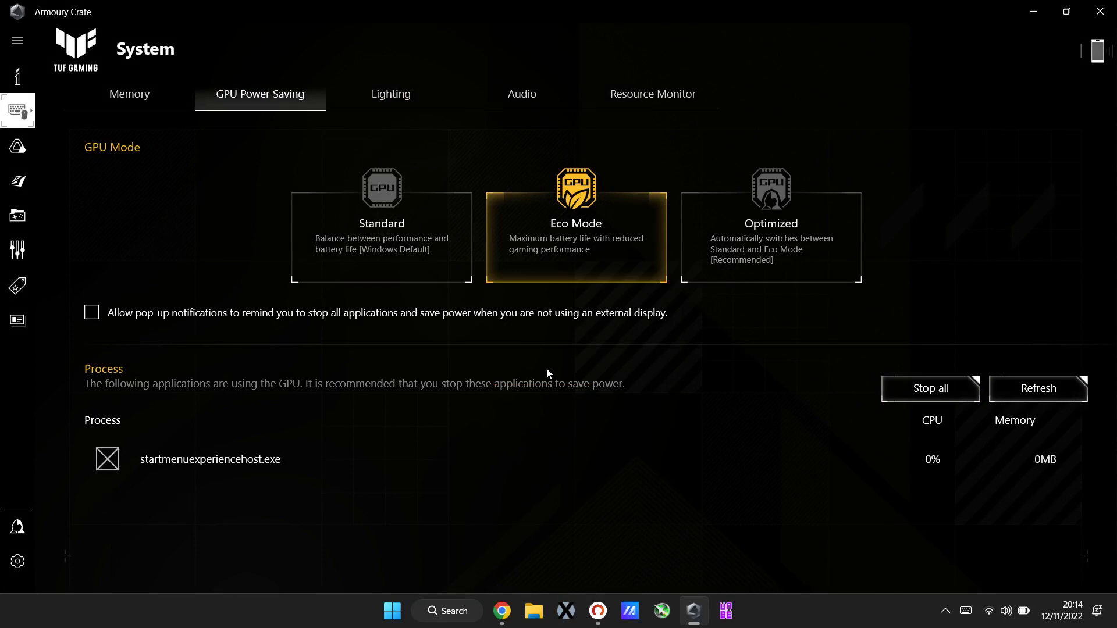
left_click(22, 75)
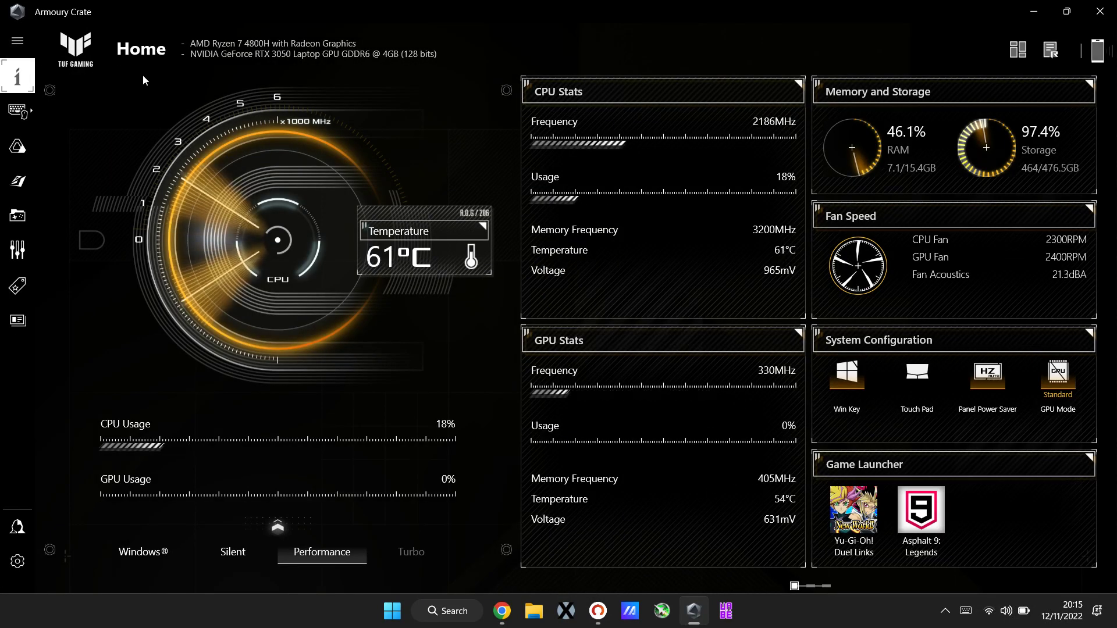
Stop all applications using the GPU from the GPU Power Saving settings and agree to switch to Eco Mode
left_click(19, 110)
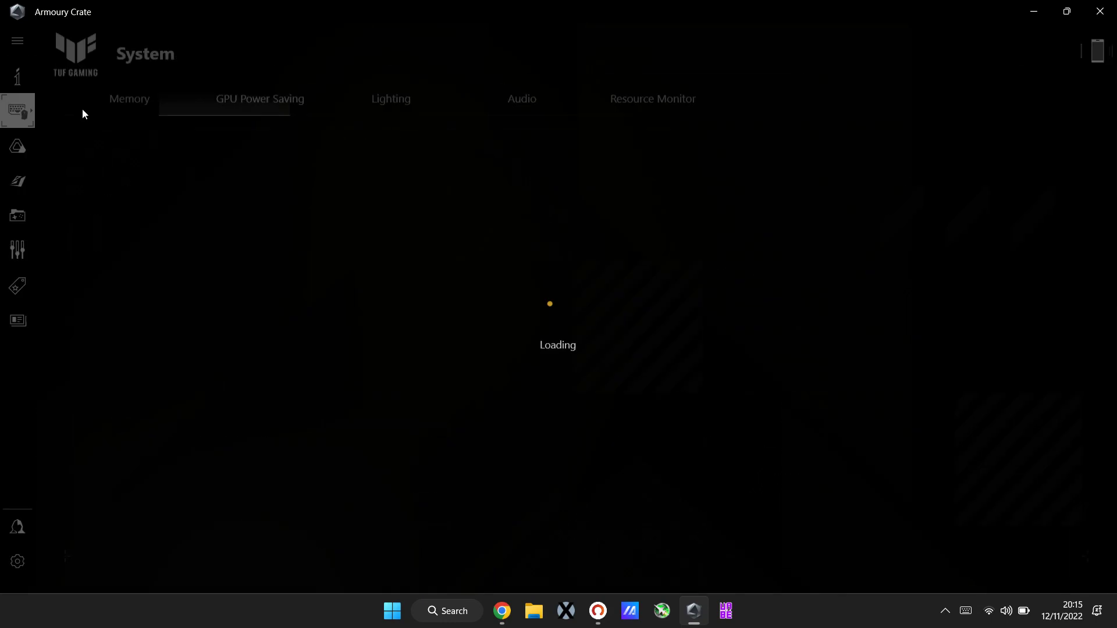
left_click(269, 94)
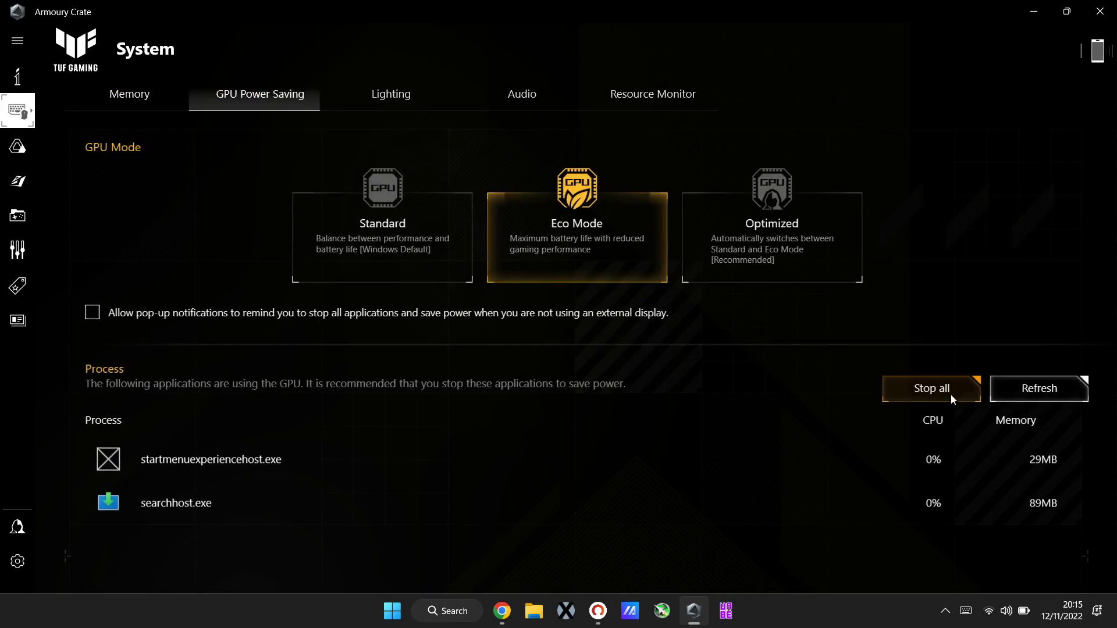
left_click(948, 395)
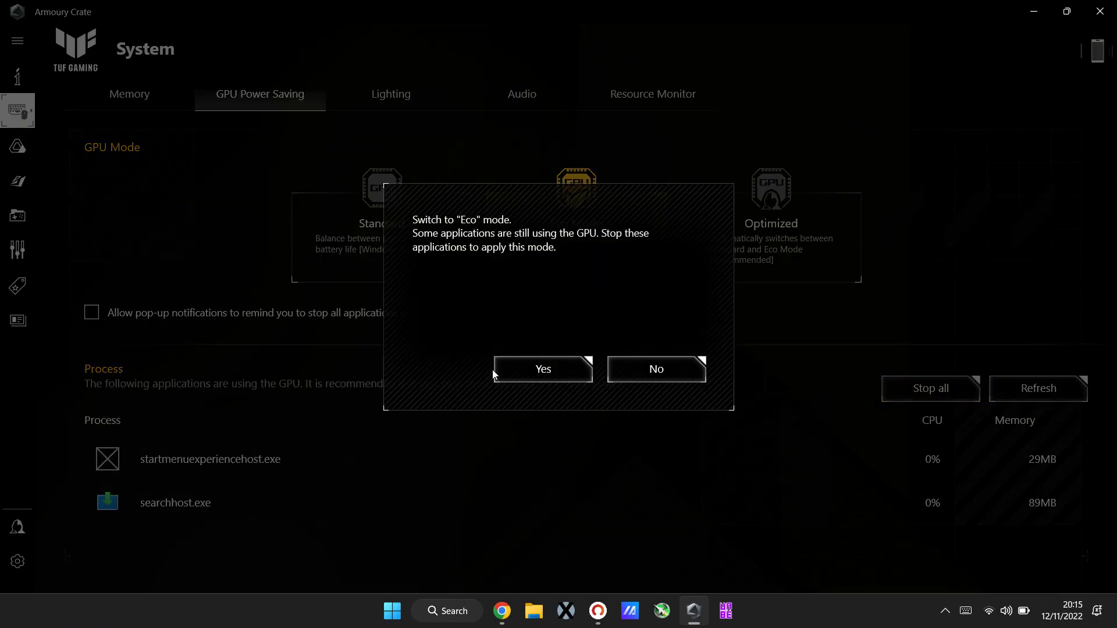
left_click(520, 372)
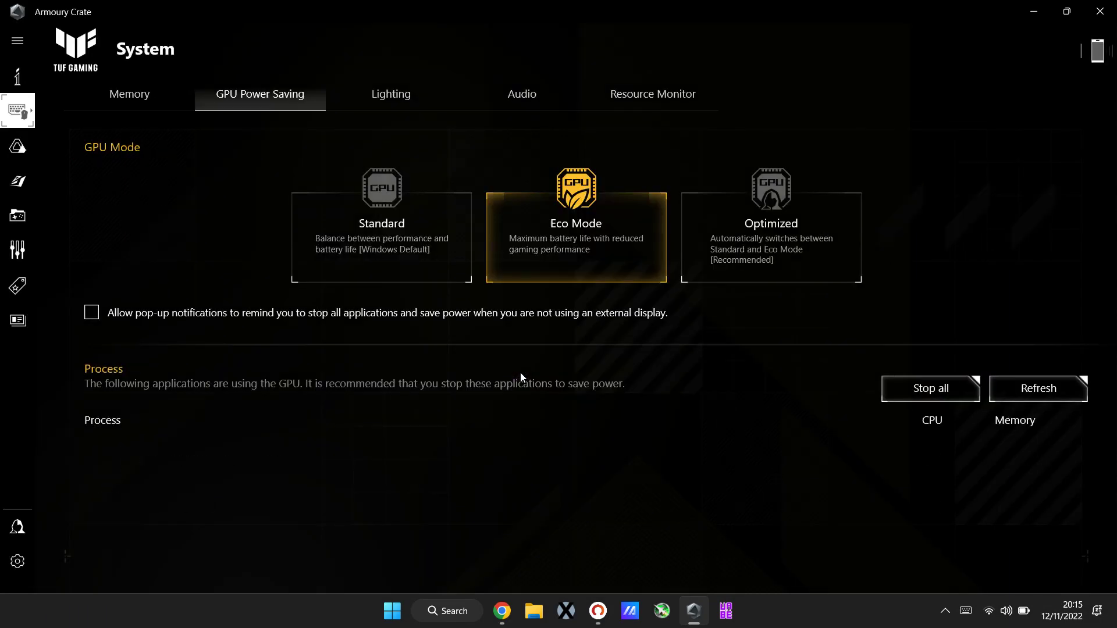
Change the GPU mode to Optimized and back to Eco Mode, stopping all GPU applications, and return to the Home overview
left_click(770, 239)
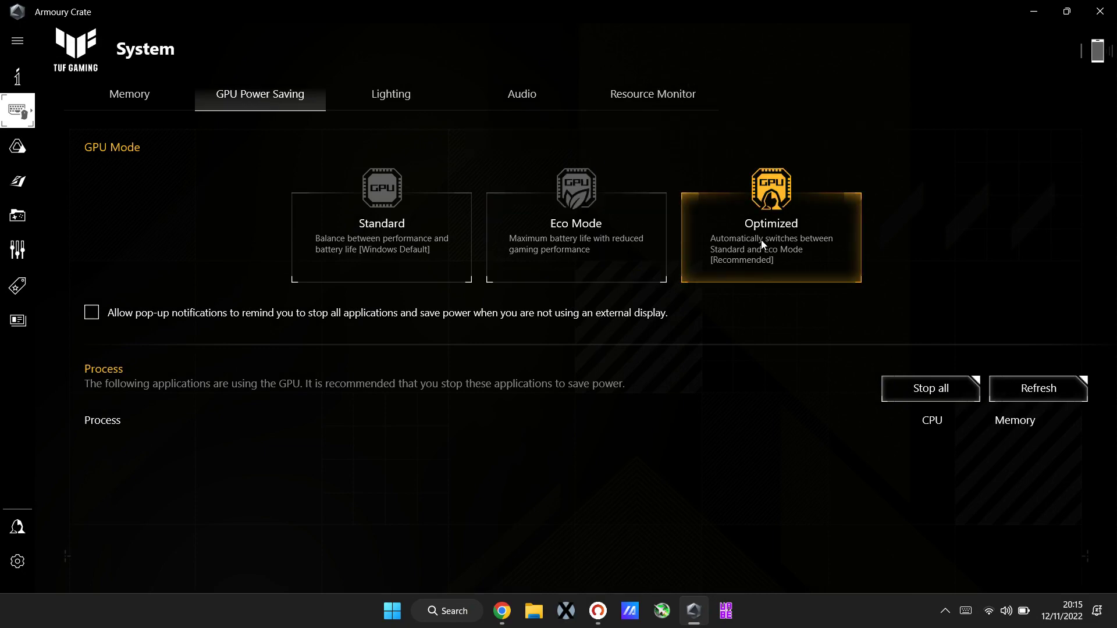
left_click(644, 246)
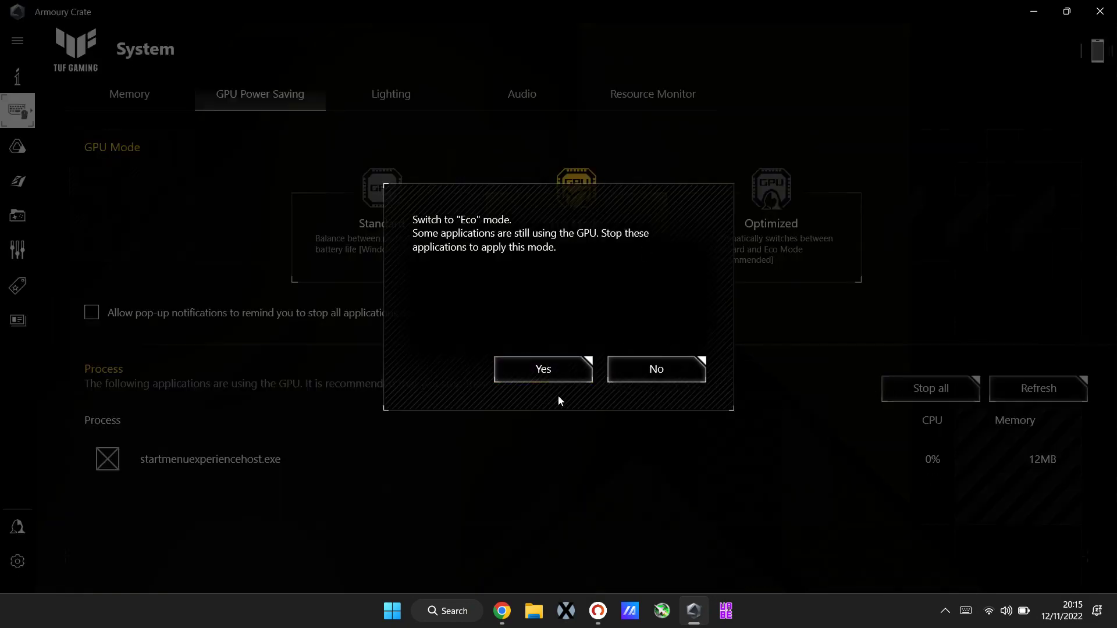
left_click(525, 375)
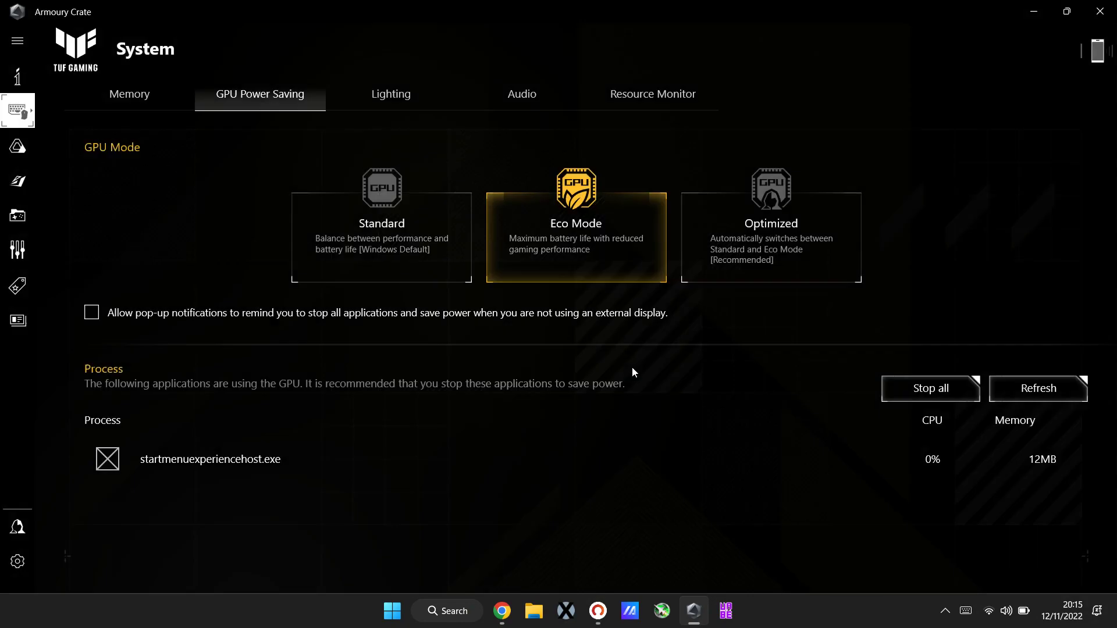
left_click(900, 379)
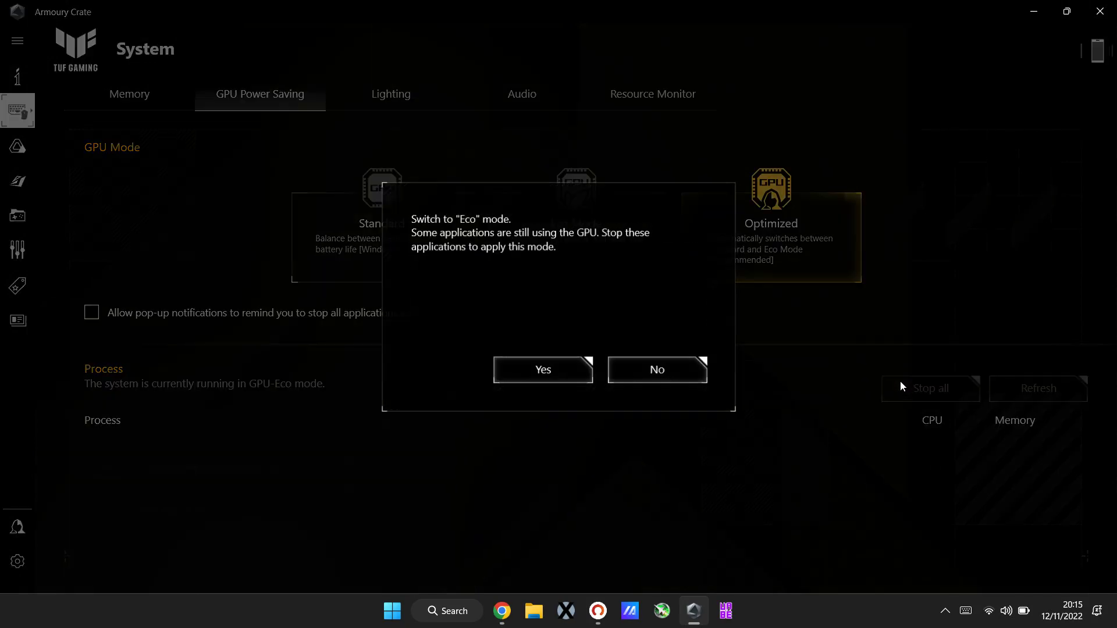
left_click(514, 368)
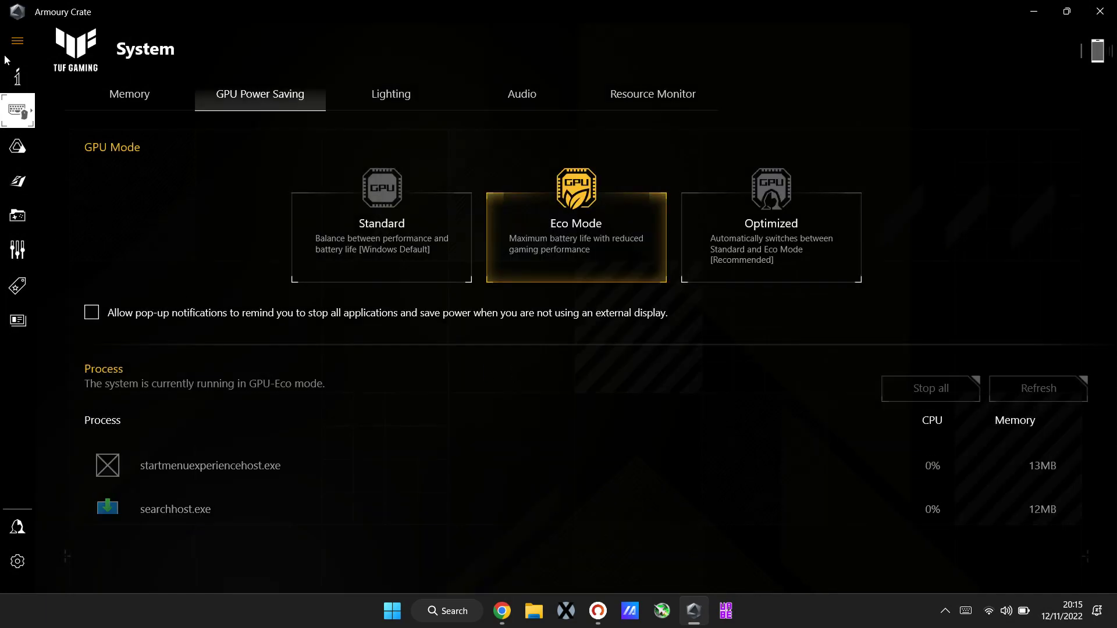
left_click(16, 80)
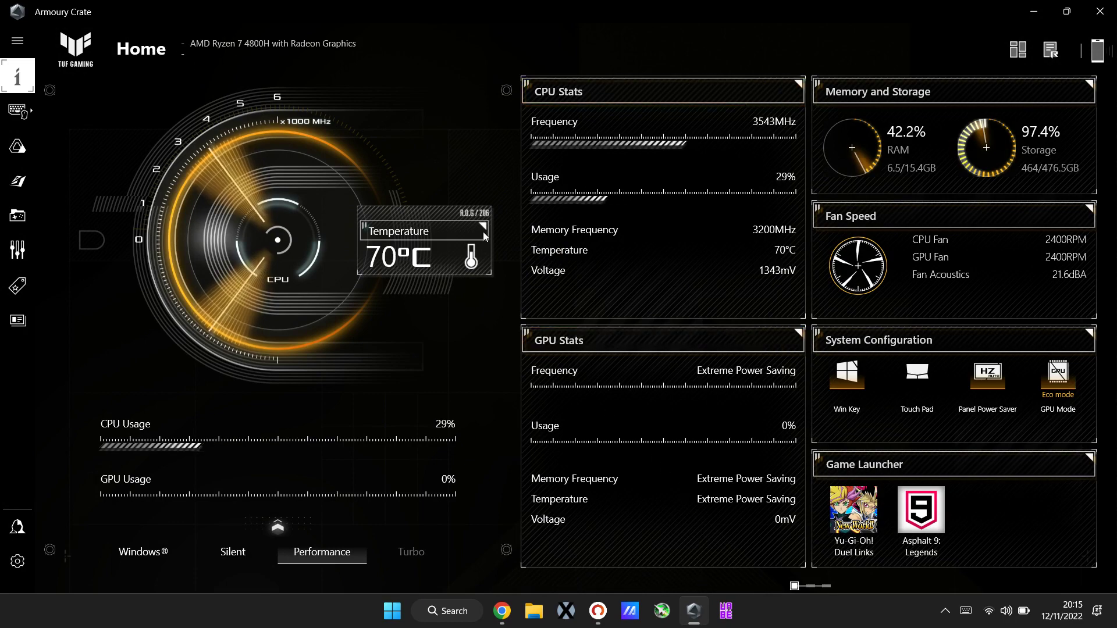
Open a new Notepad note and write "It's off now!" at 200% zoom
key("super")
type("note")
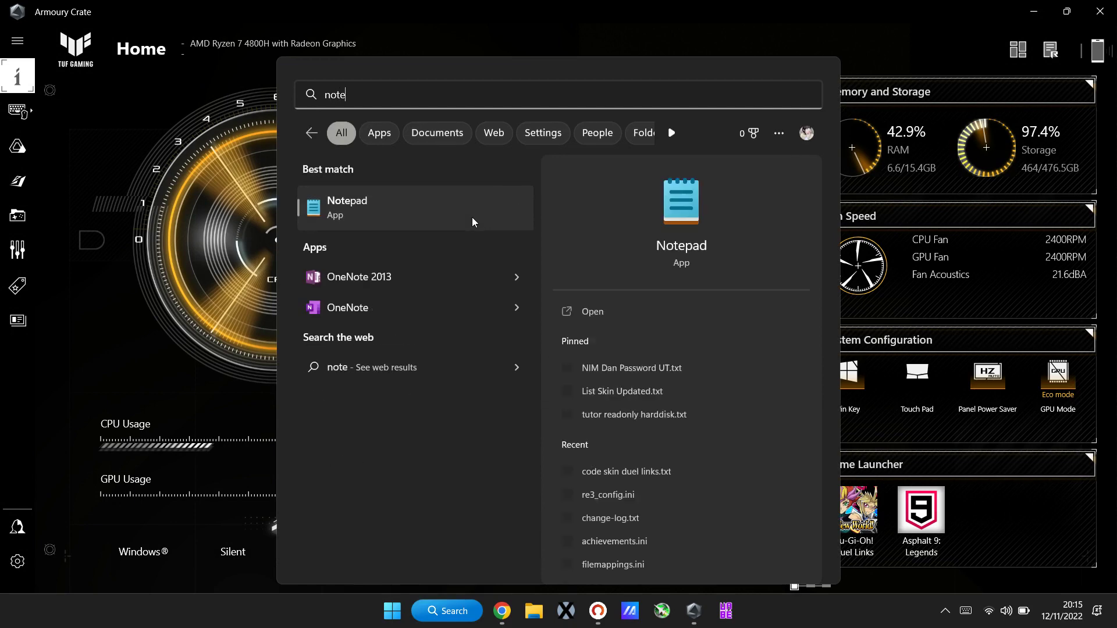
key("Return")
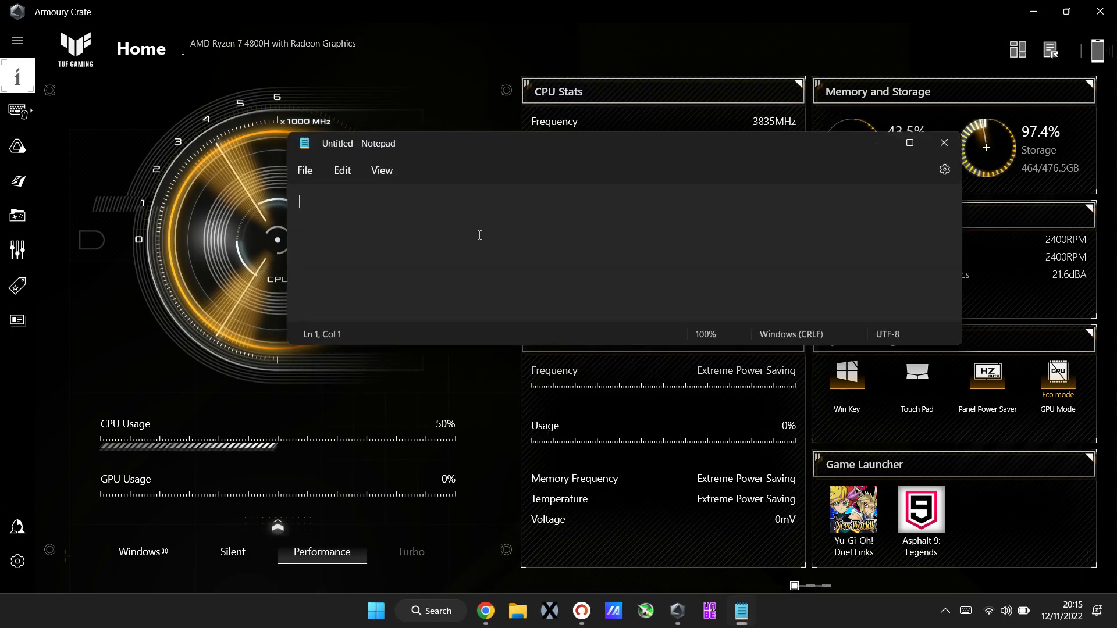
type("It")
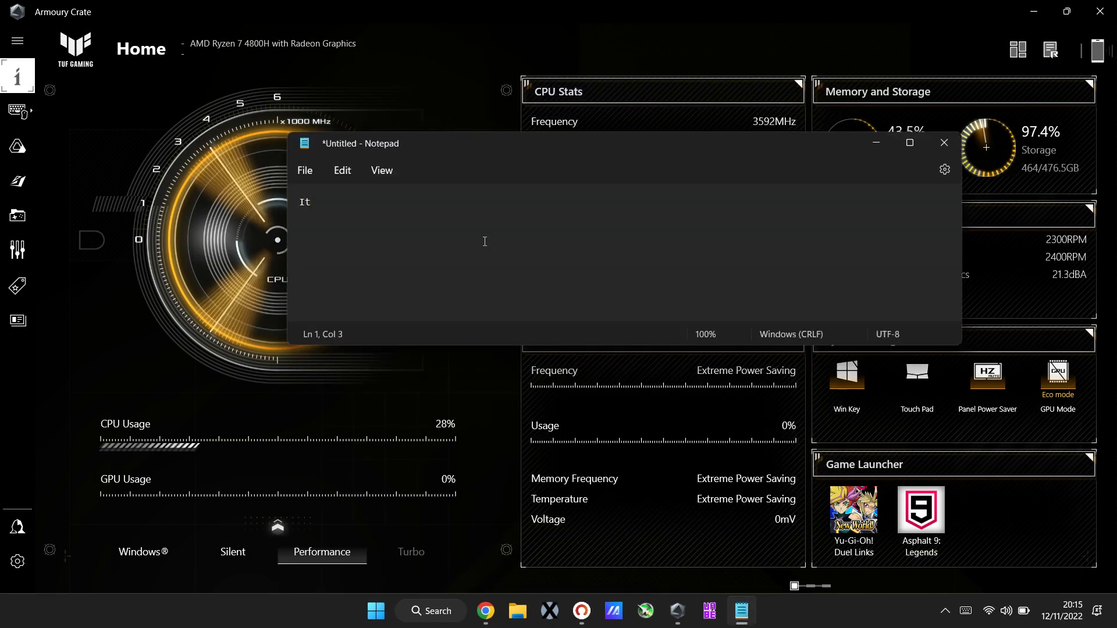
type("'s off now!")
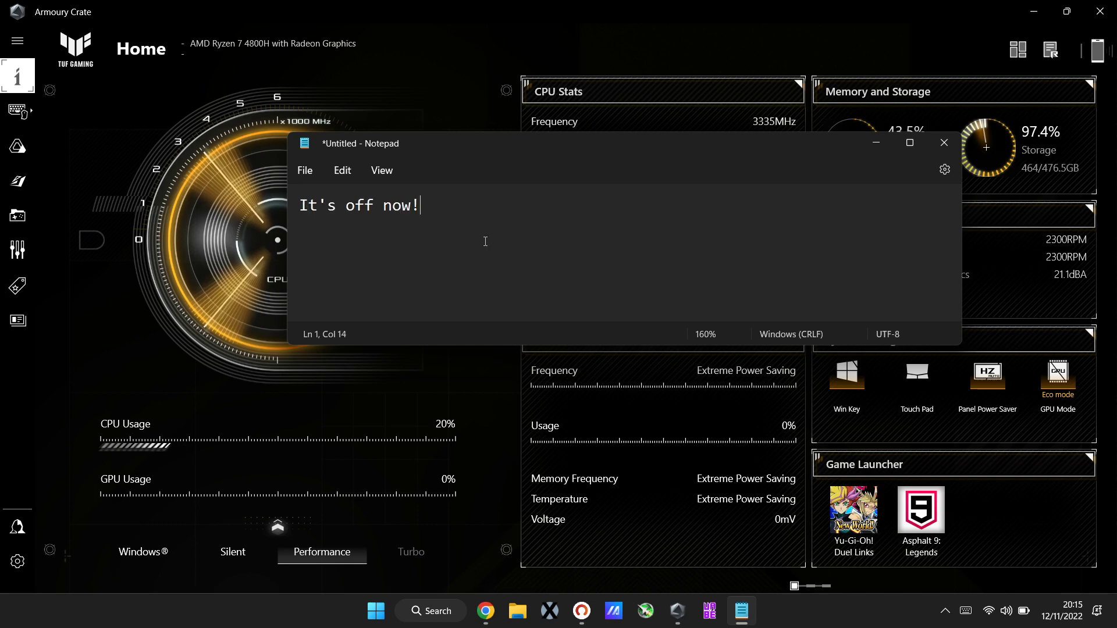
scroll(485, 241, "up", 10)
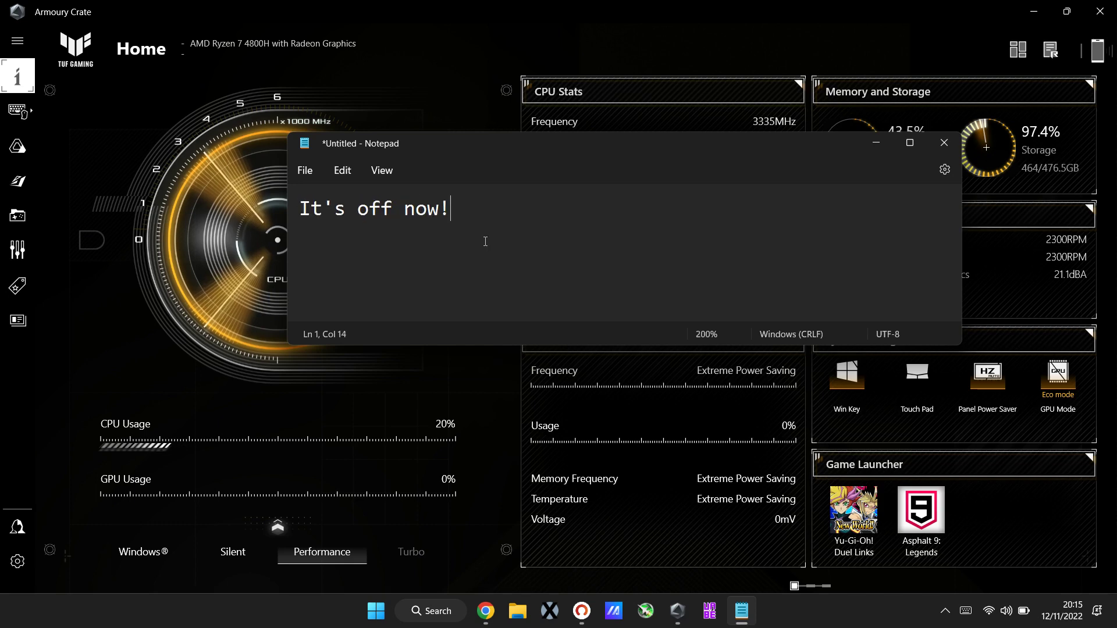
Clear all text from the note and show the desktop
key("ctrl+a")
key("BackSpace")
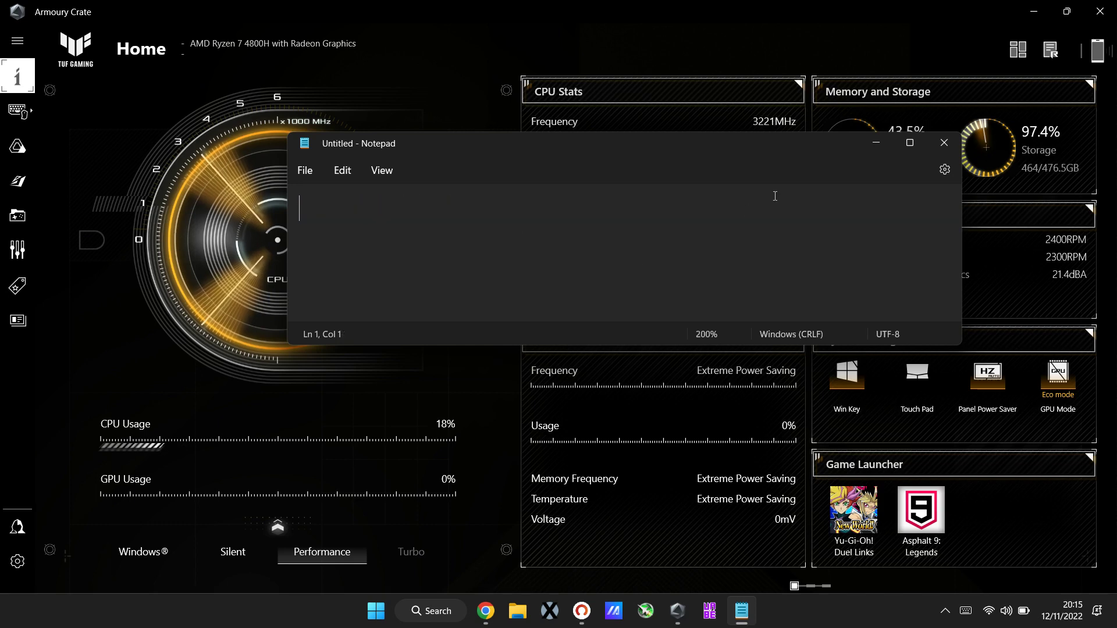
key("super+d")
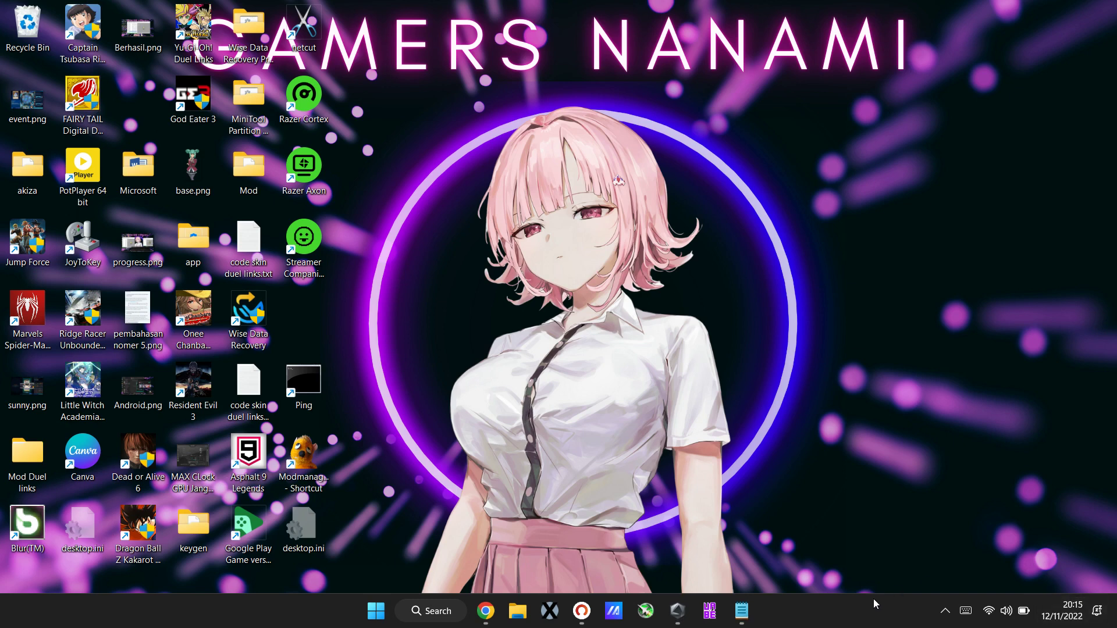
right_click(740, 612)
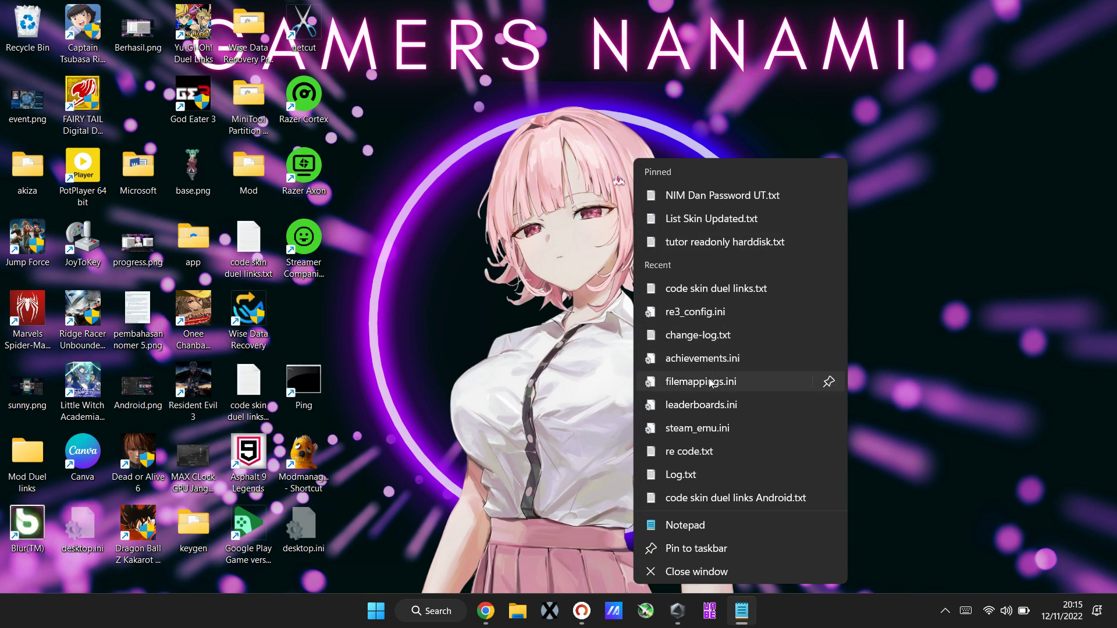
left_click(568, 388)
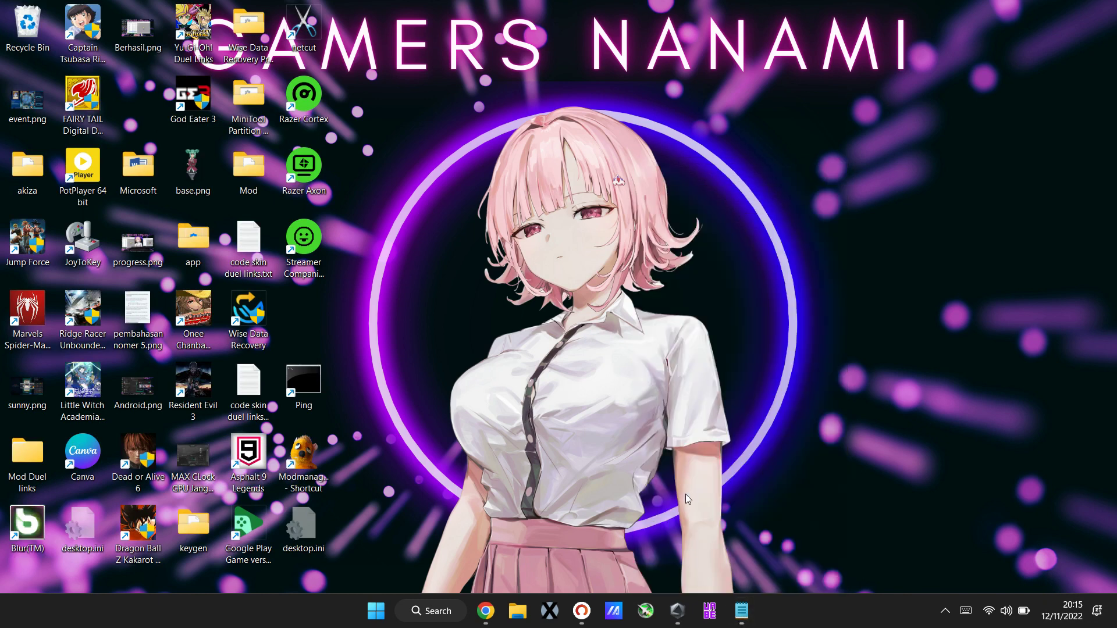
Bring the empty Notepad note back up and write "Now turn on batery saver" in it
left_click(741, 611)
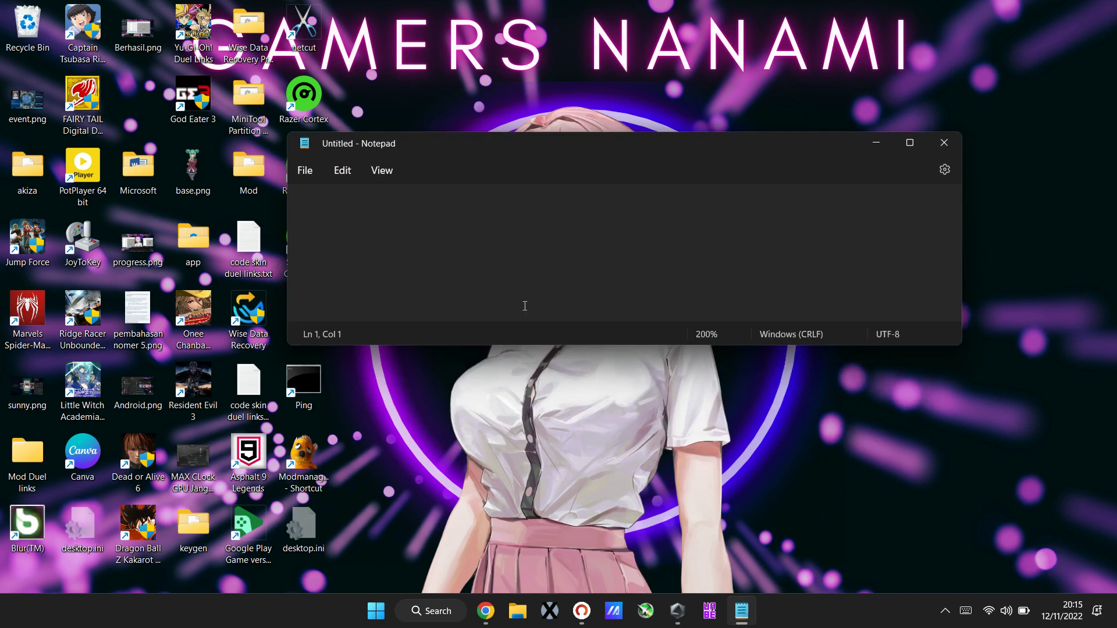
type("Now")
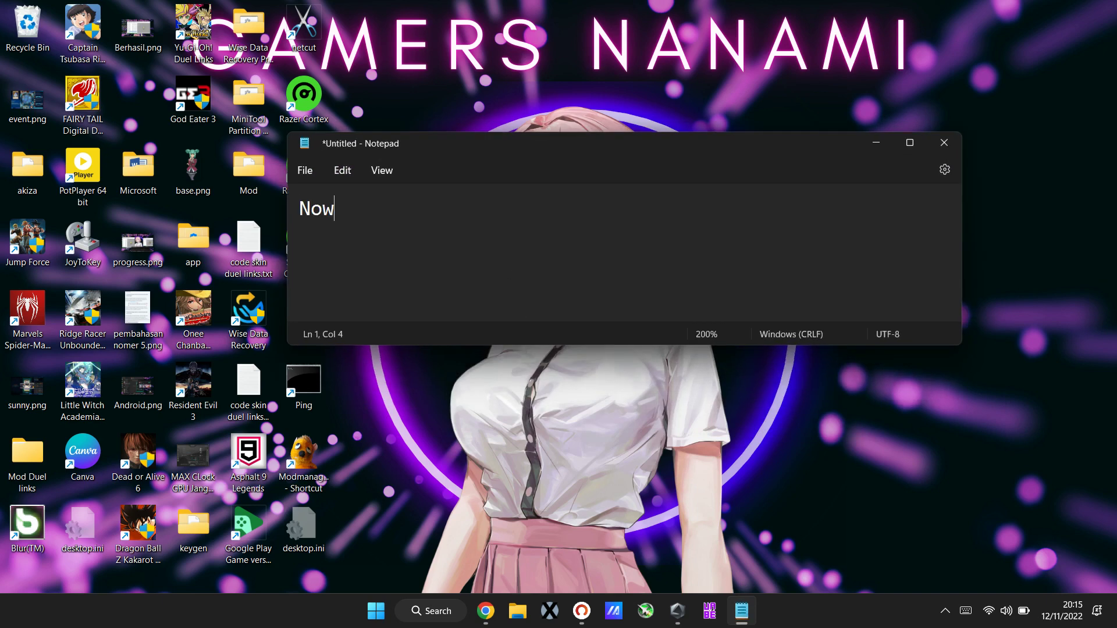
type(" turn off")
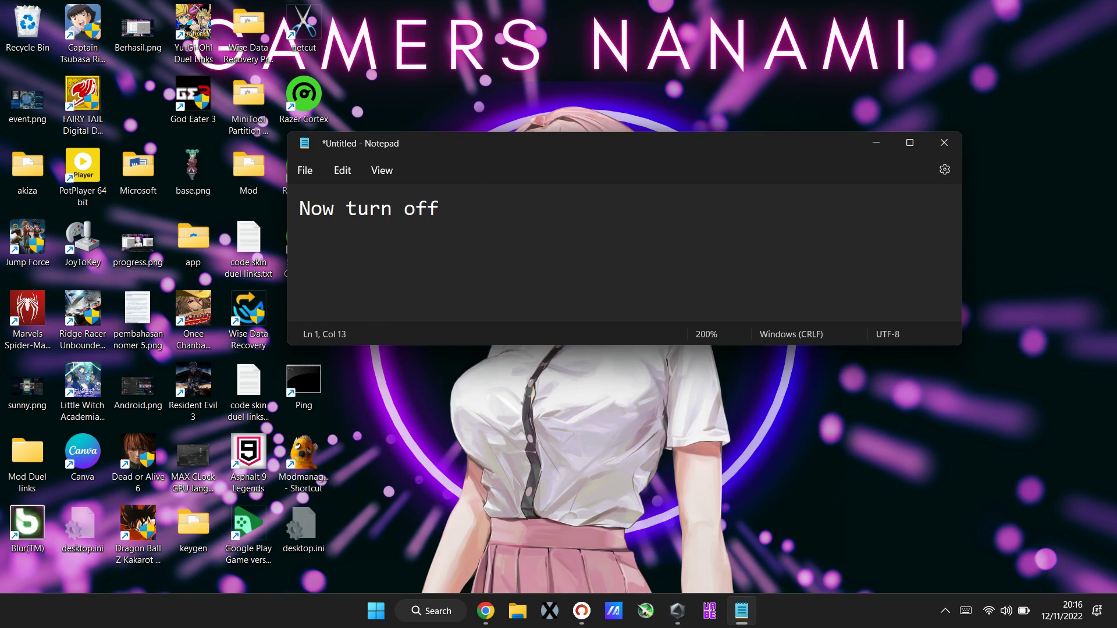
key("BackSpace")
key("BackSpace")
key("BackSpace")
type("on batery saver")
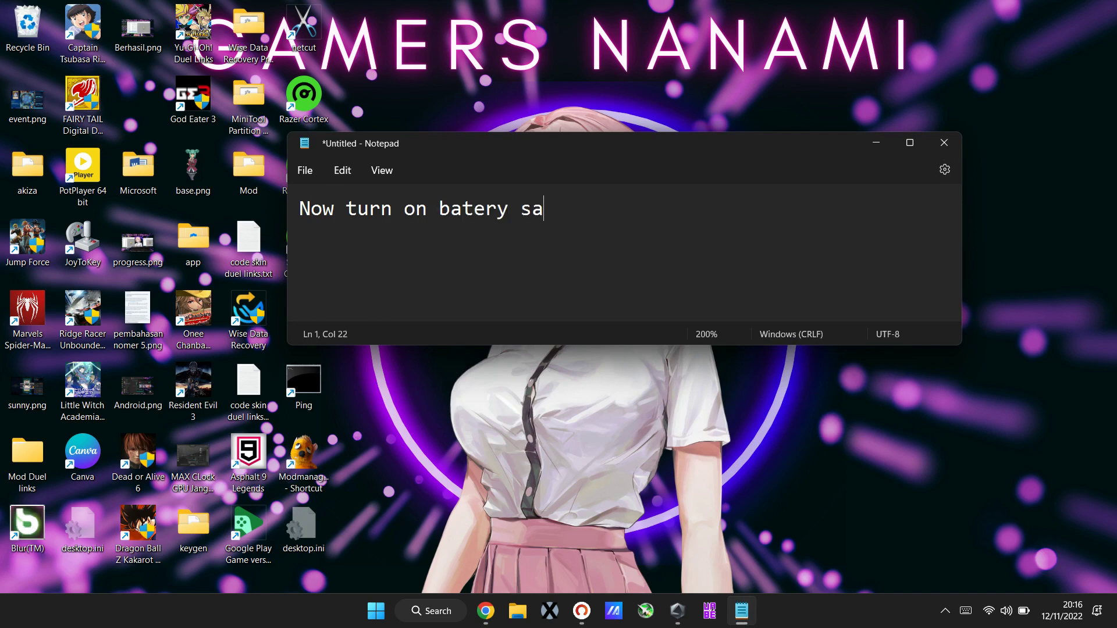
left_click(856, 539)
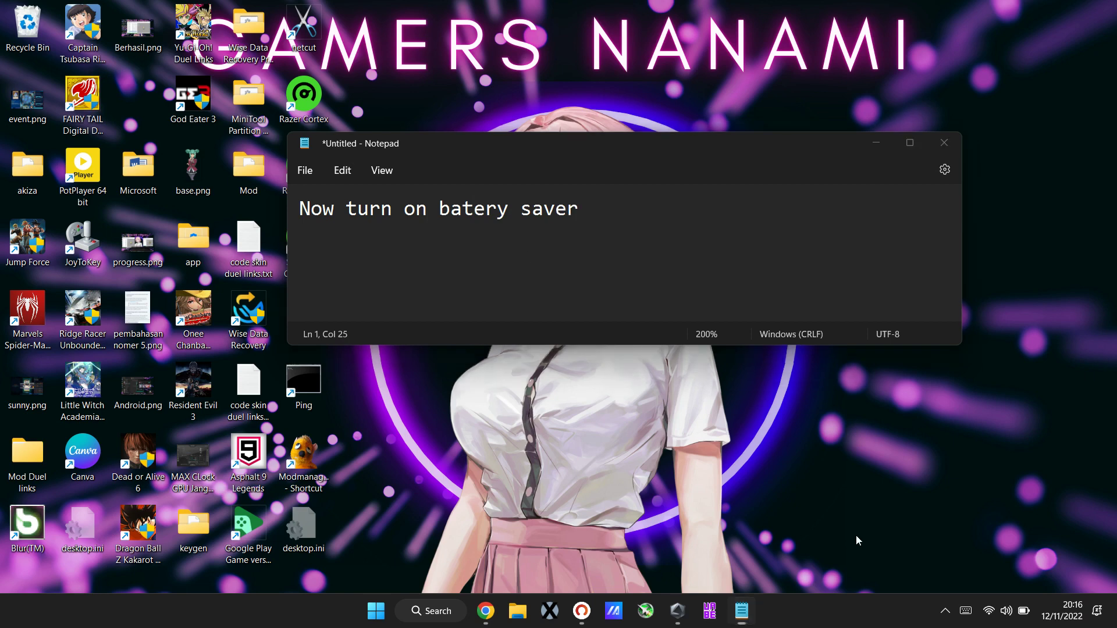
Turn on the Windows Battery saver and return to the note
left_click(1006, 610)
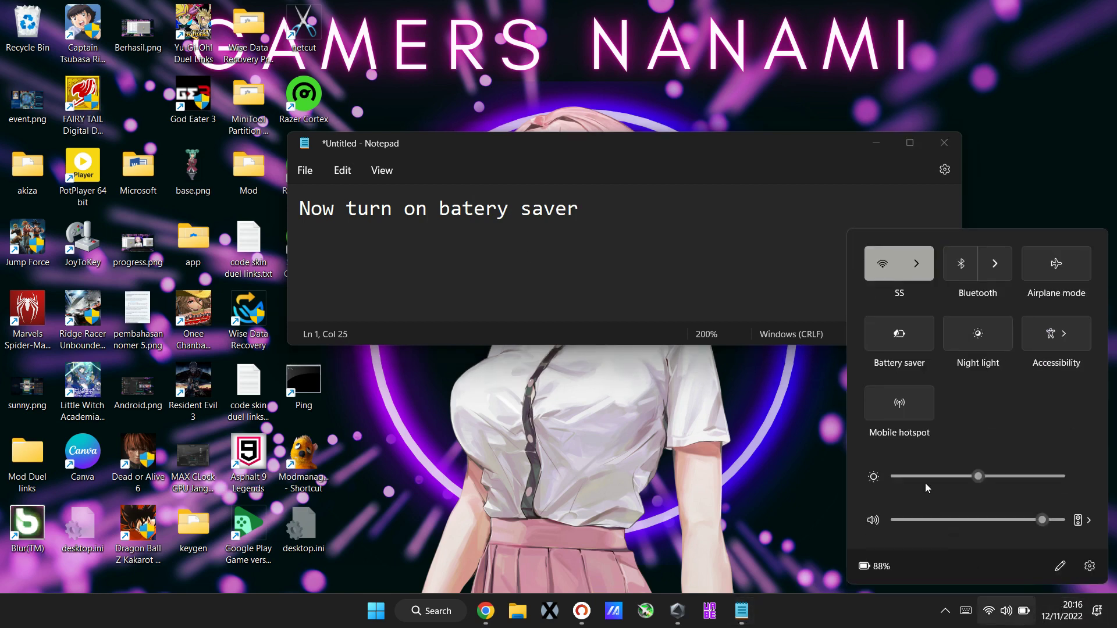
left_click(913, 344)
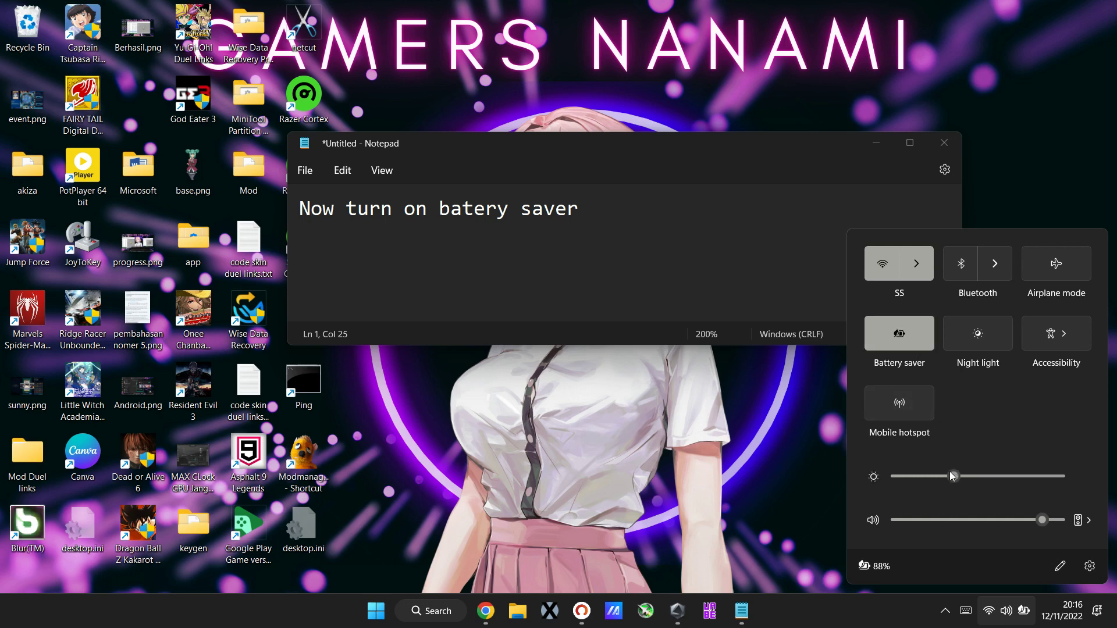
left_click(687, 241)
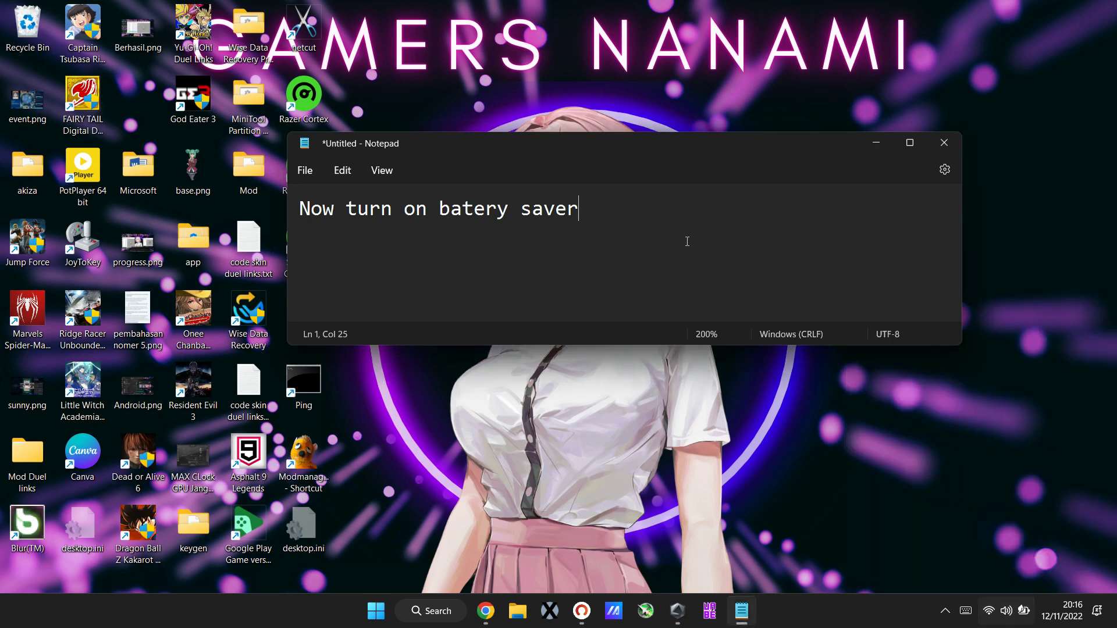
Add the line "Now Check how many time we get for battery life!" to the note, after a blank line
key("Return")
key("Return")
type("Now ")
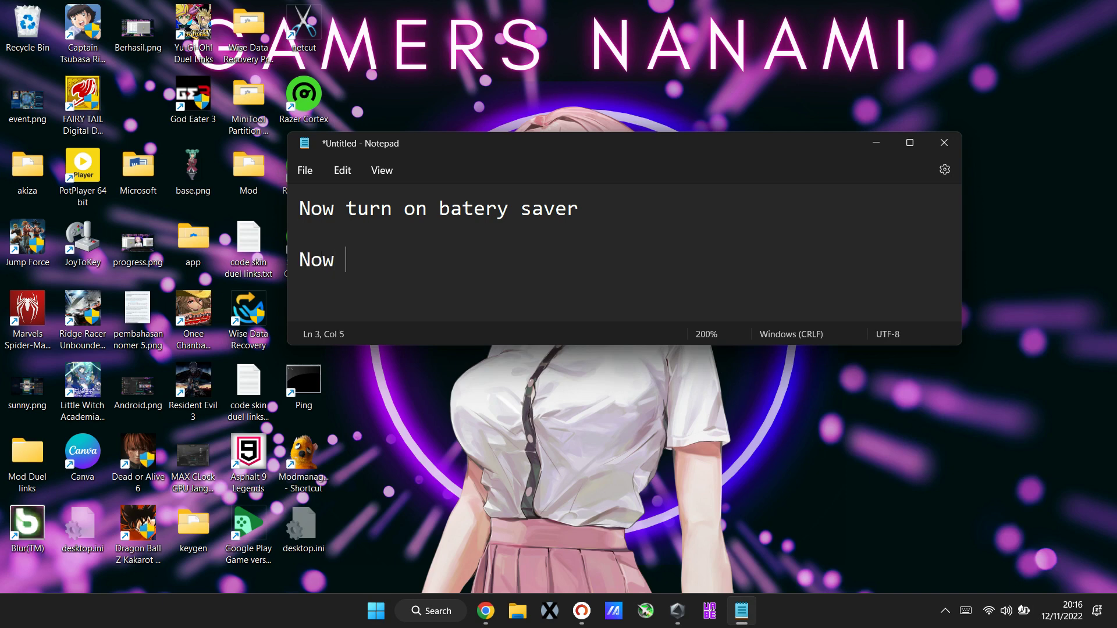
type("Check h")
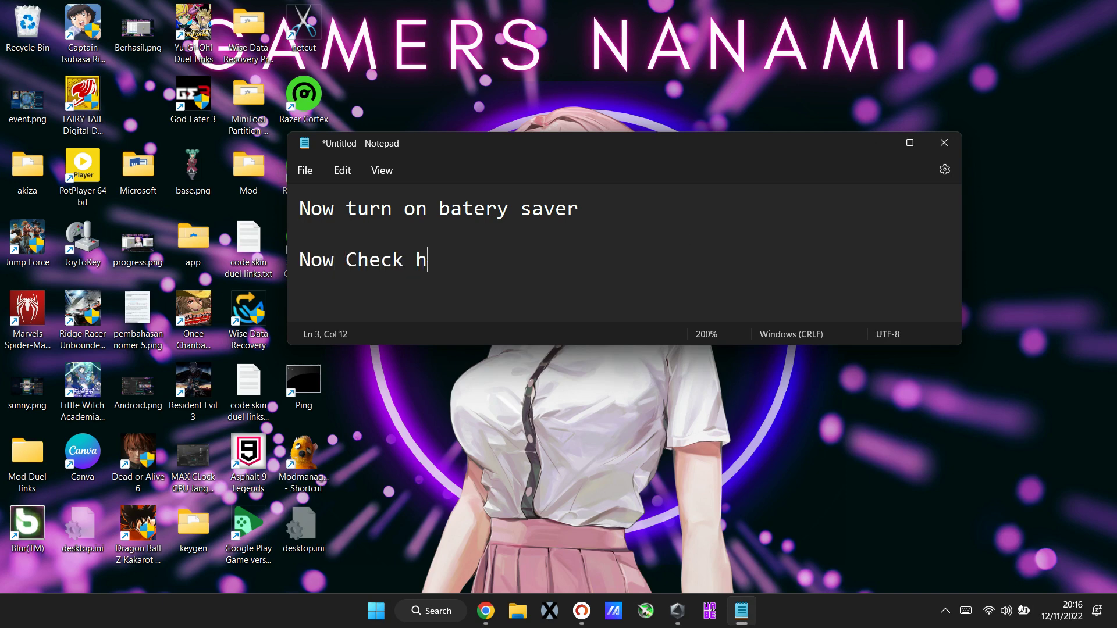
type("ow many time w")
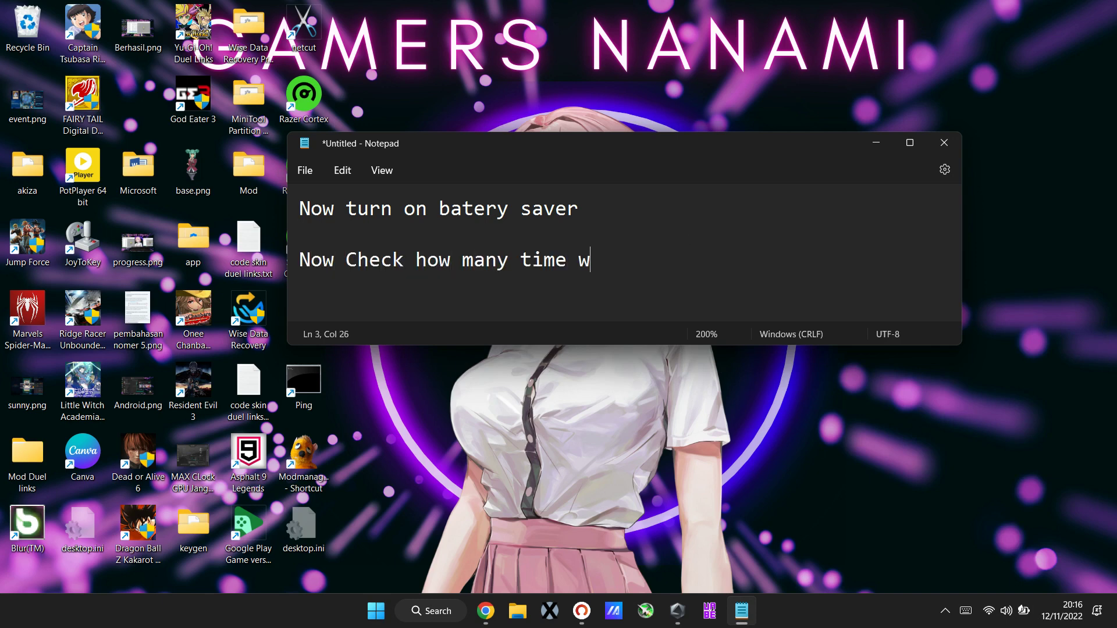
type("e get for ")
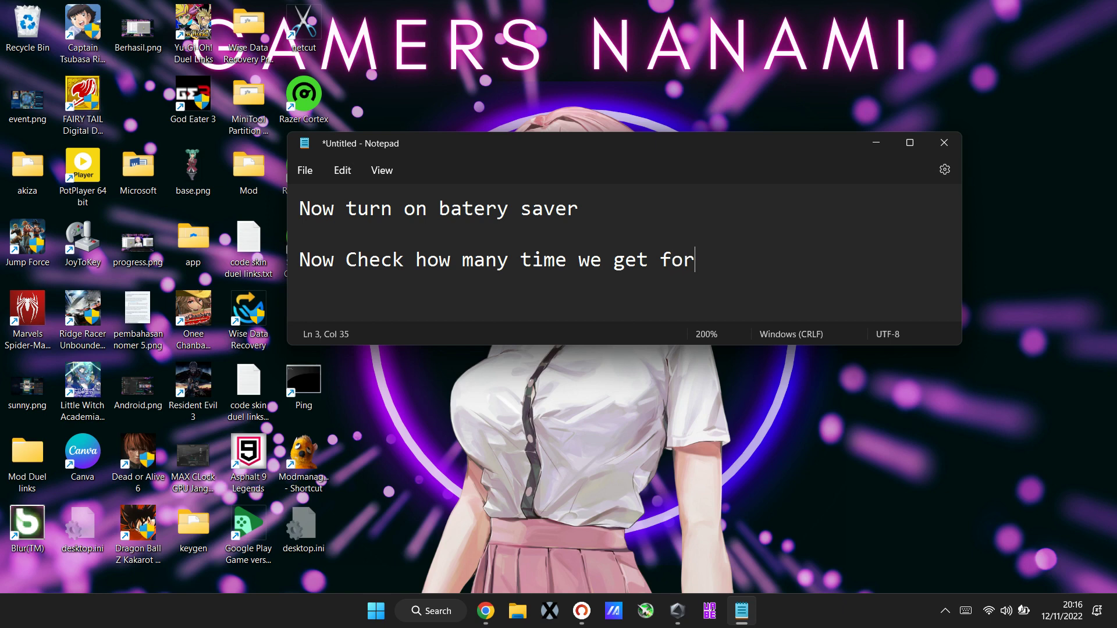
type("battery life!")
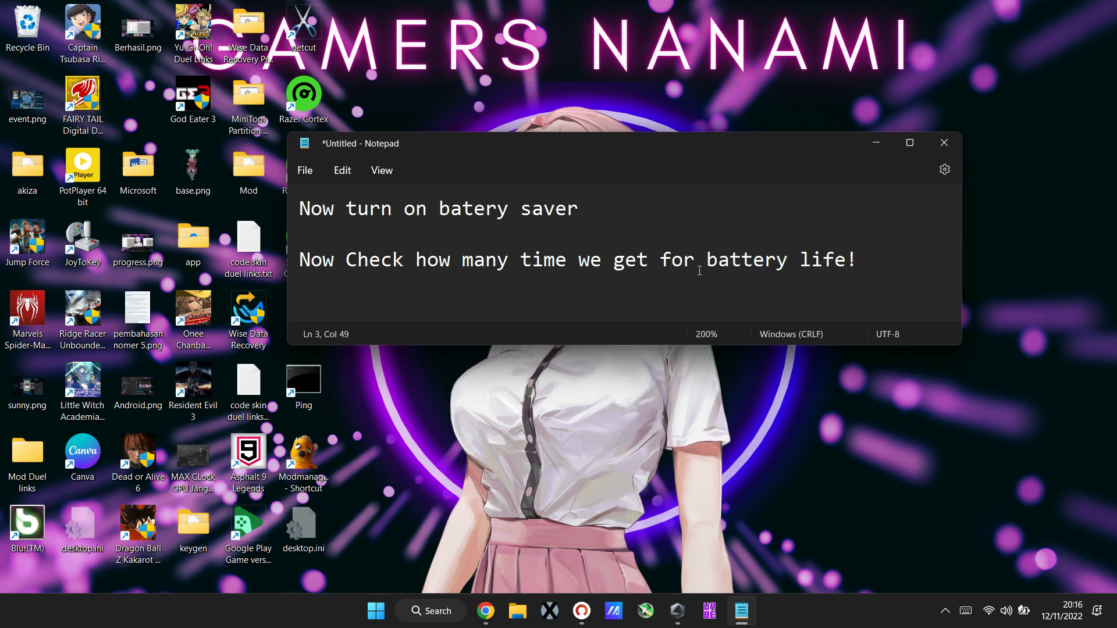
Open the Power & battery settings to check the estimated battery time remaining, and switch back to the note
left_click(1026, 614)
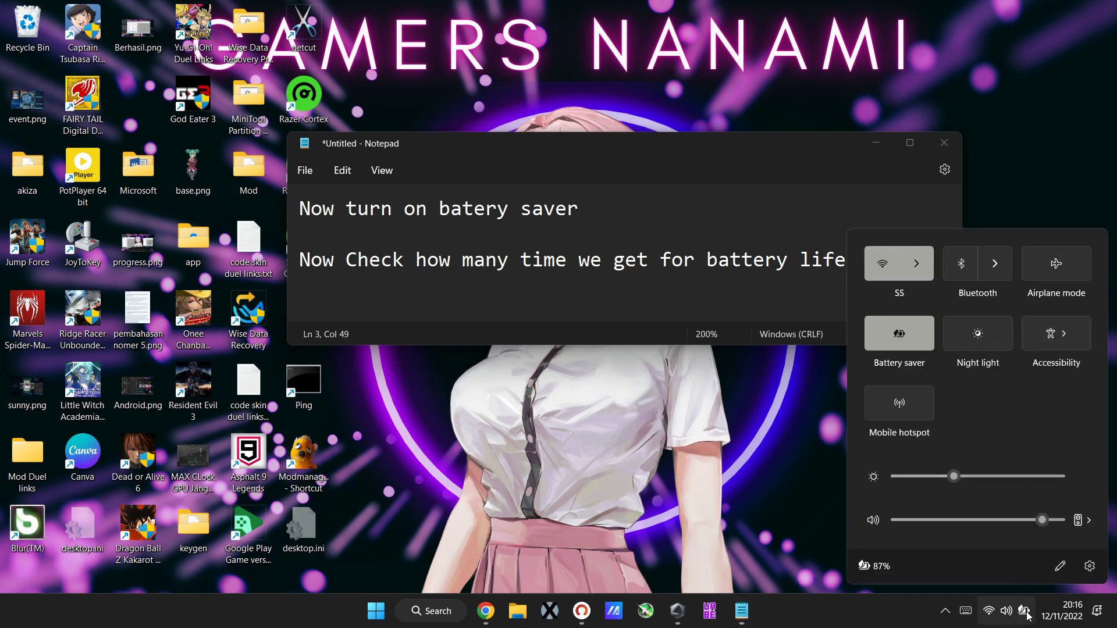
left_click(863, 577)
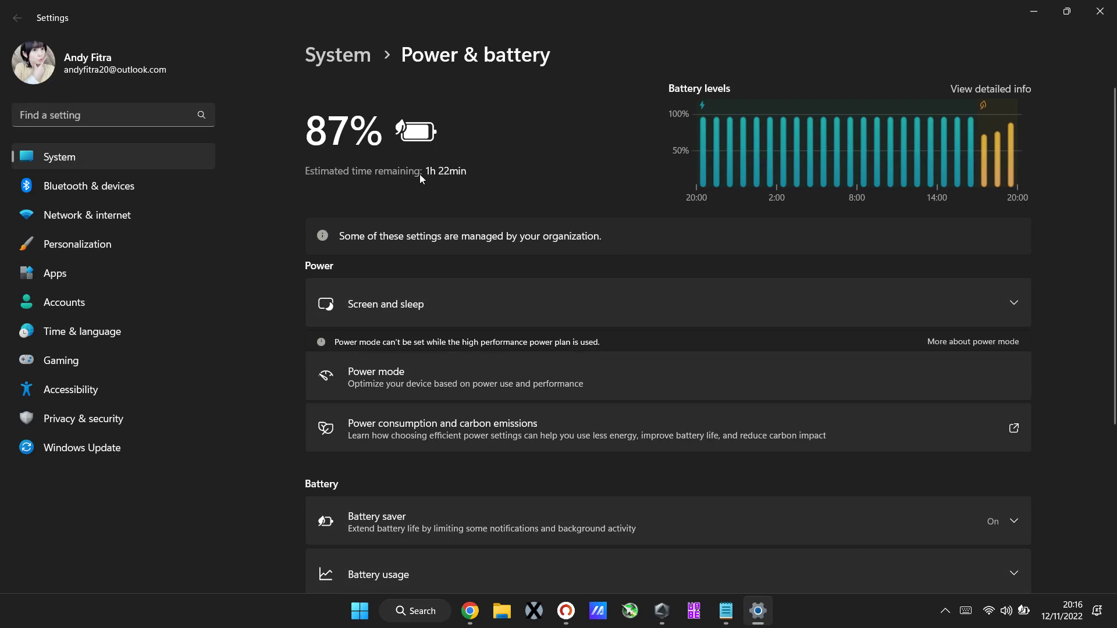
left_click(725, 609)
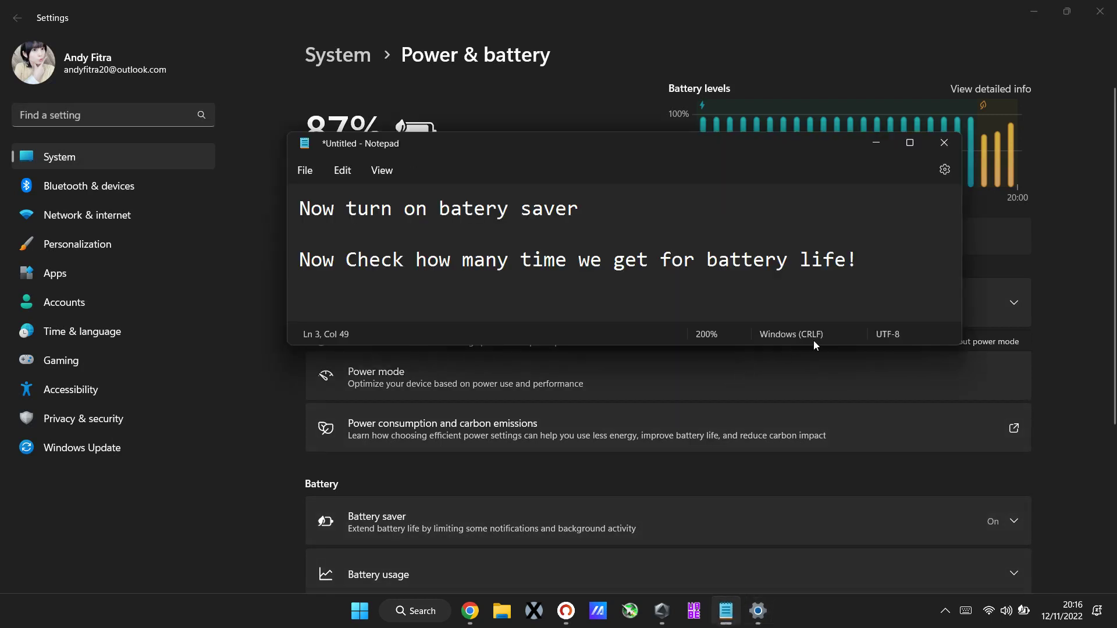
Replace the whole note with "1 hour.... it's still low.. we need more!!!"
left_click_drag(865, 263, 320, 157)
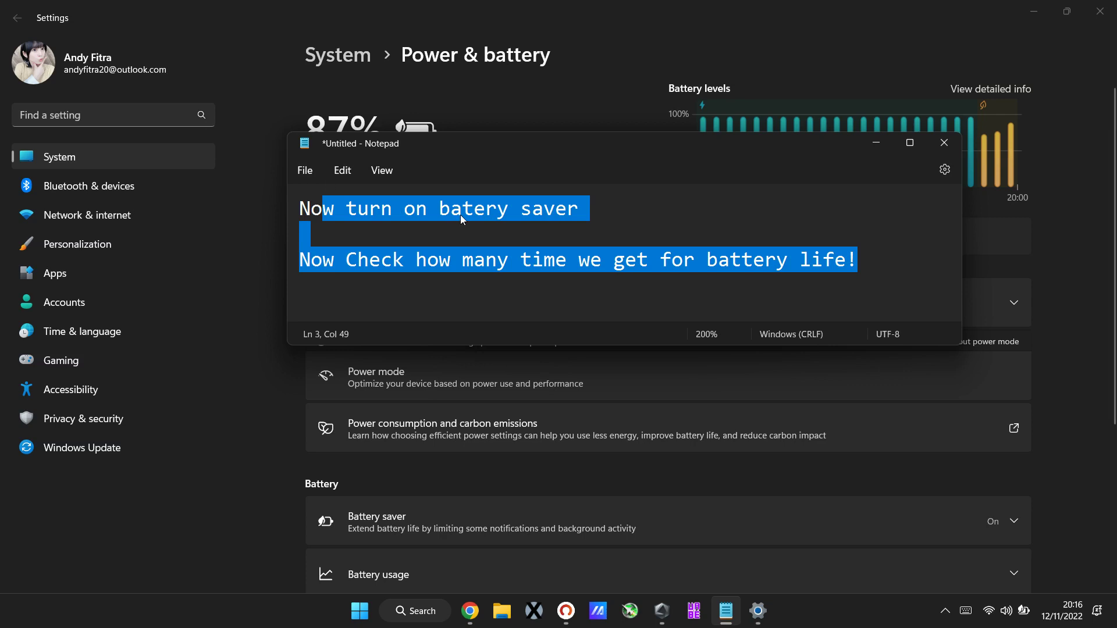
key("BackSpace")
key("BackSpace")
key("BackSpace")
type("1 hour....")
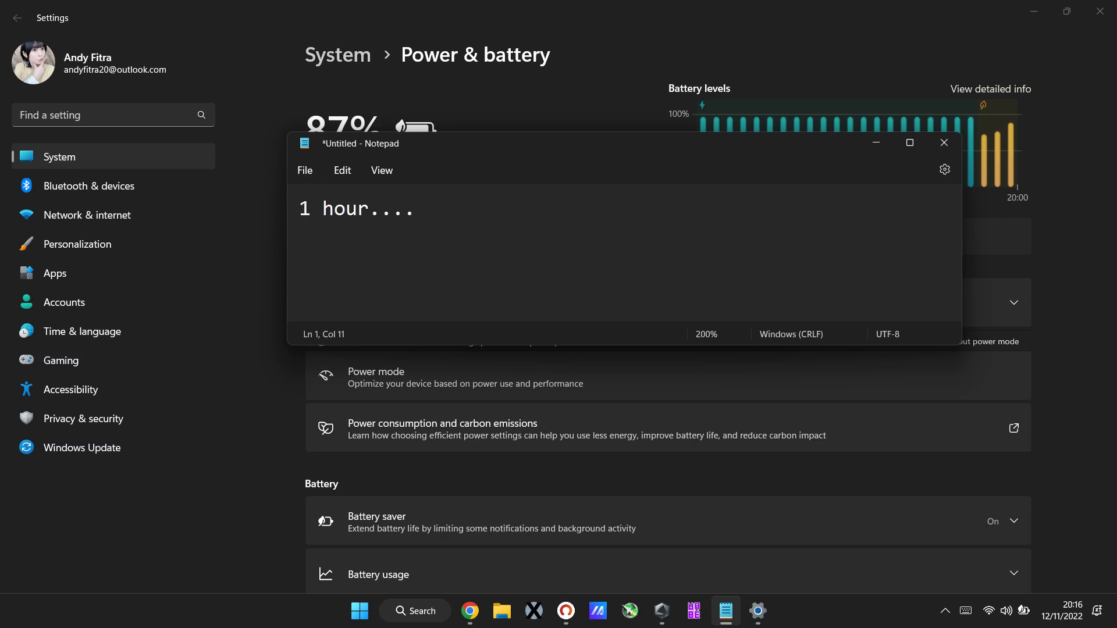
type(" it's still ")
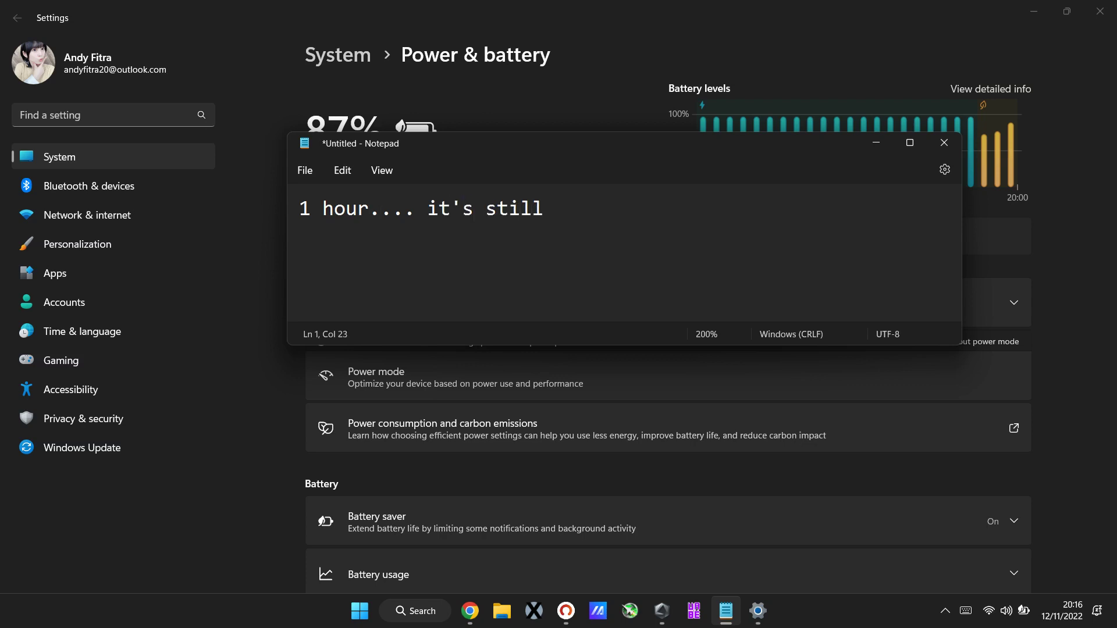
type("low.. we need more!!!")
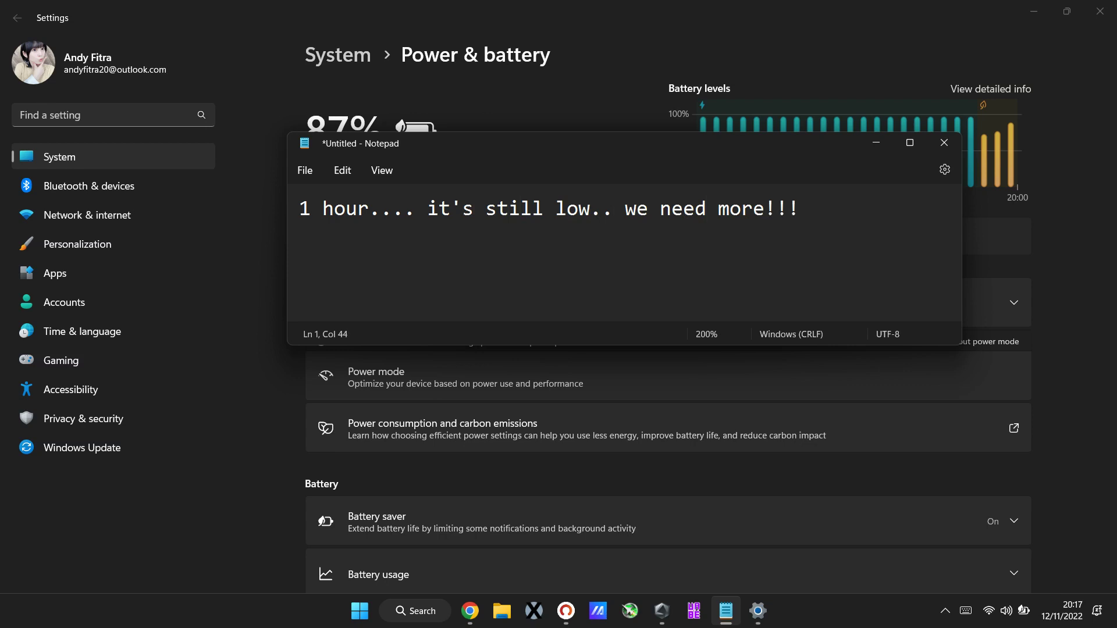
Clear the note and write "now Use Ryzen Controller! You can download on Google" in it
key("shift+Left")
key("shift+Left")
key("shift+Left")
key("shift+Left")
key("shift+Left")
key("shift+Left")
key("shift+Left")
key("shift+Left")
key("shift+Left")
key("shift+Left")
key("shift+Left")
key("shift+Left")
key("shift+Left")
key("shift+Left")
key("shift+Left")
key("shift+Left")
key("shift+Left")
key("shift+Left")
key("shift+Left")
key("shift+Left")
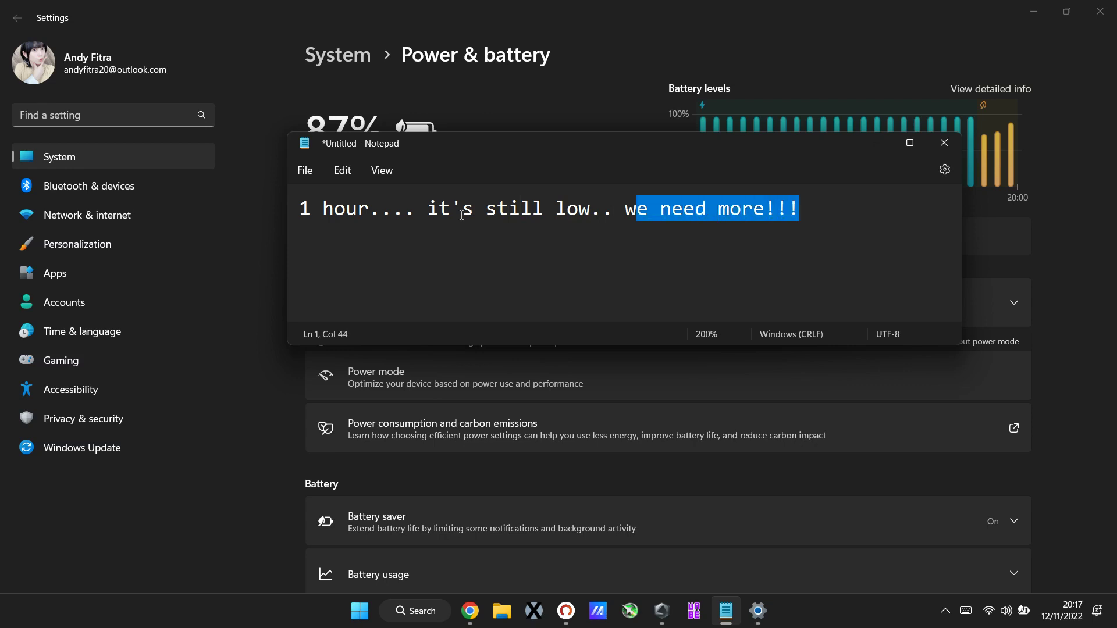
key("BackSpace")
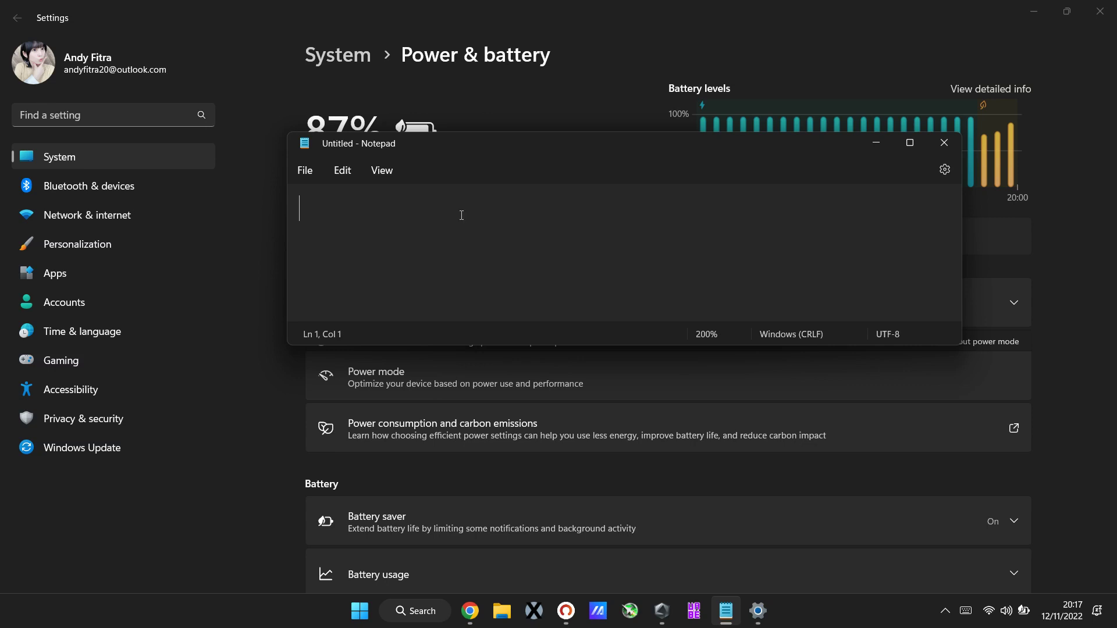
type("now")
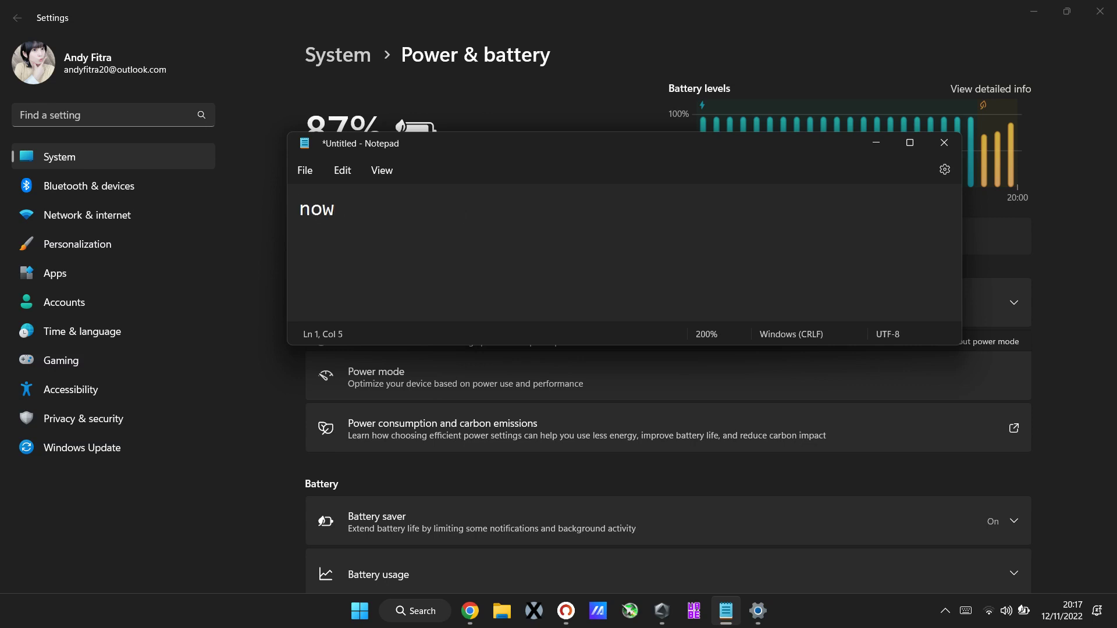
type(" Use Ryzen Contr")
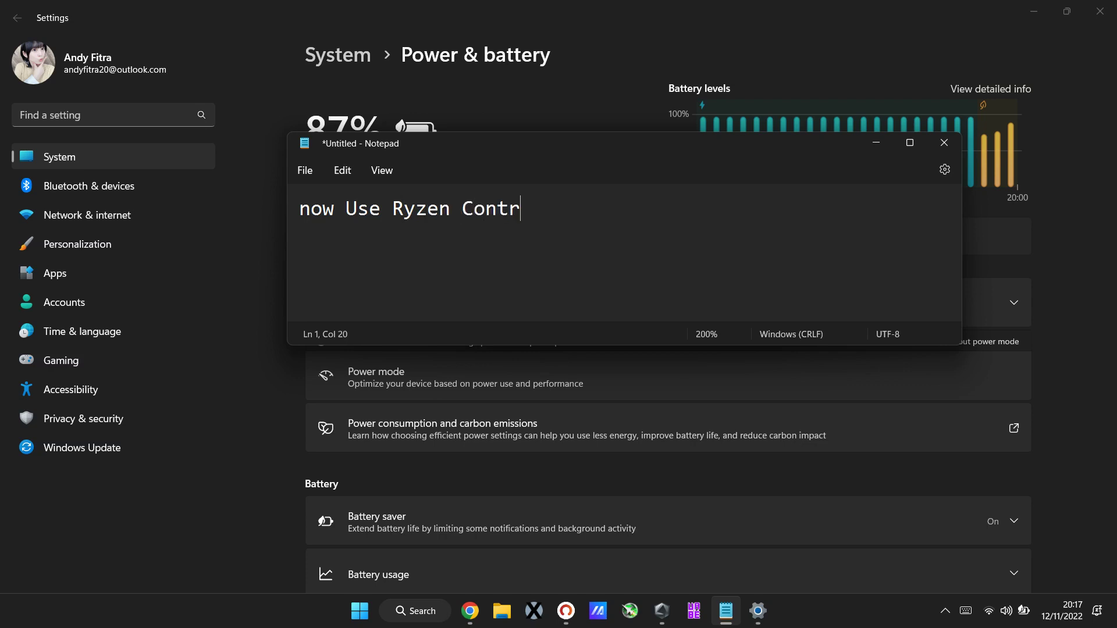
type("oller! You can downl")
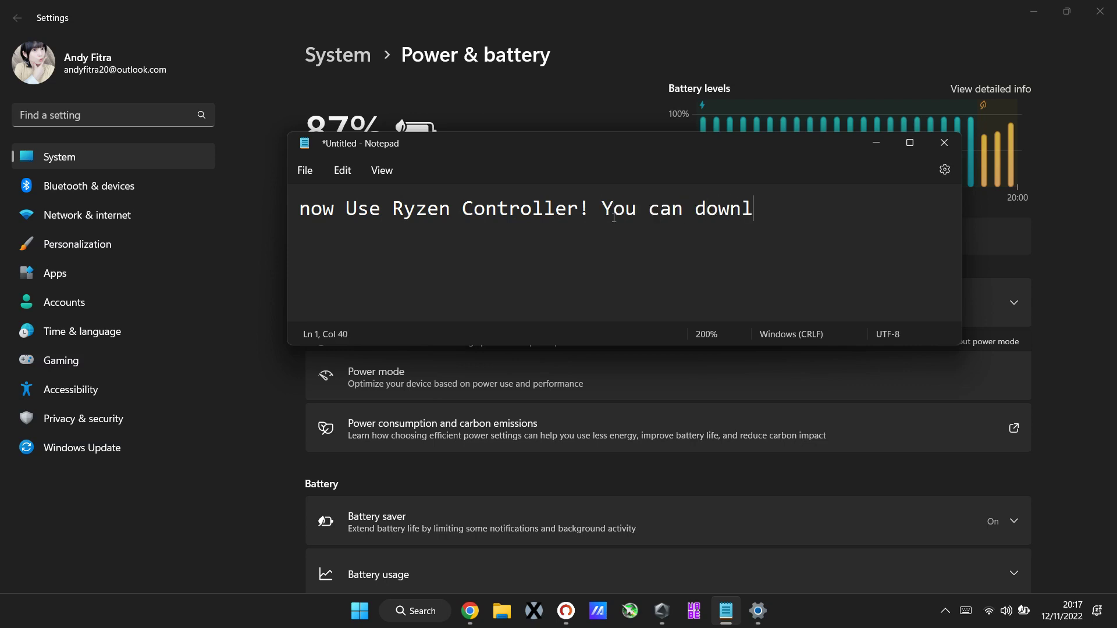
type("oad on Google")
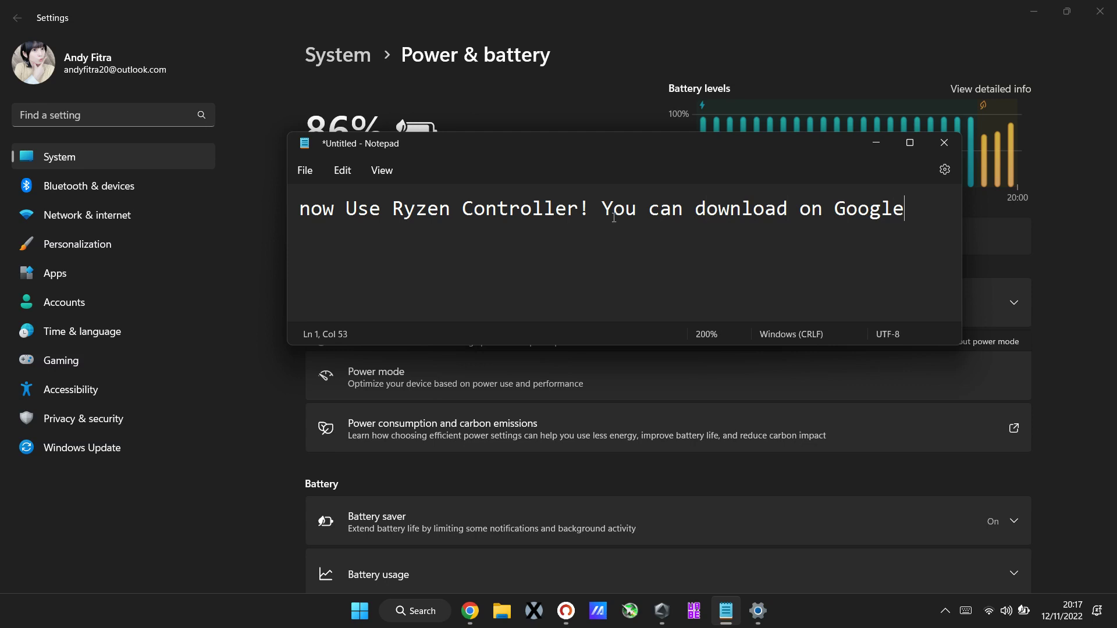
Add a second line to the note reading "I will show you how to get more time on battery!"
key("Return")
type("I will show yo")
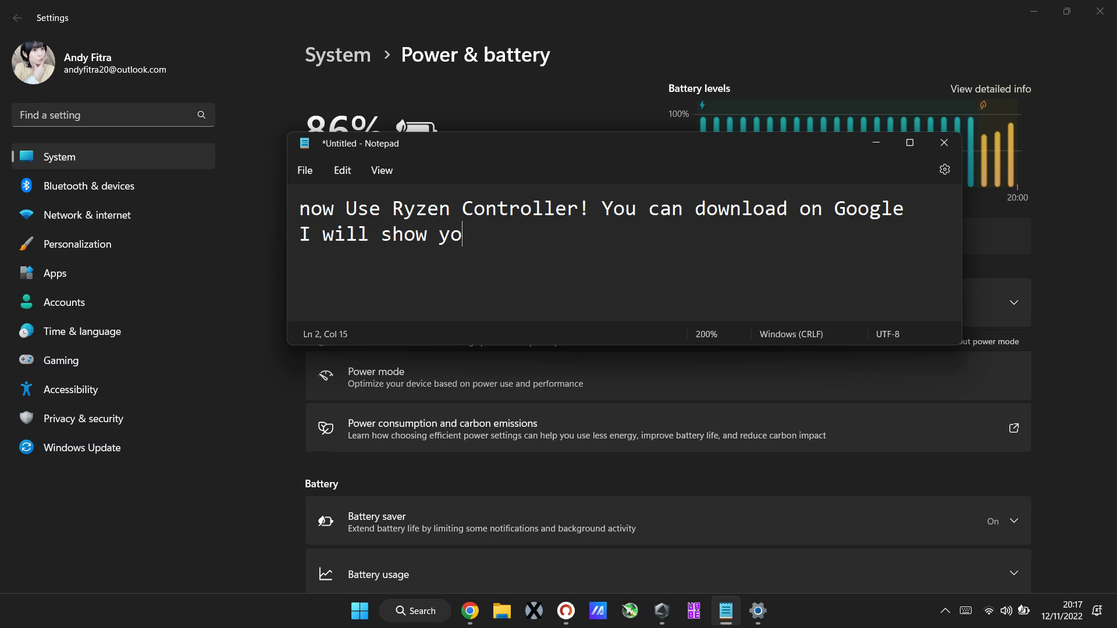
type("u how to get more time wi")
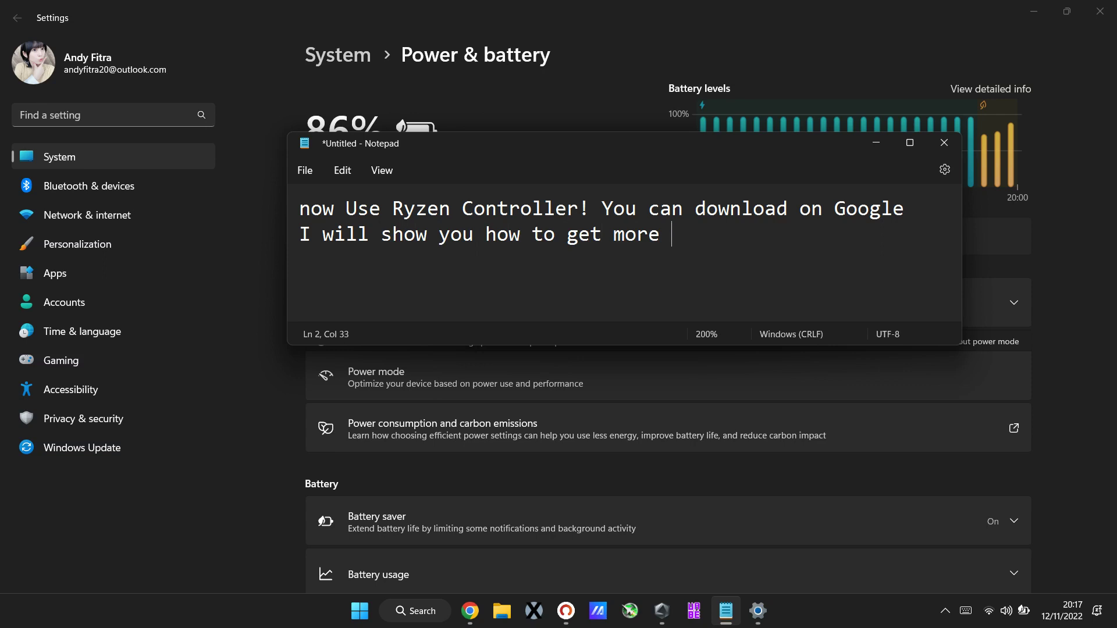
key("BackSpace")
key("BackSpace")
type("on battery!")
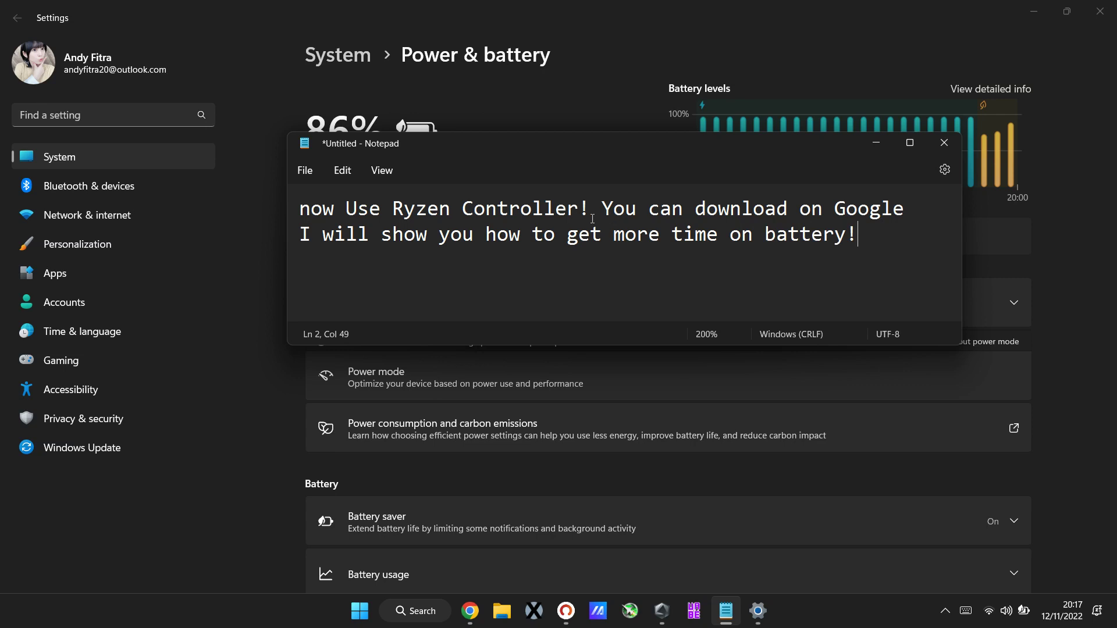
Select all the note's text, and minimize both the Settings window and the note
key("ctrl+a")
left_click(514, 95)
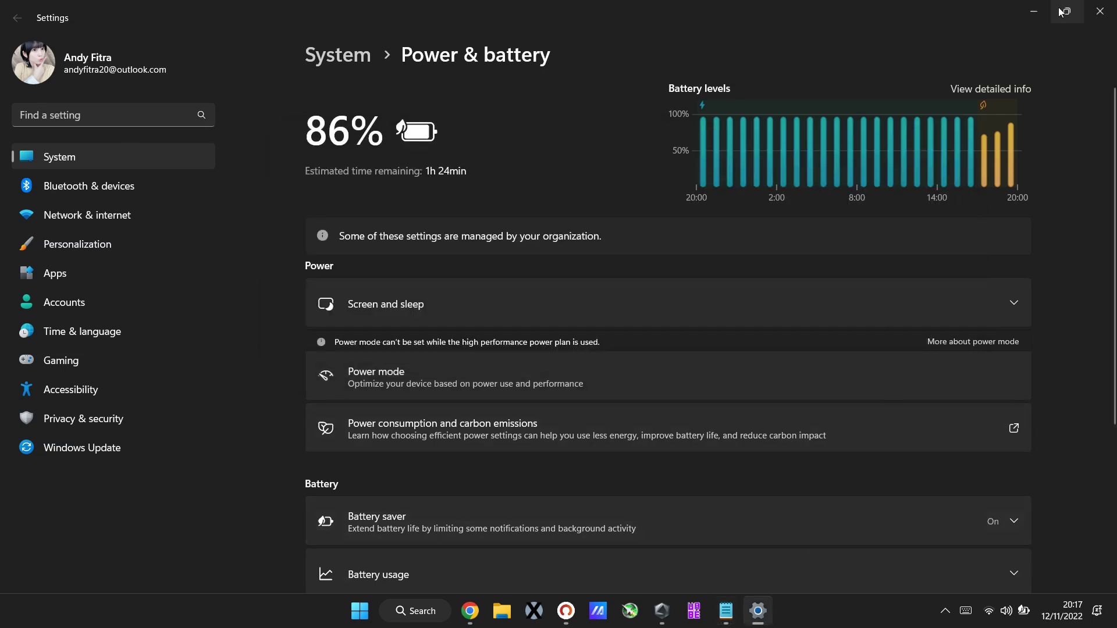
left_click(1041, 7)
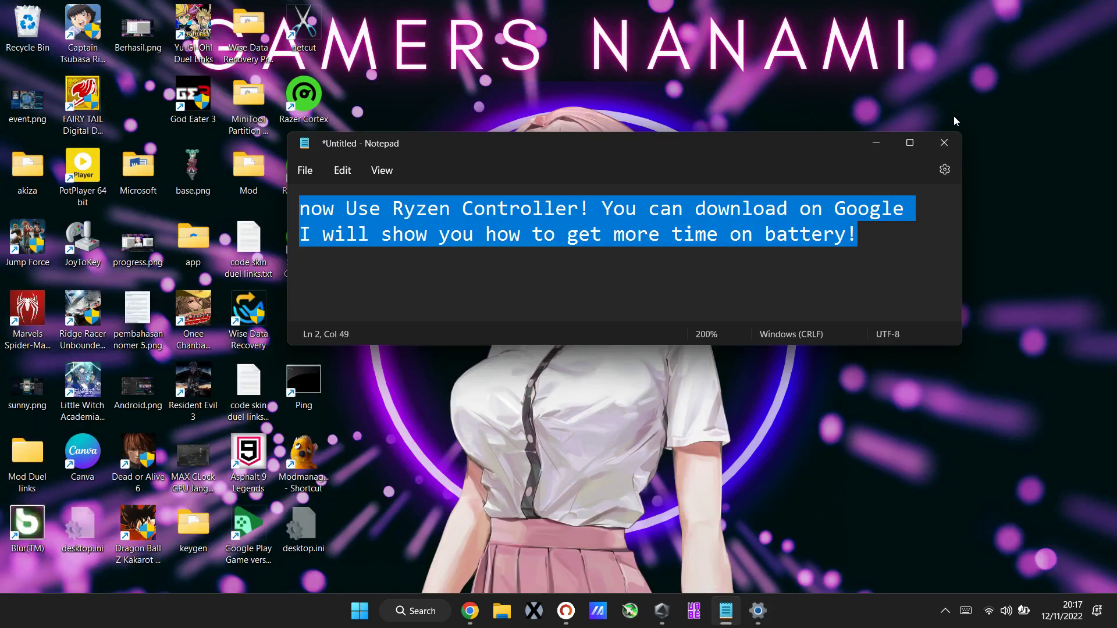
left_click(864, 142)
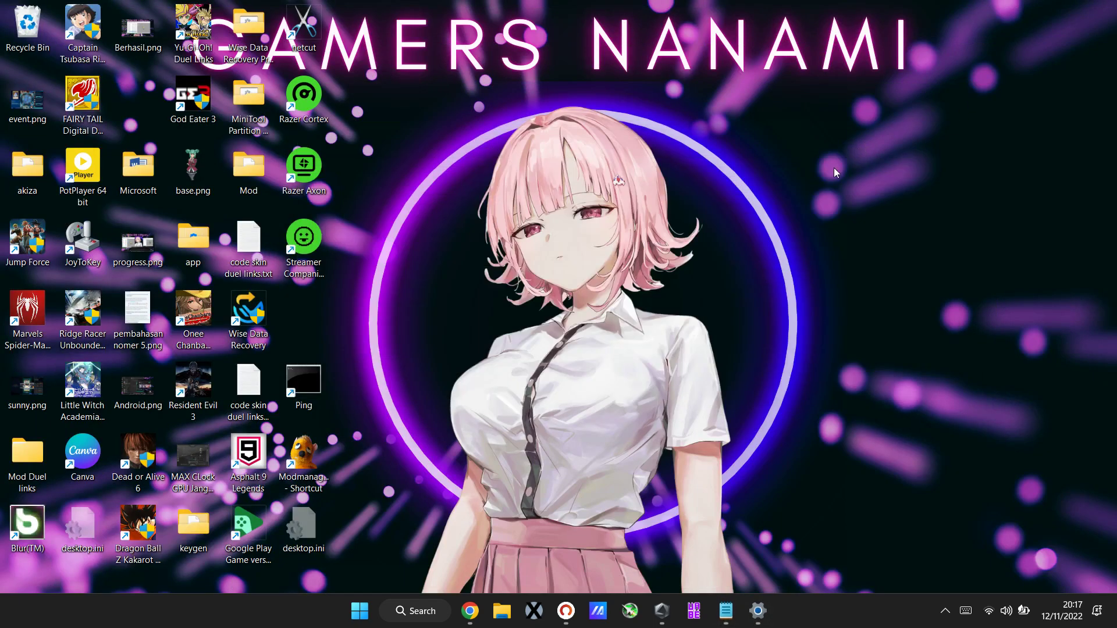
Search Windows for "ryzen con", launch Ryzen Controller and shift its window slightly across the desktop
key("super")
type("ryz")
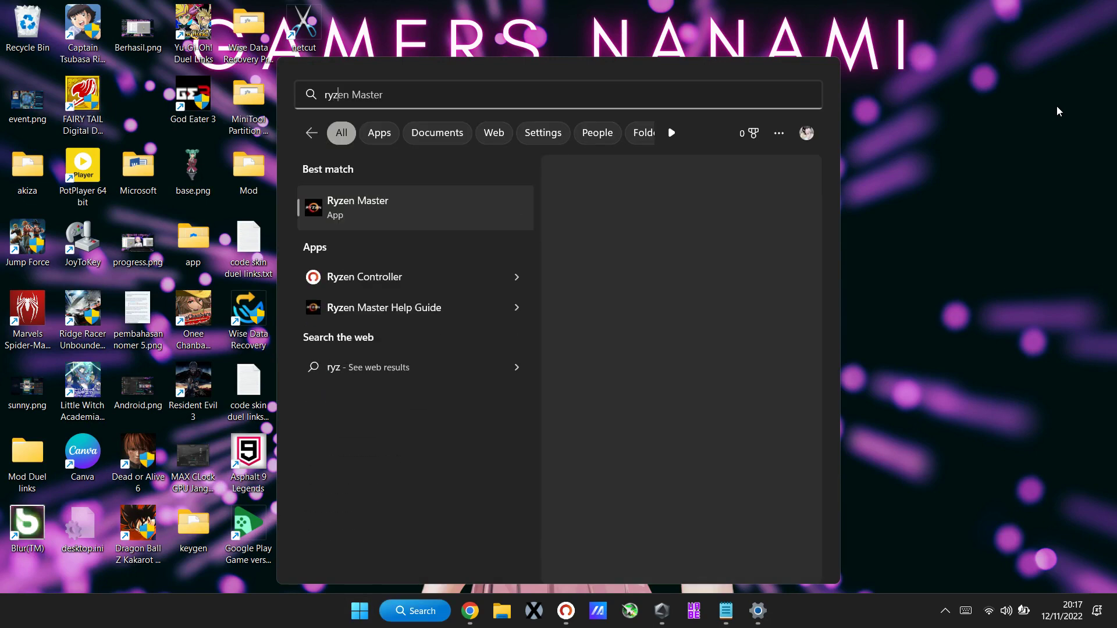
type("en con")
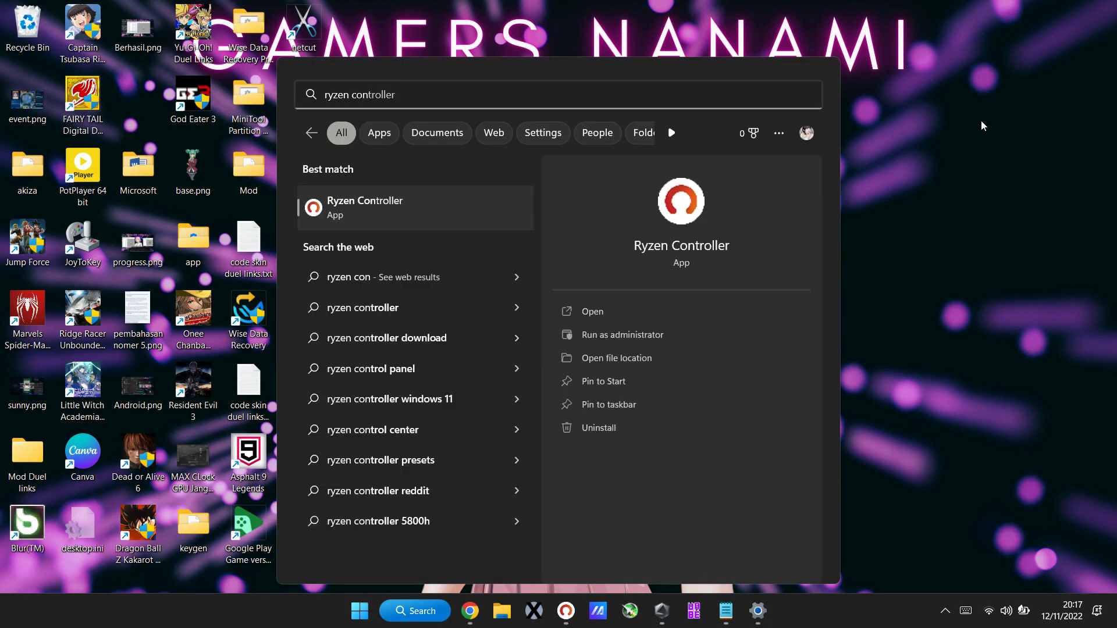
left_click(434, 197)
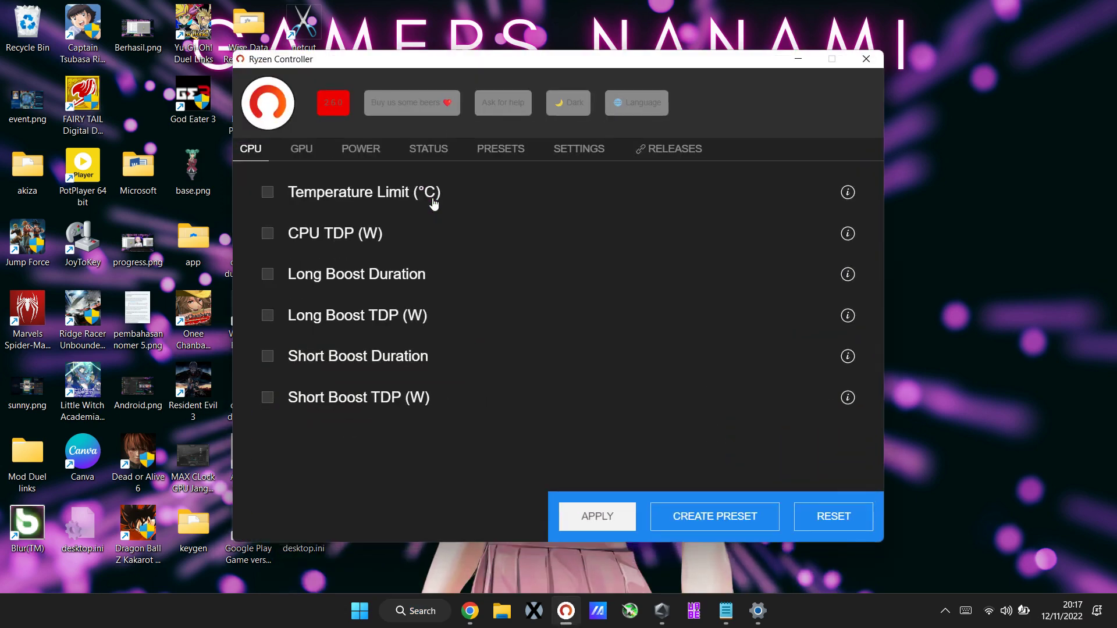
left_click_drag(487, 63, 525, 71)
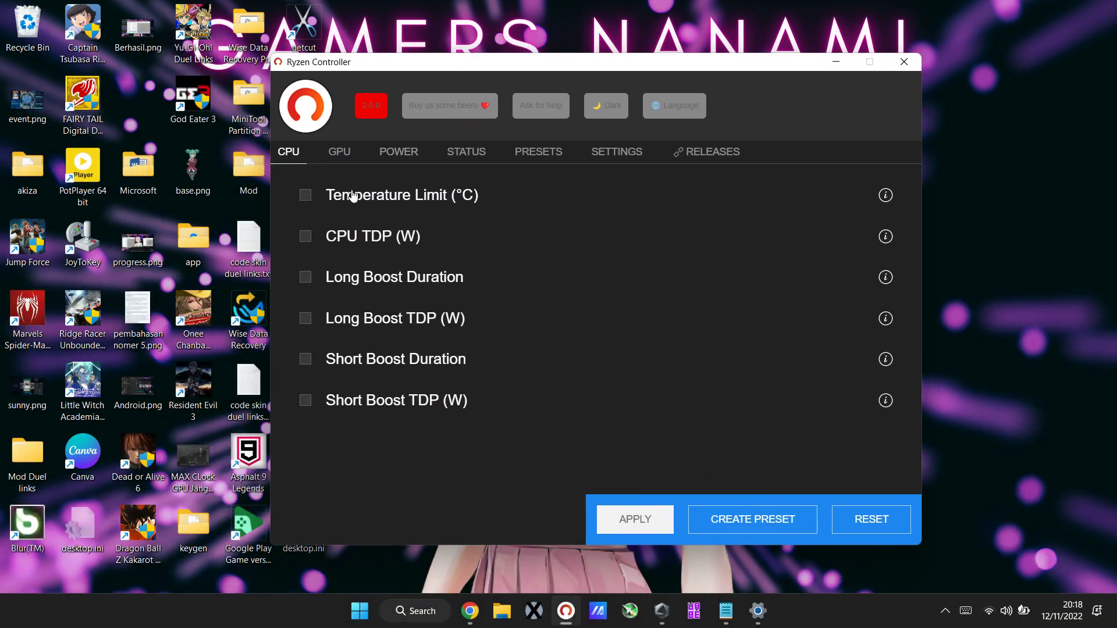
Replace the note's text with "ChooseTemperature Limit! Set to lowest!" and move the note clear of the Ryzen Controller options
left_click(726, 611)
type("Choose")
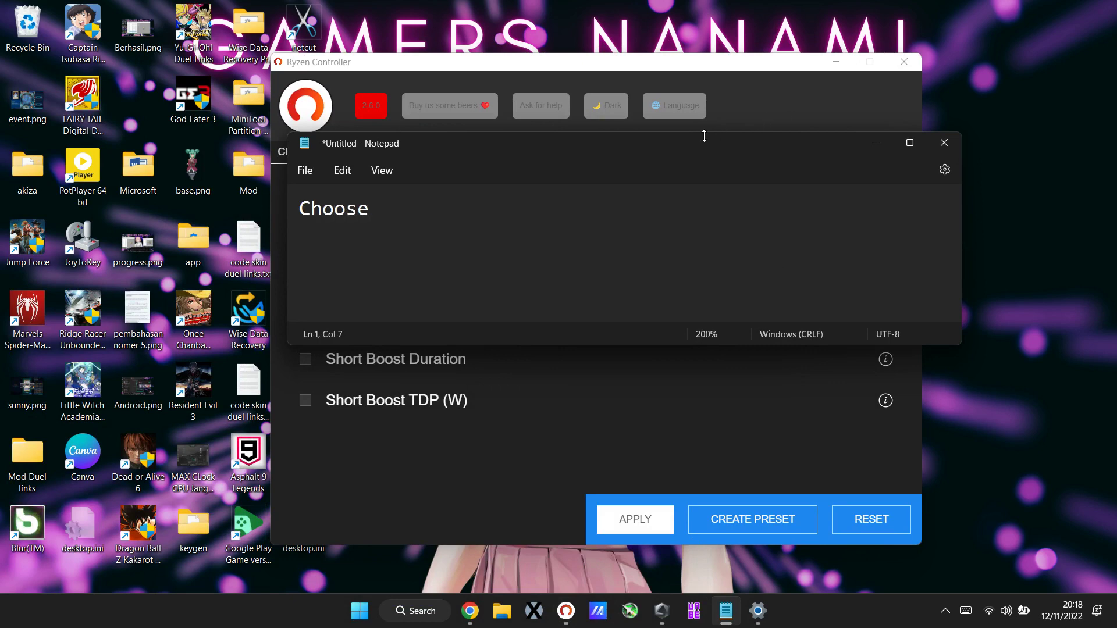
left_click_drag(698, 146, 883, 140)
type("Tem")
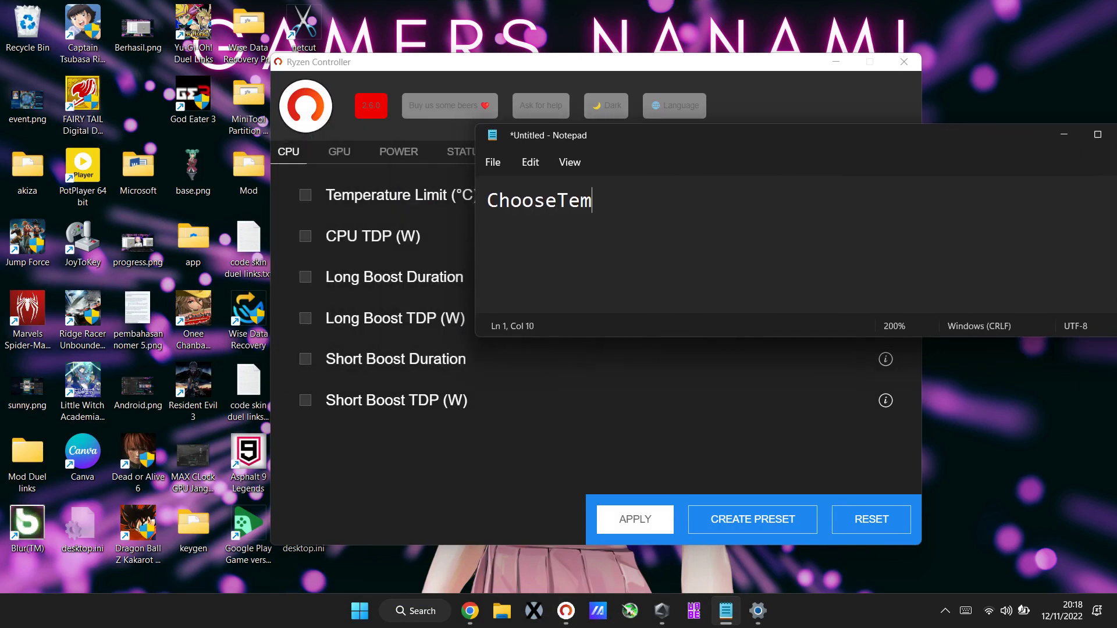
type("peratur")
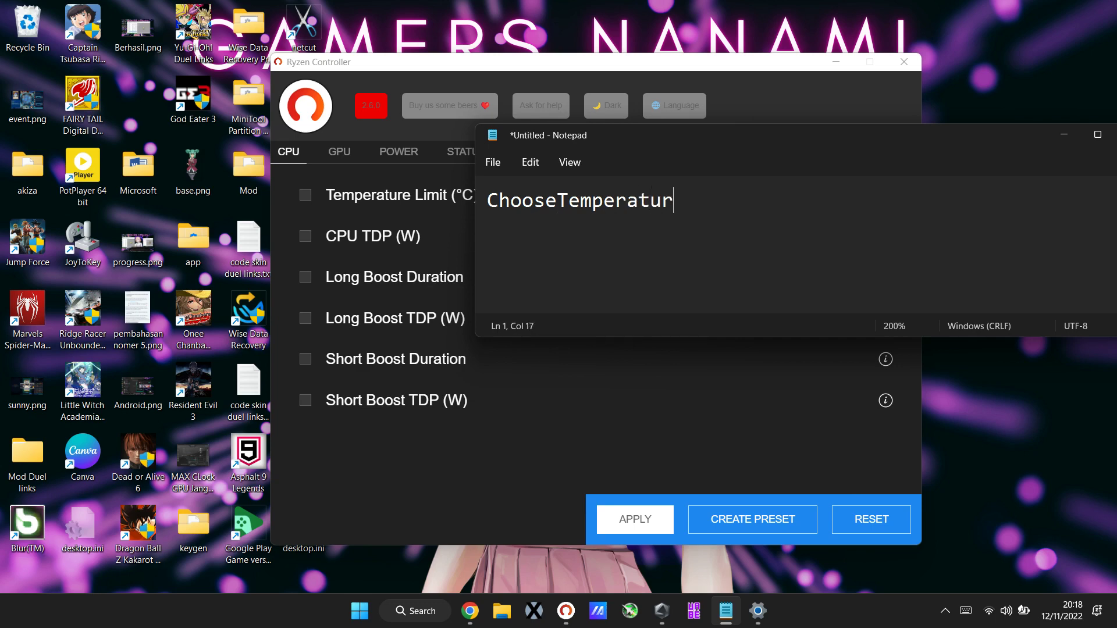
type("e Limit")
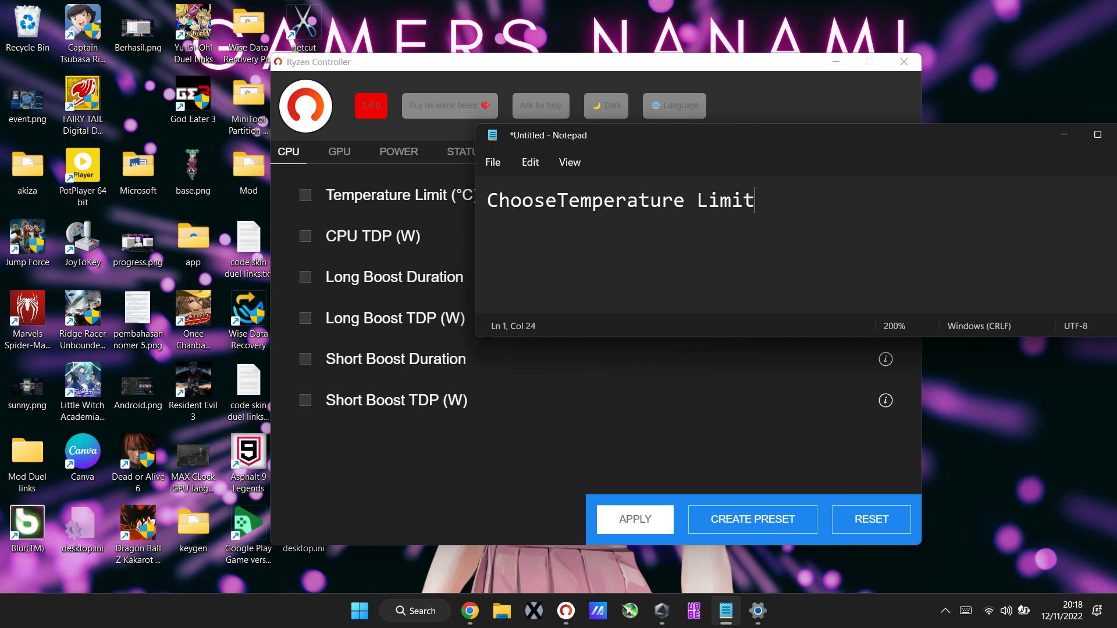
type("!!")
key("BackSpace")
key("BackSpace")
type("! Set to l")
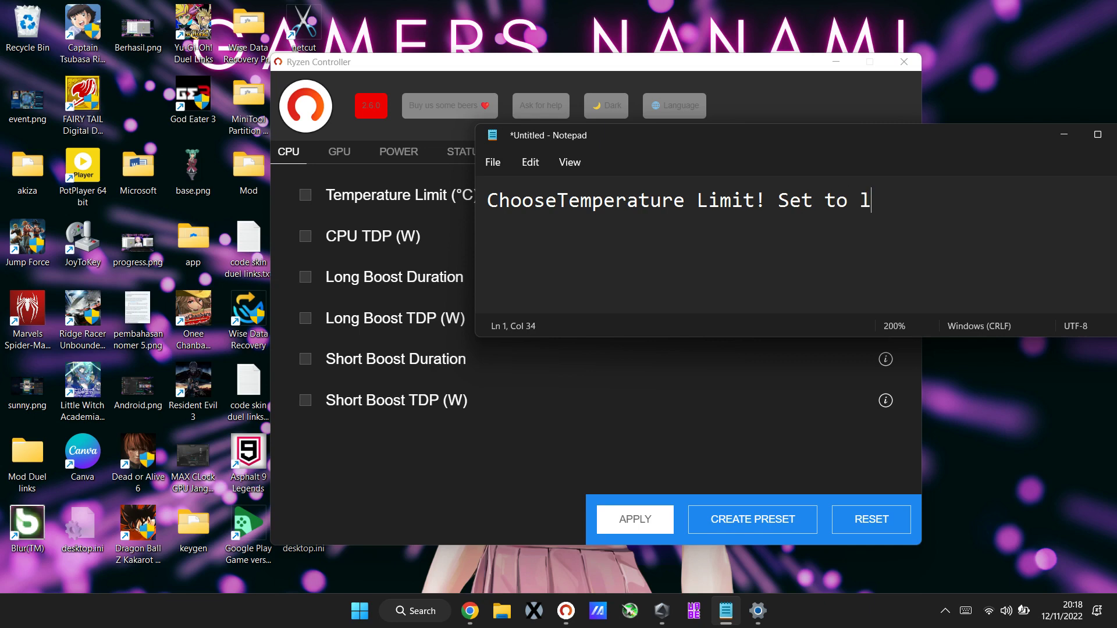
type("owest!")
left_click_drag(937, 195, 280, 260)
Enable the CPU Temperature Limit in Ryzen Controller, apply it at the lowest value of 50 °C, and minimize the window
left_click(427, 522)
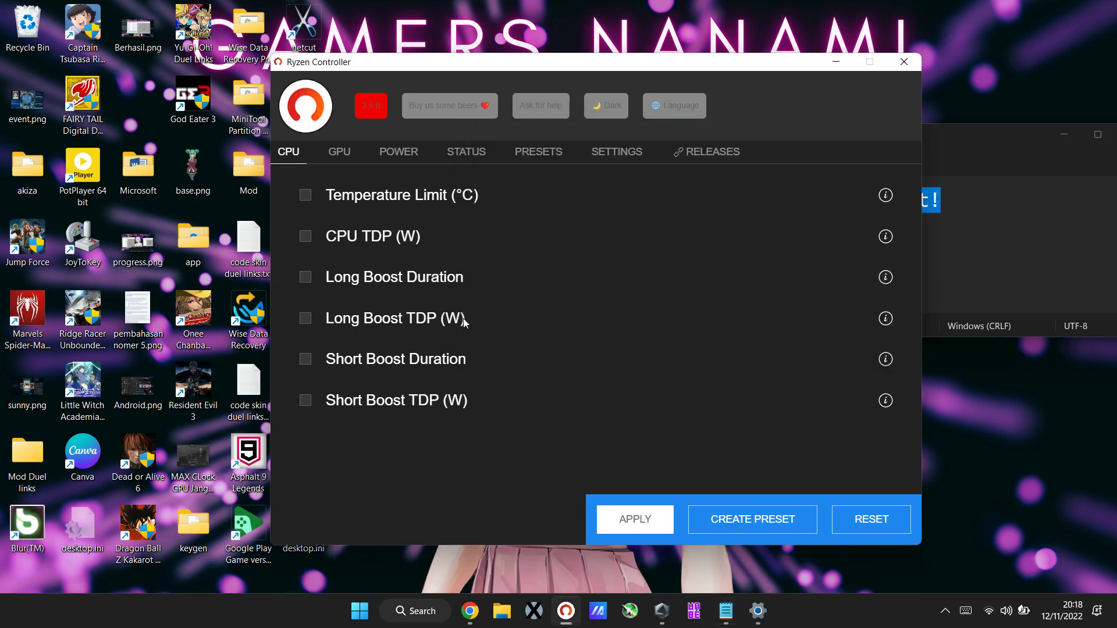
left_click(306, 196)
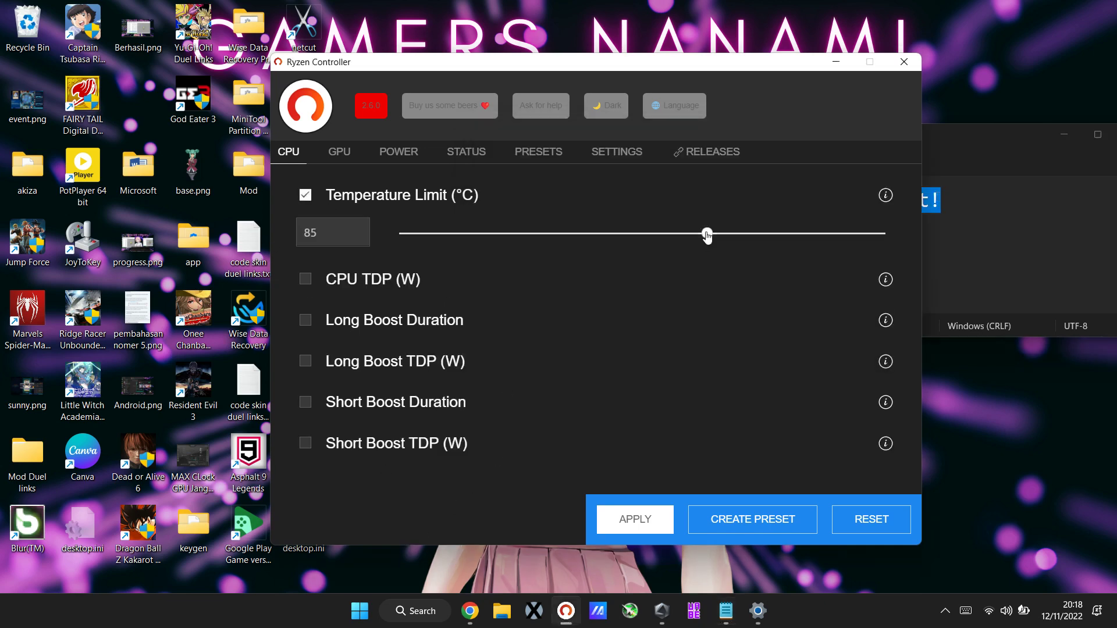
left_click_drag(707, 234, 402, 234)
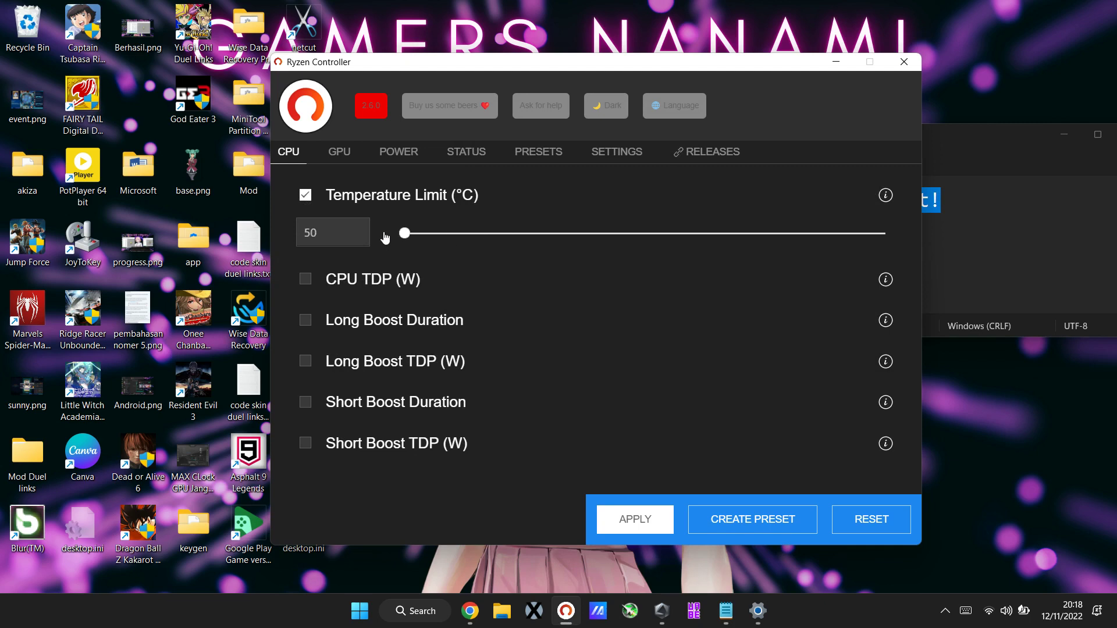
left_click(636, 522)
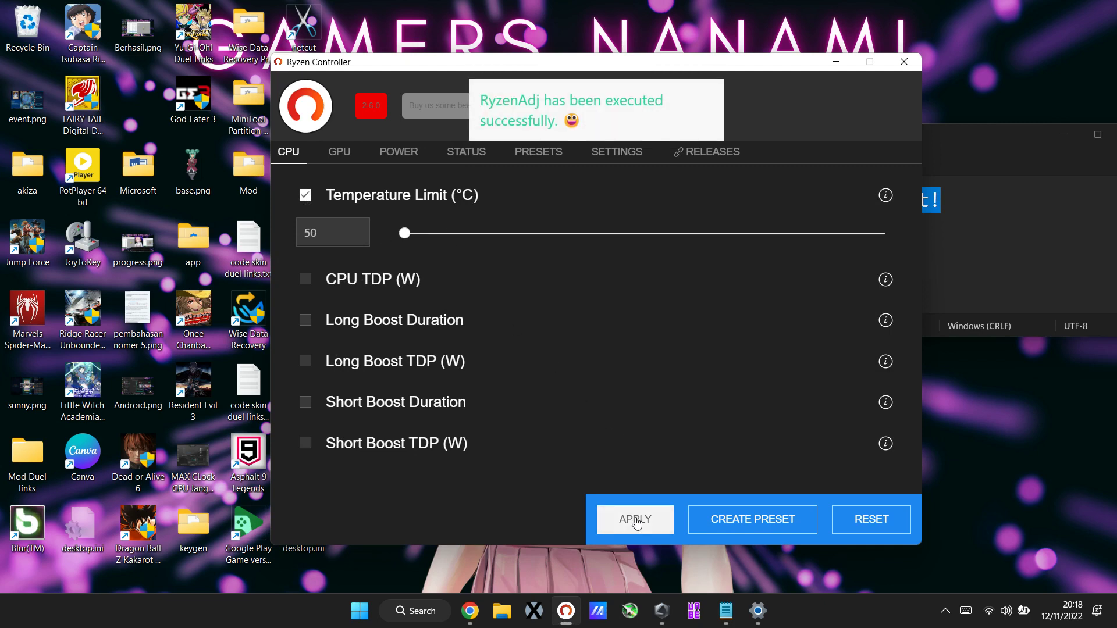
left_click(836, 62)
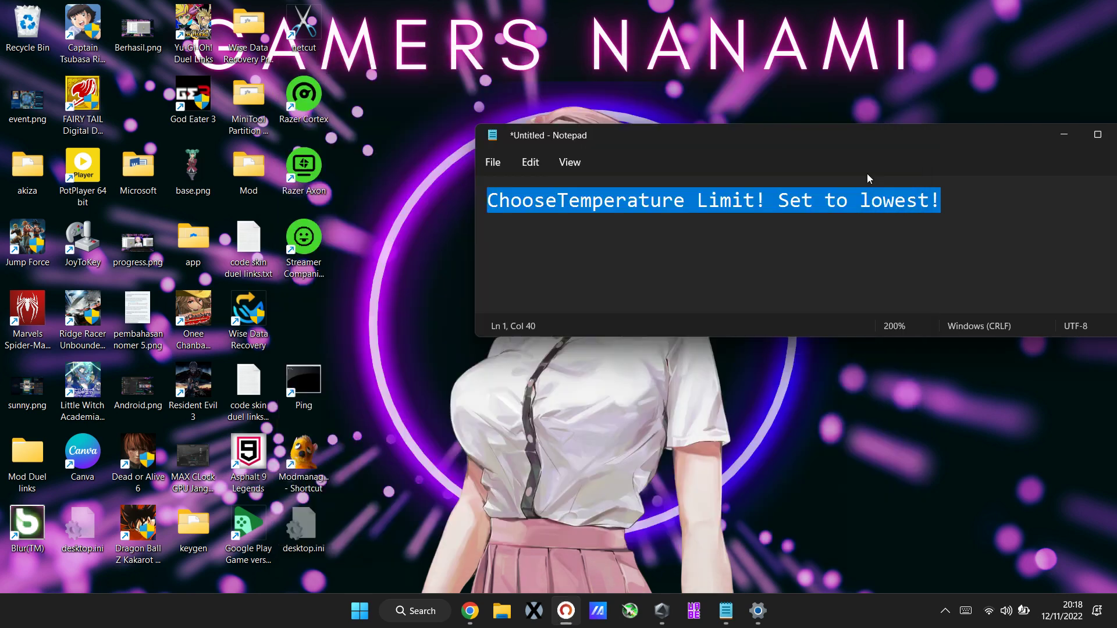
Add the line "Now let'see if working" below the temperature limit line in the note
left_click(965, 216)
key("Return")
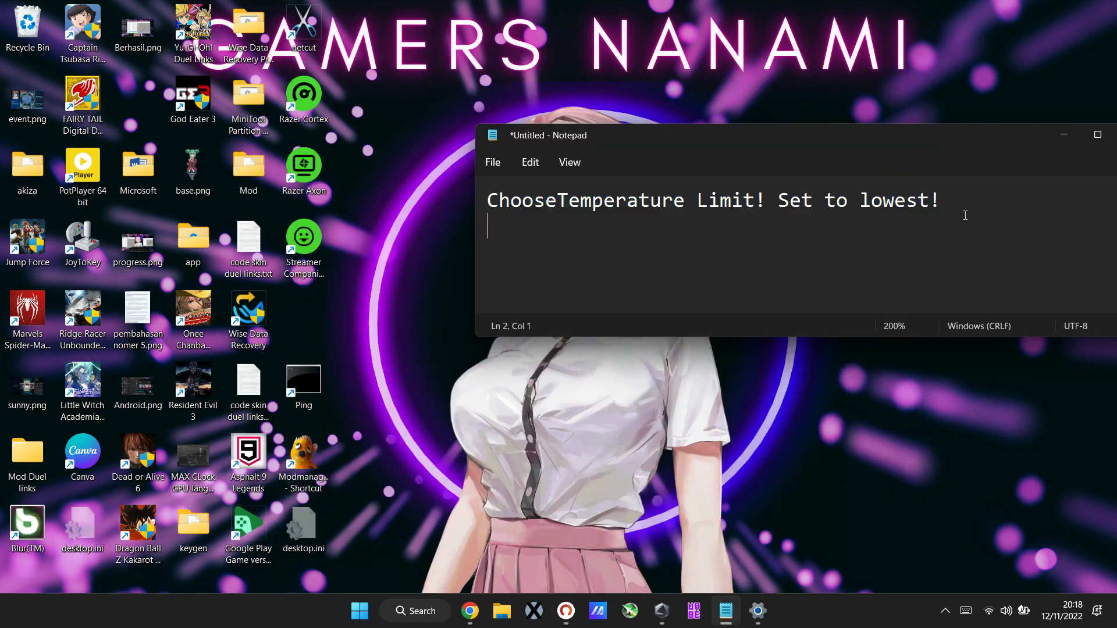
type("Now let'see if working")
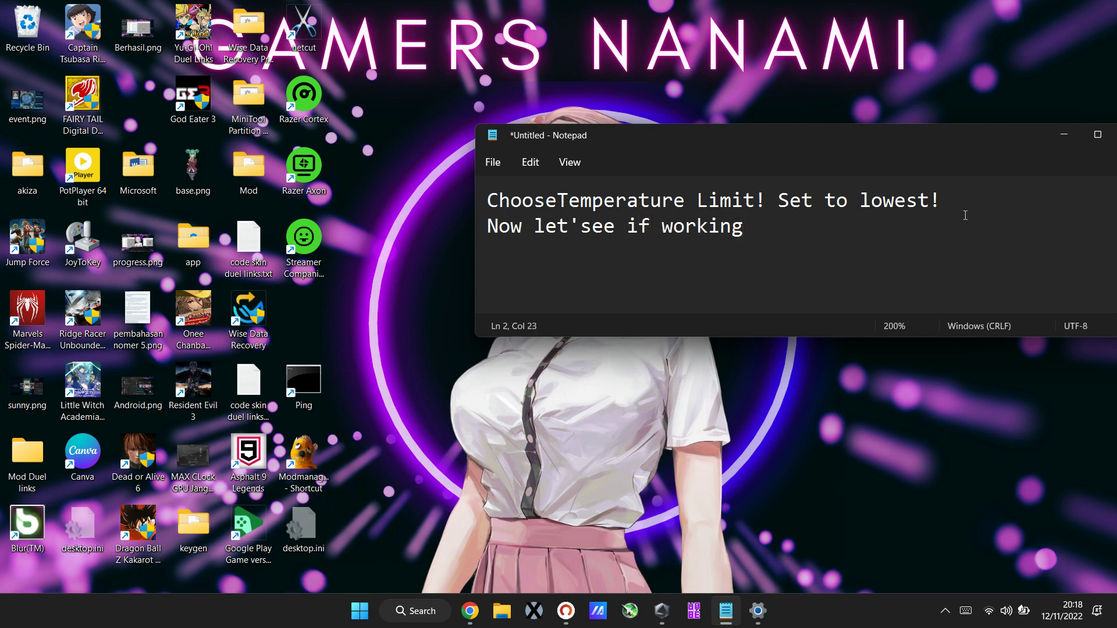
Open the Power & battery settings to check the estimated battery time remaining with the temperature limit applied
left_click(1005, 611)
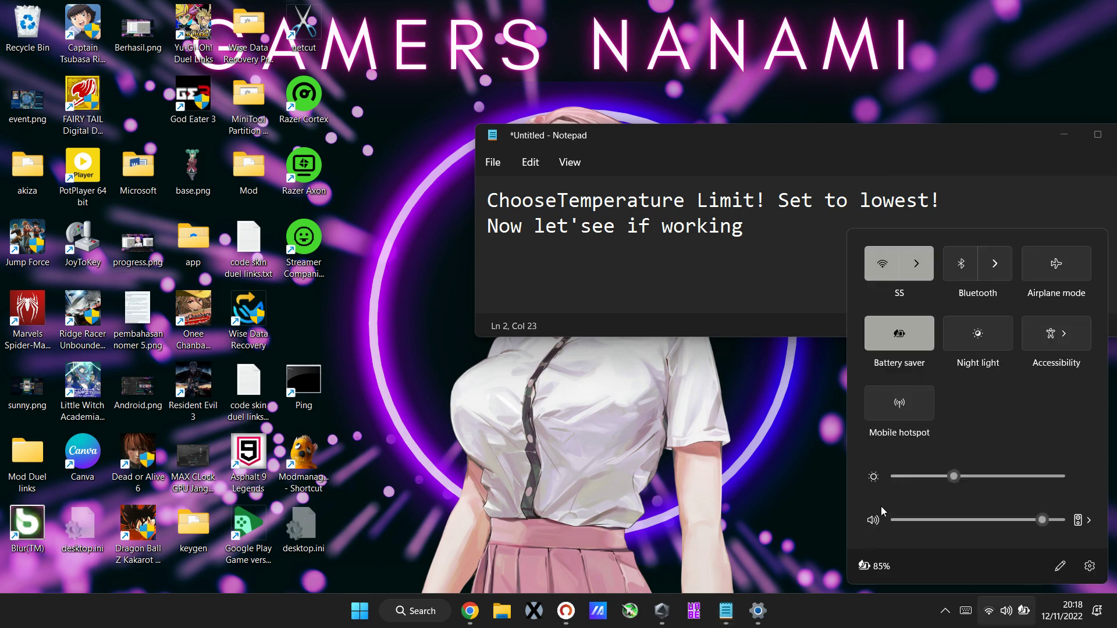
left_click(871, 566)
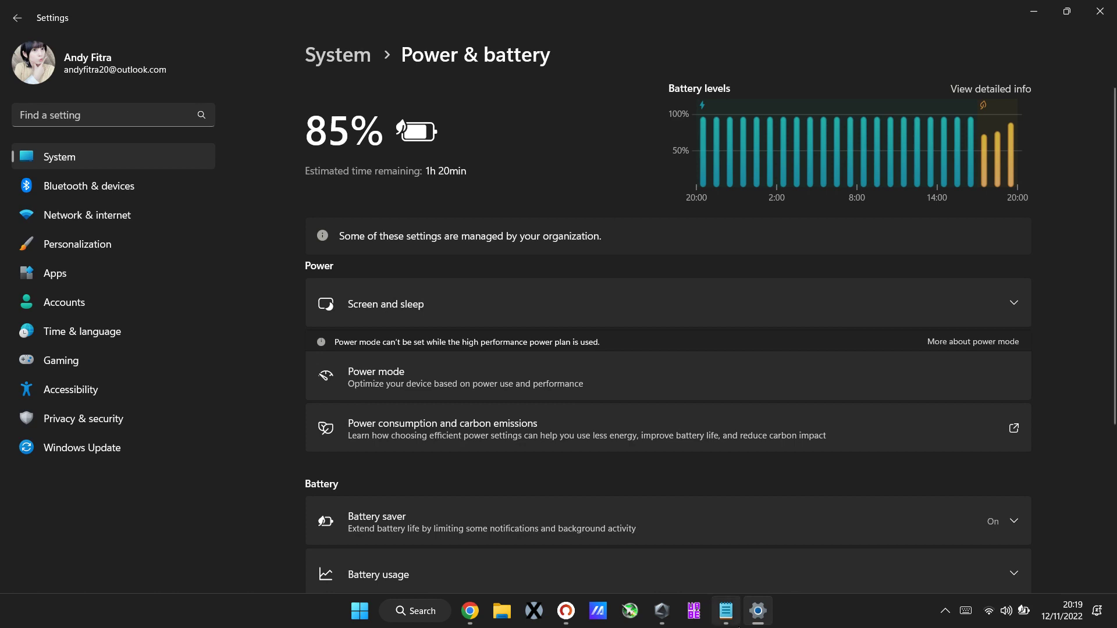
Move the note clear of the estimated battery time, replace its text with "waiting still Calculate for estimated", and return to the battery settings
left_click(726, 611)
left_click_drag(696, 131, 782, 131)
key("ctrl+a")
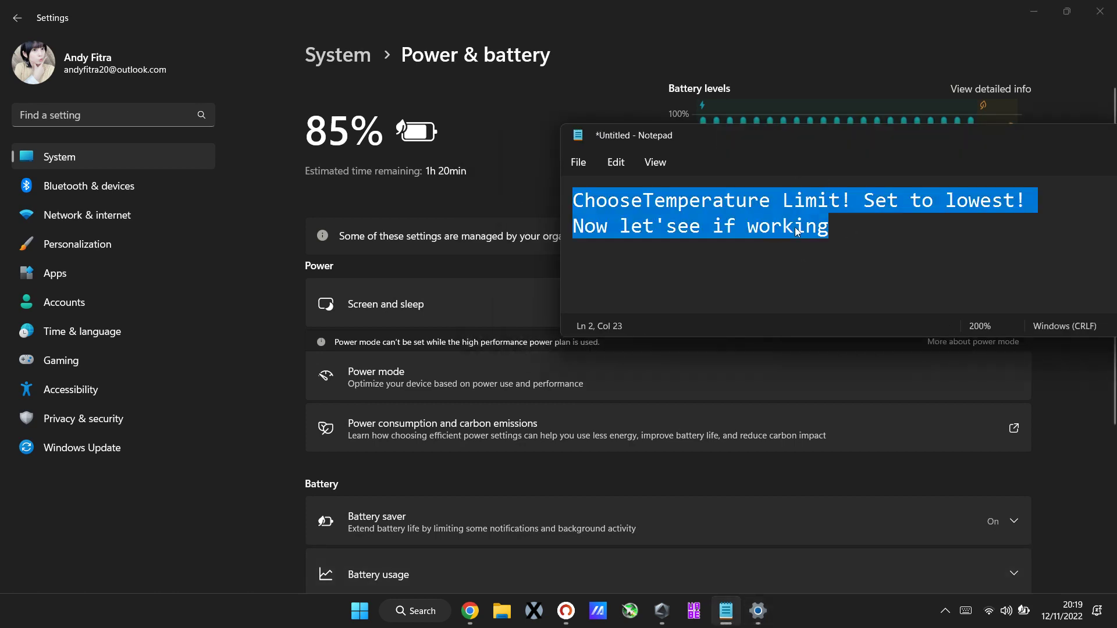
type("waiting")
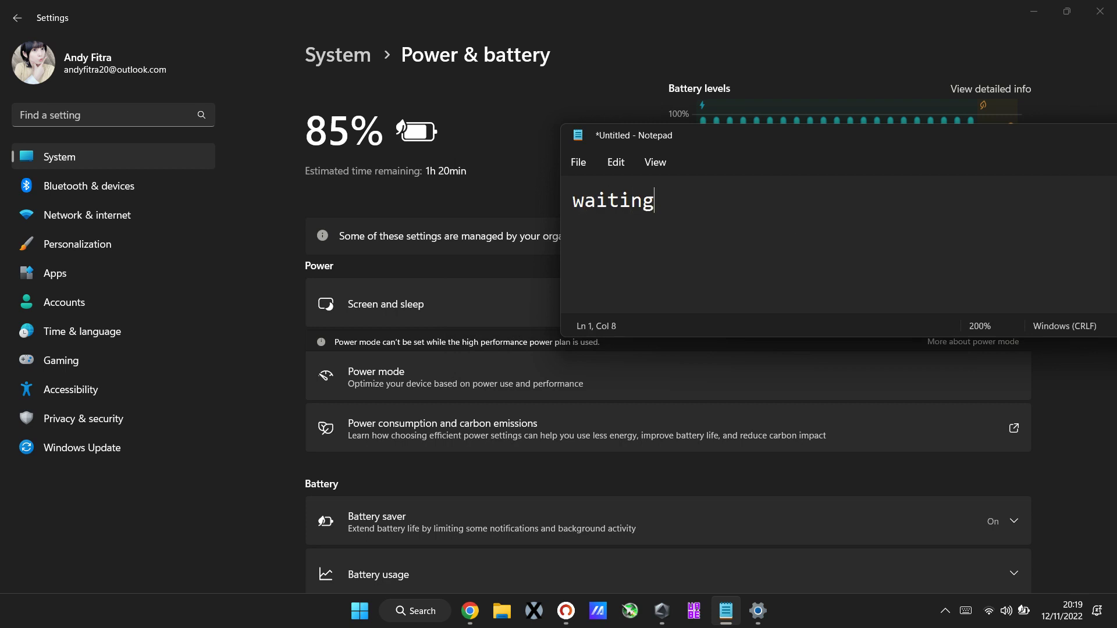
type(" still Calculate")
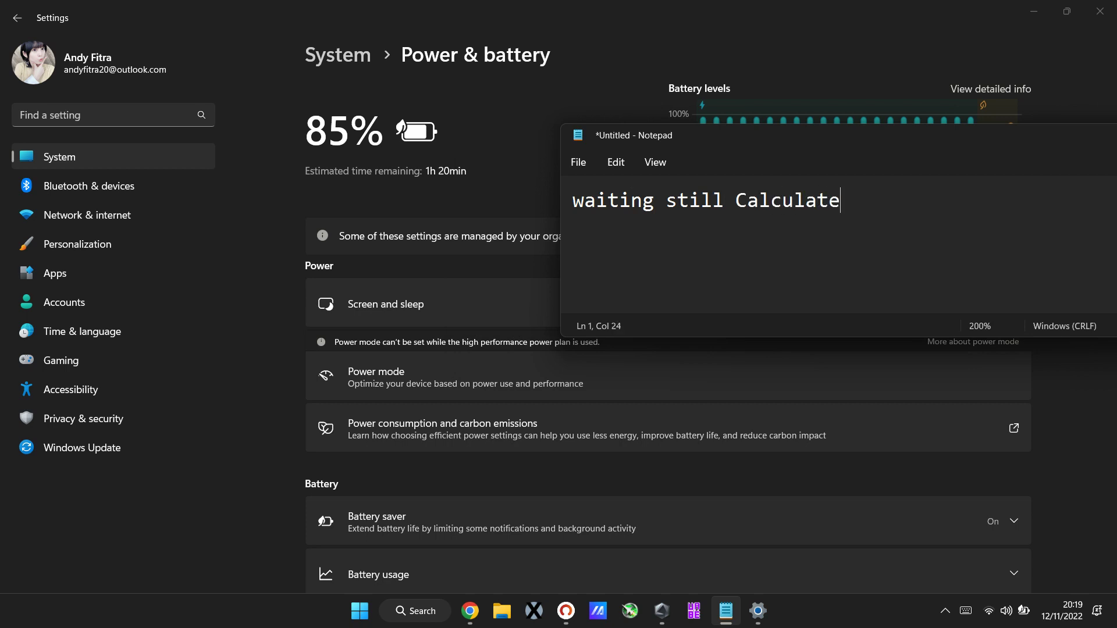
type(" for estimat")
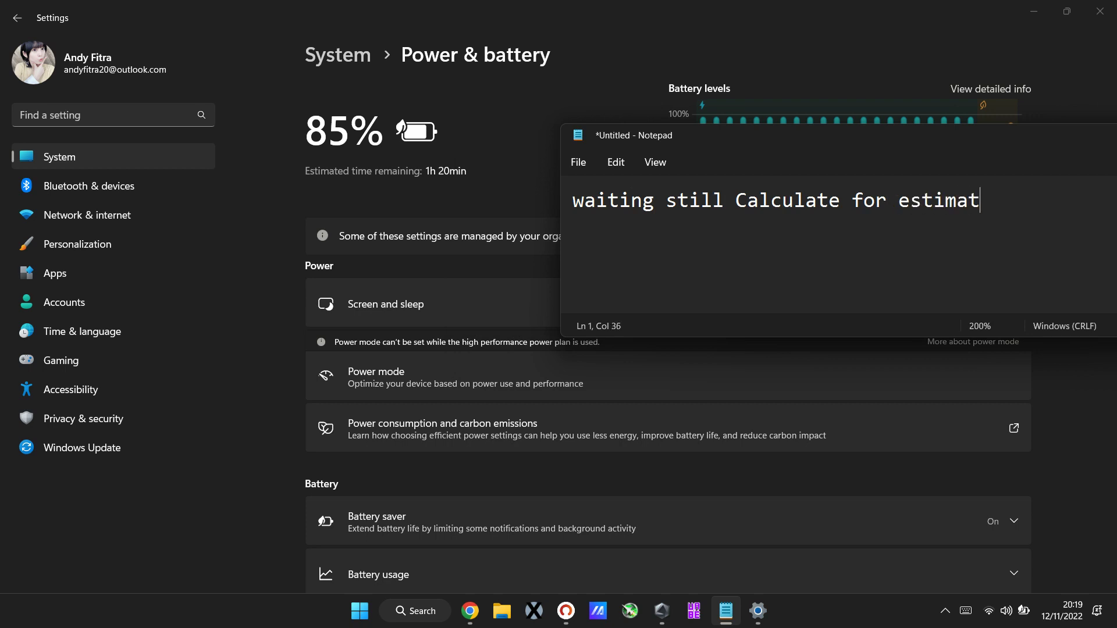
type("ed")
left_click(521, 181)
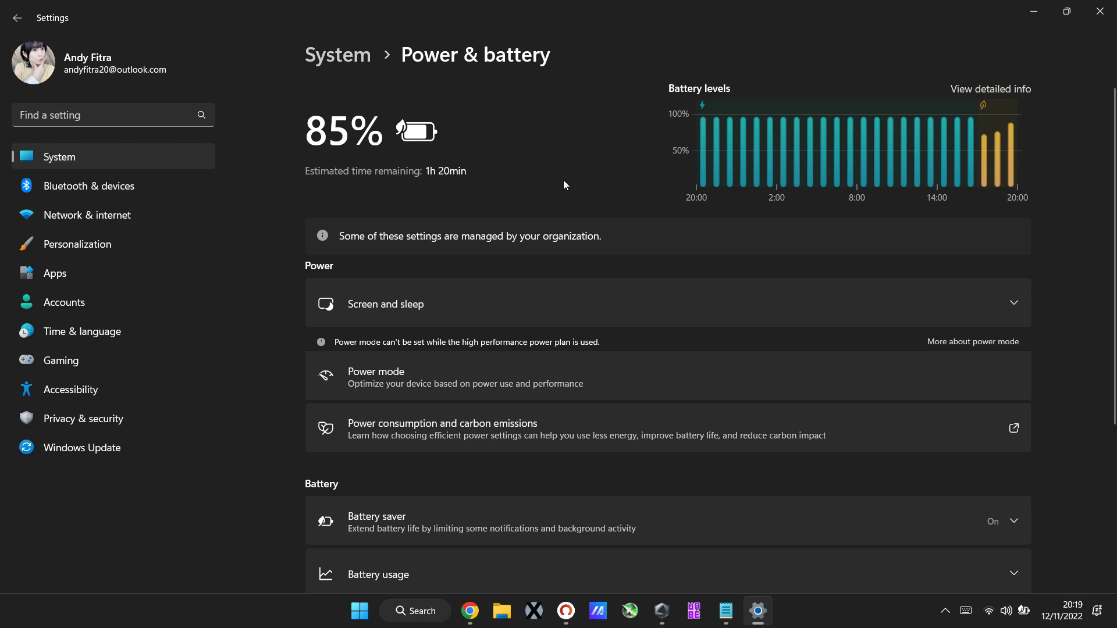
left_click(944, 605)
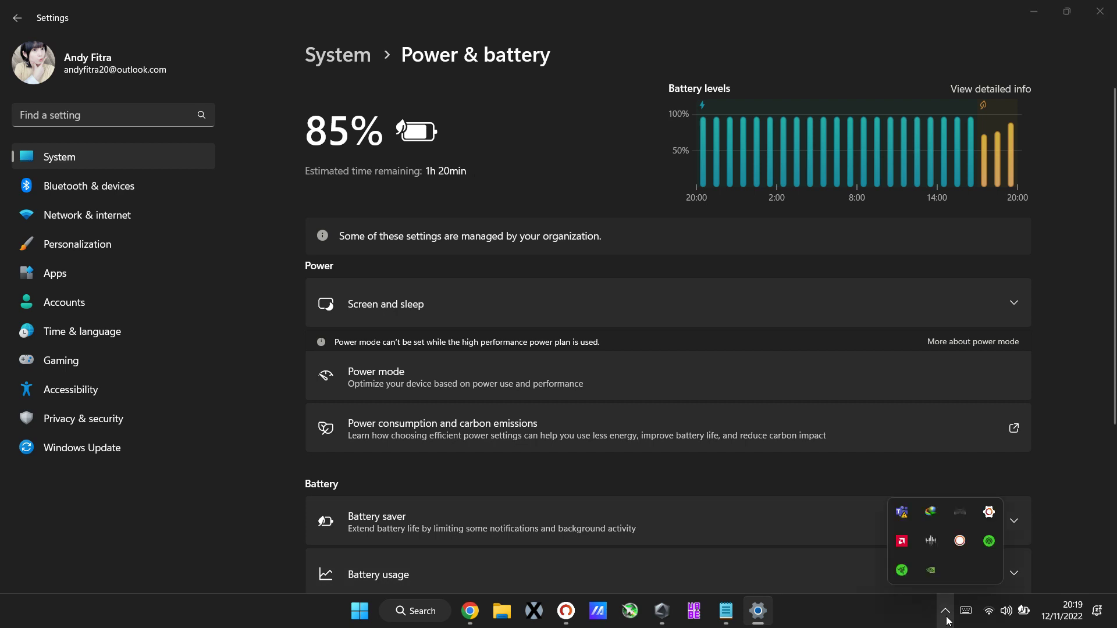
right_click(959, 545)
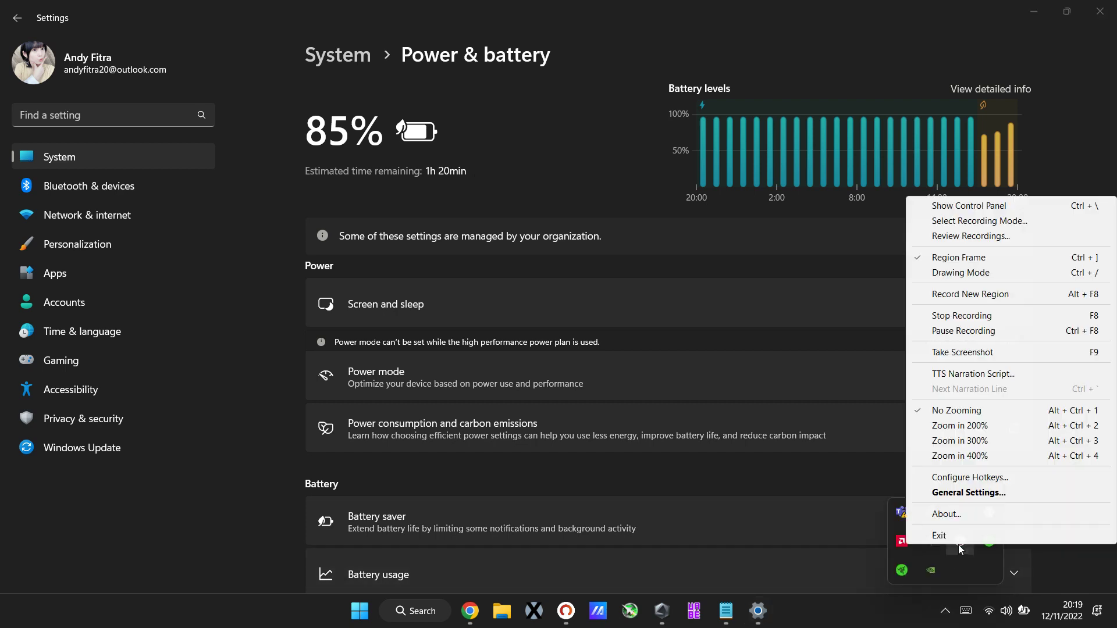
key("Escape")
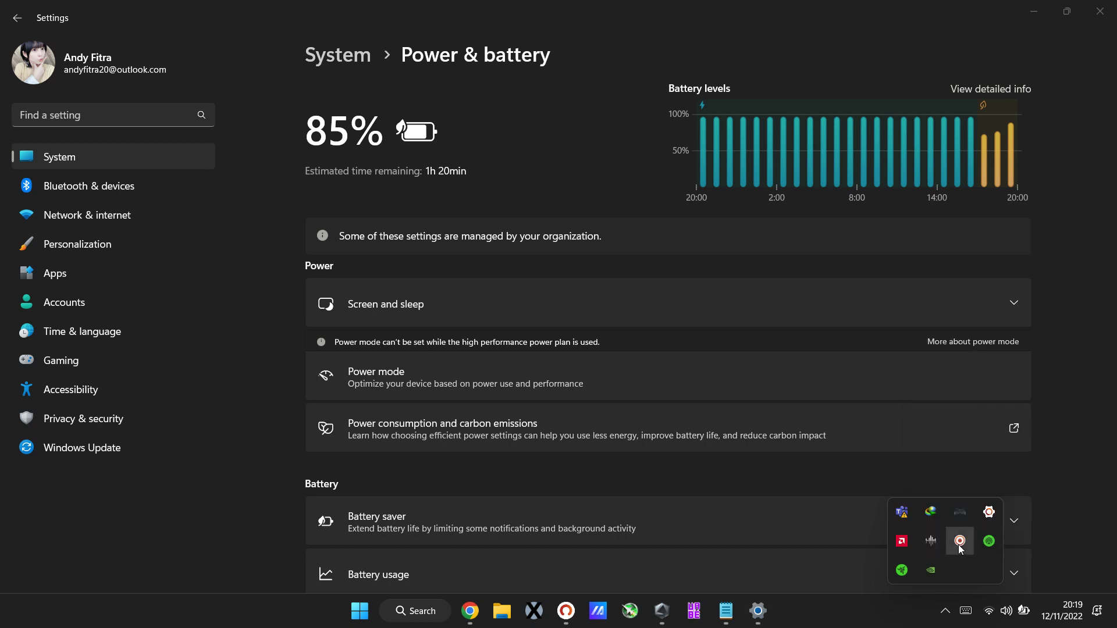
right_click(959, 546)
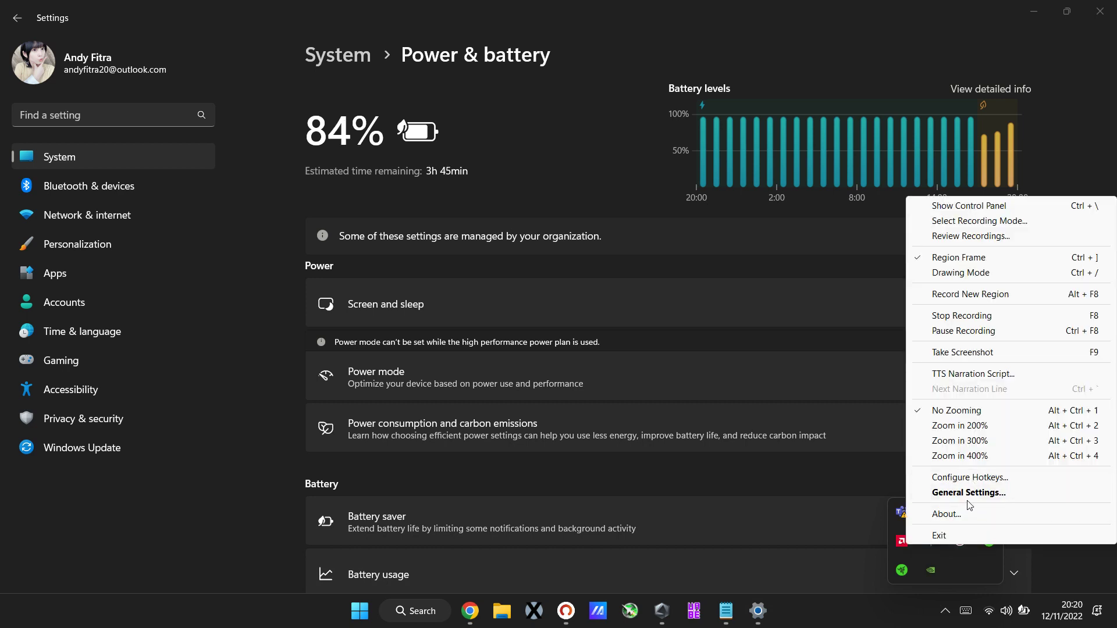
left_click(611, 164)
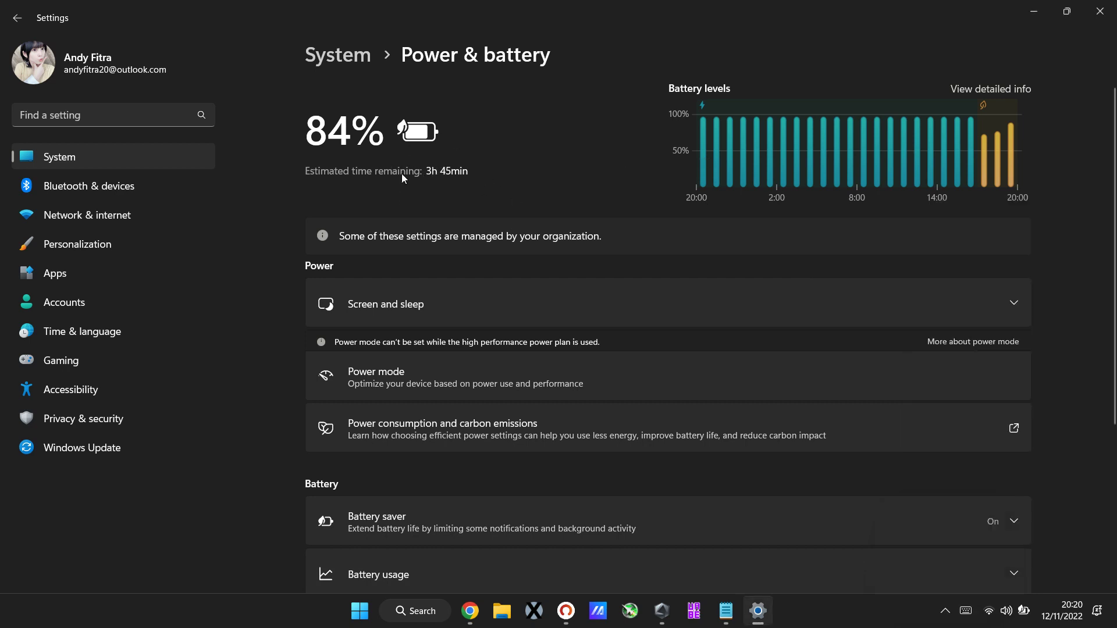
Replace the note's text with "It' works Now You can have more time for doing your work on microsoft word example" and move the note into full view
left_click(727, 612)
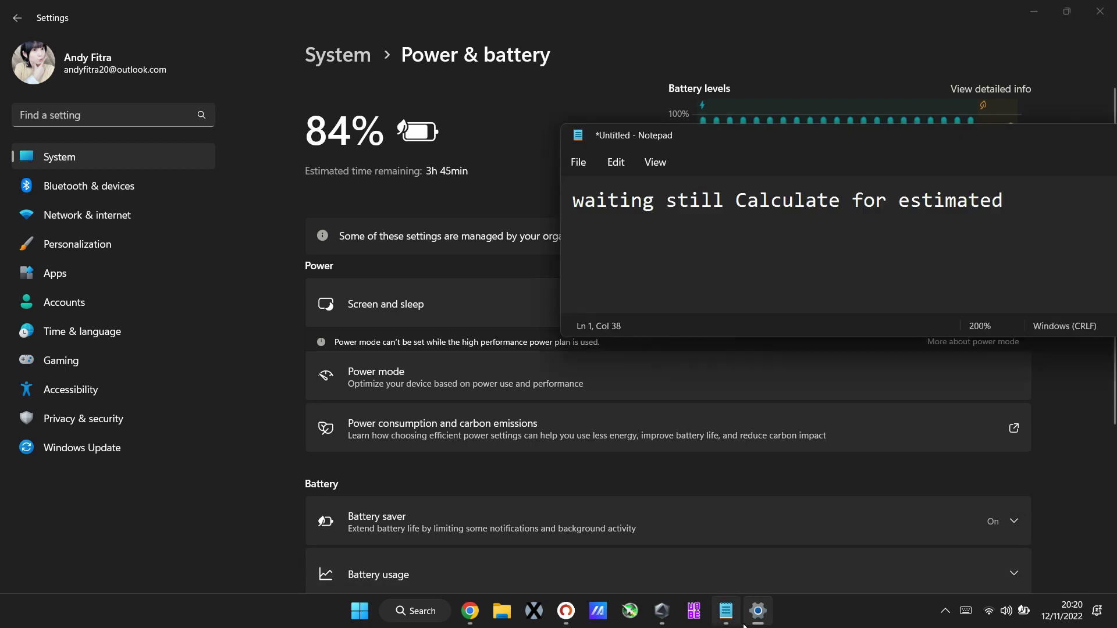
left_click_drag(1003, 200, 462, 198)
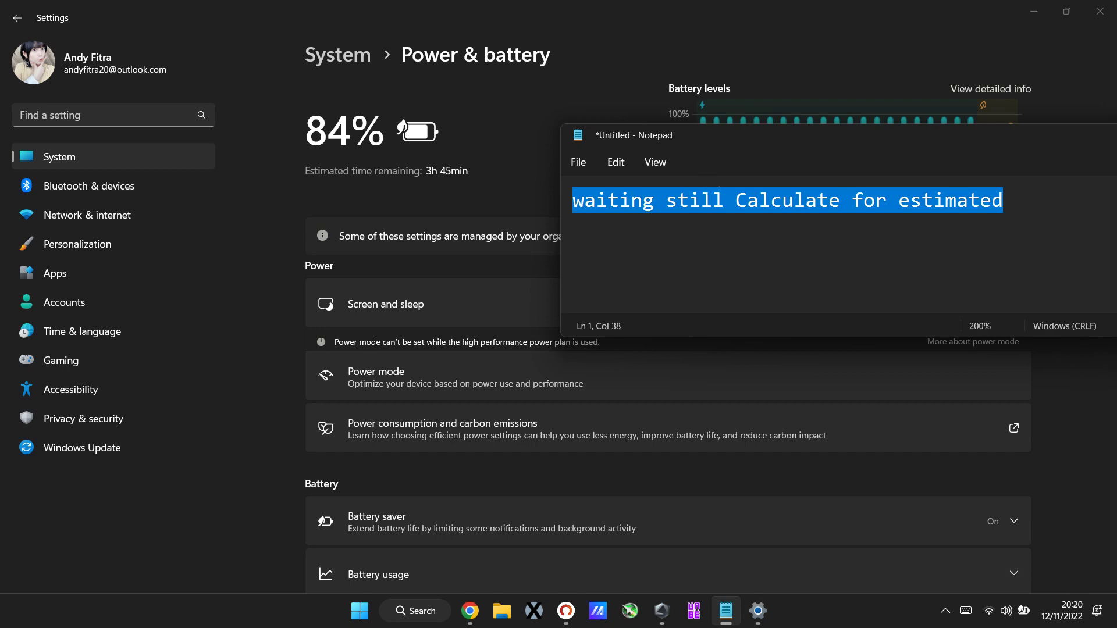
type("It' works")
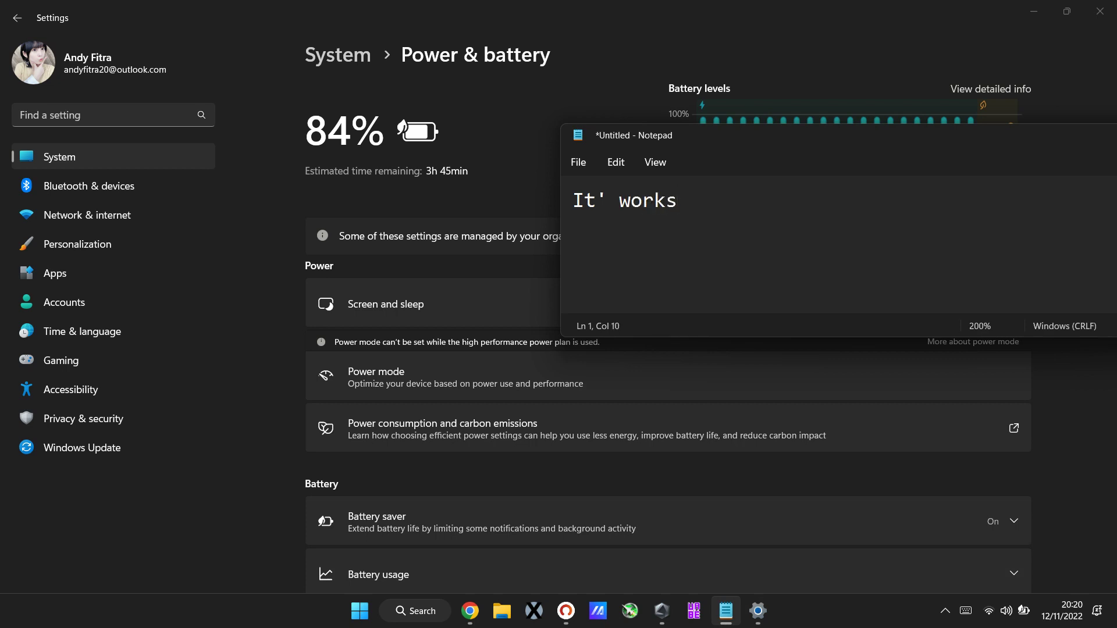
type(" Now You can have more")
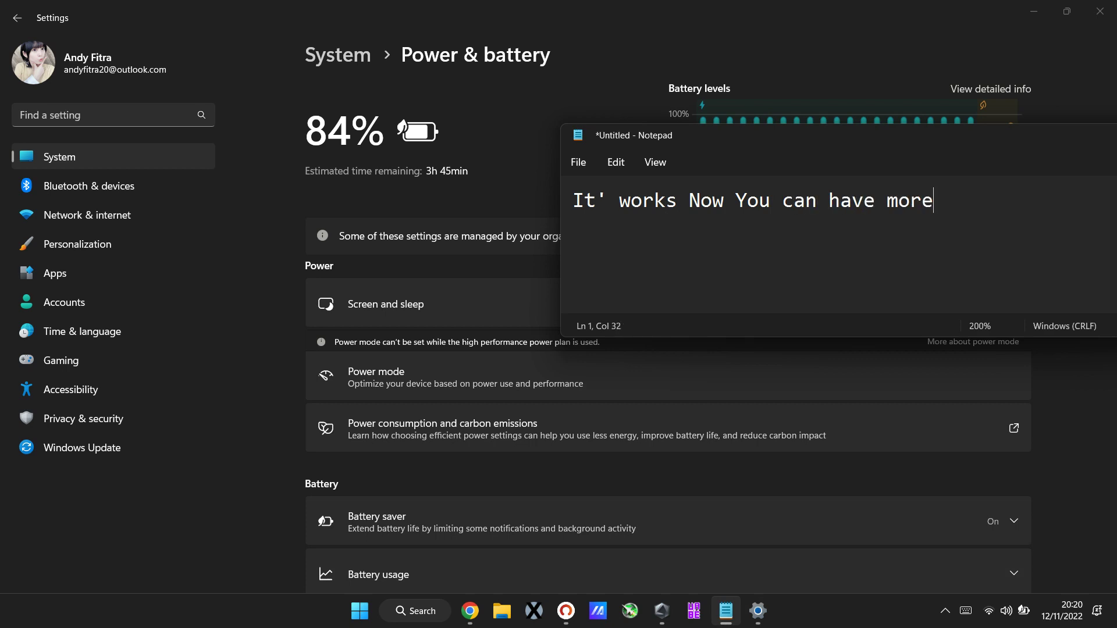
type(" time for doing some")
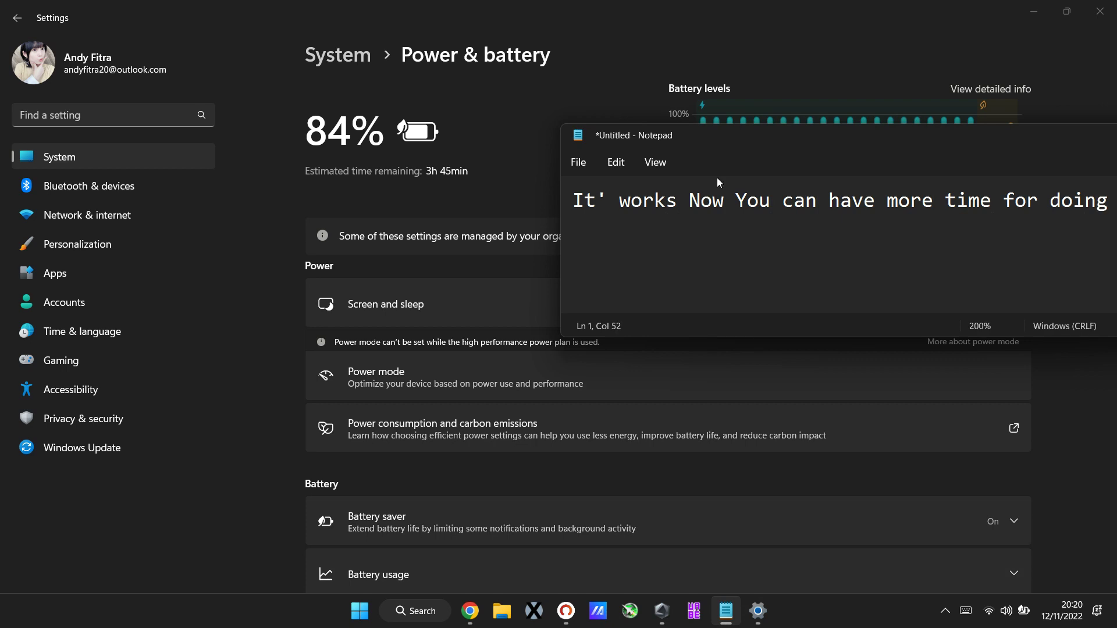
left_click_drag(714, 131, 472, 188)
type("work")
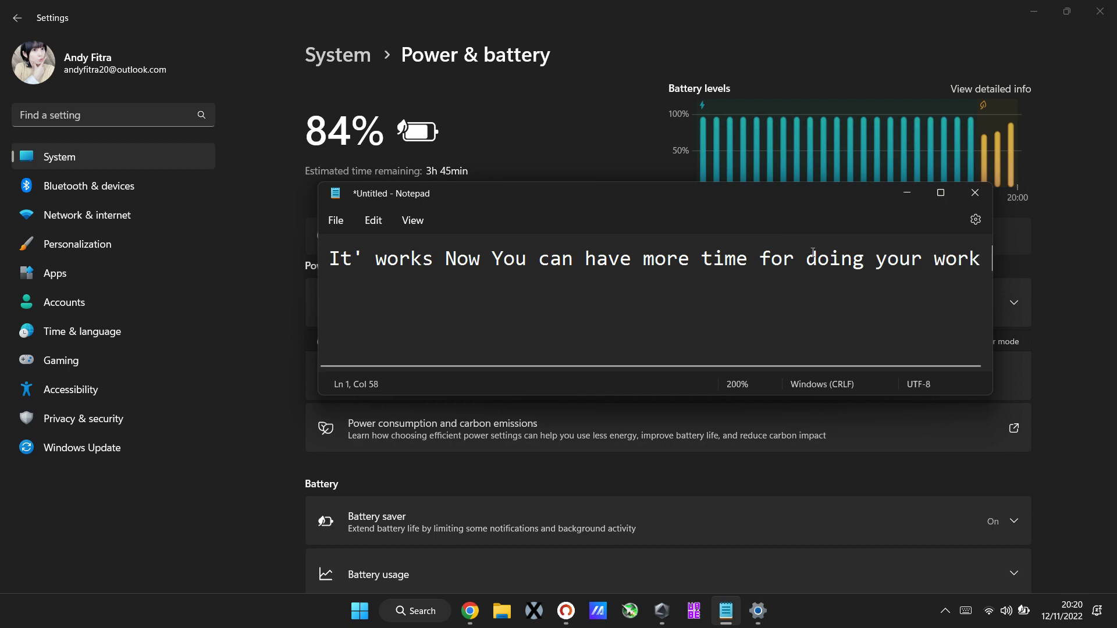
type(" on")
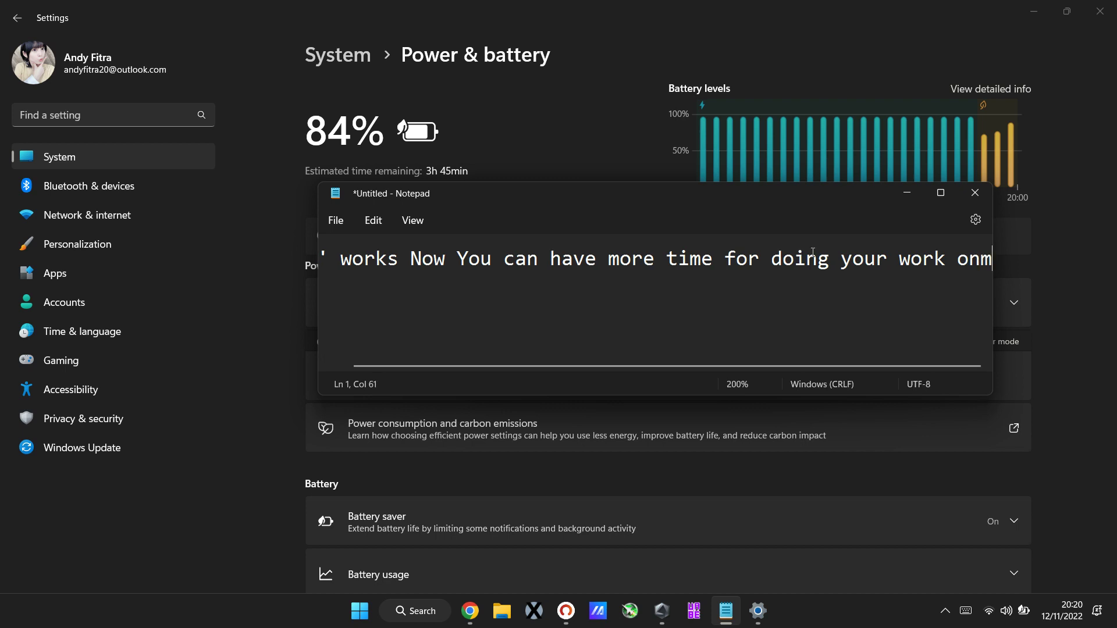
type(" micro")
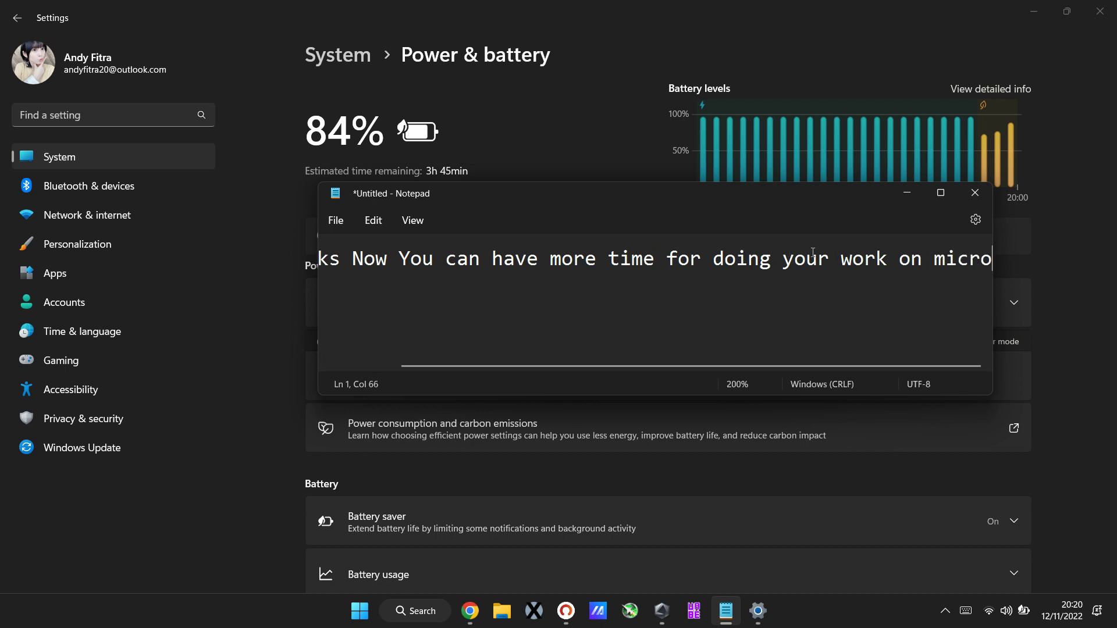
type("soft wor")
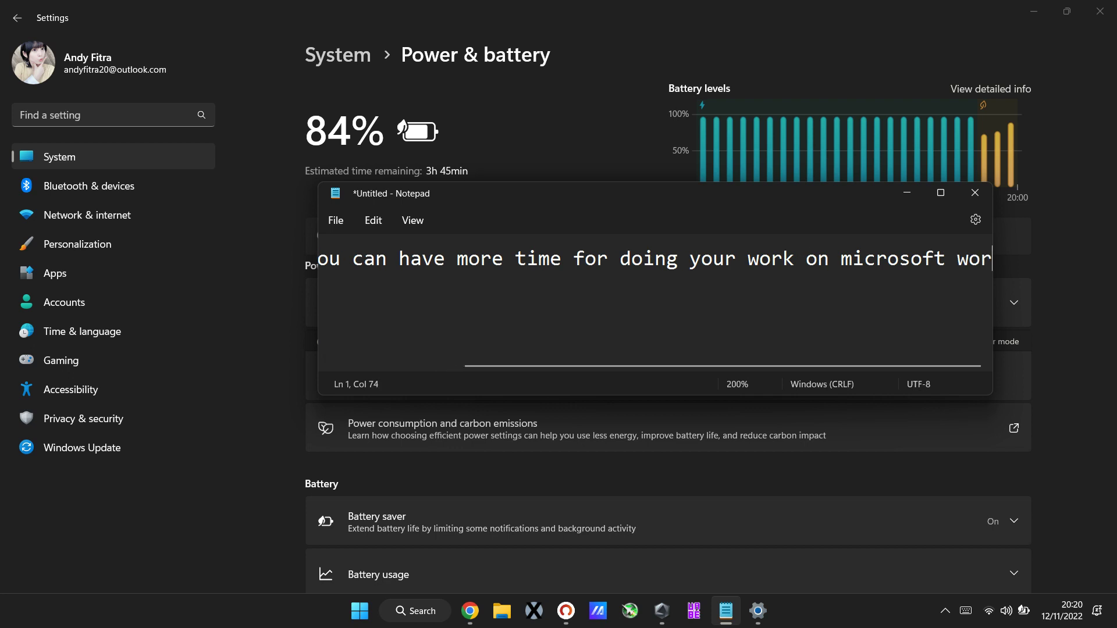
type("d example")
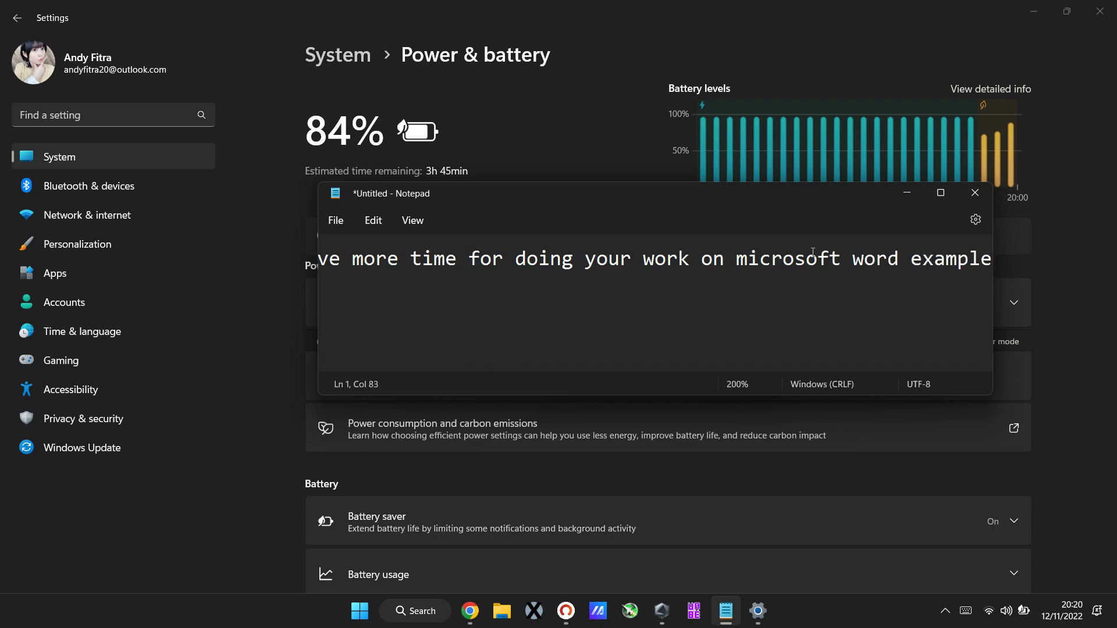
Replace the note's text with "If you want to play game choose plugged do not use batery"
key("ctrl+a")
key("BackSpace")
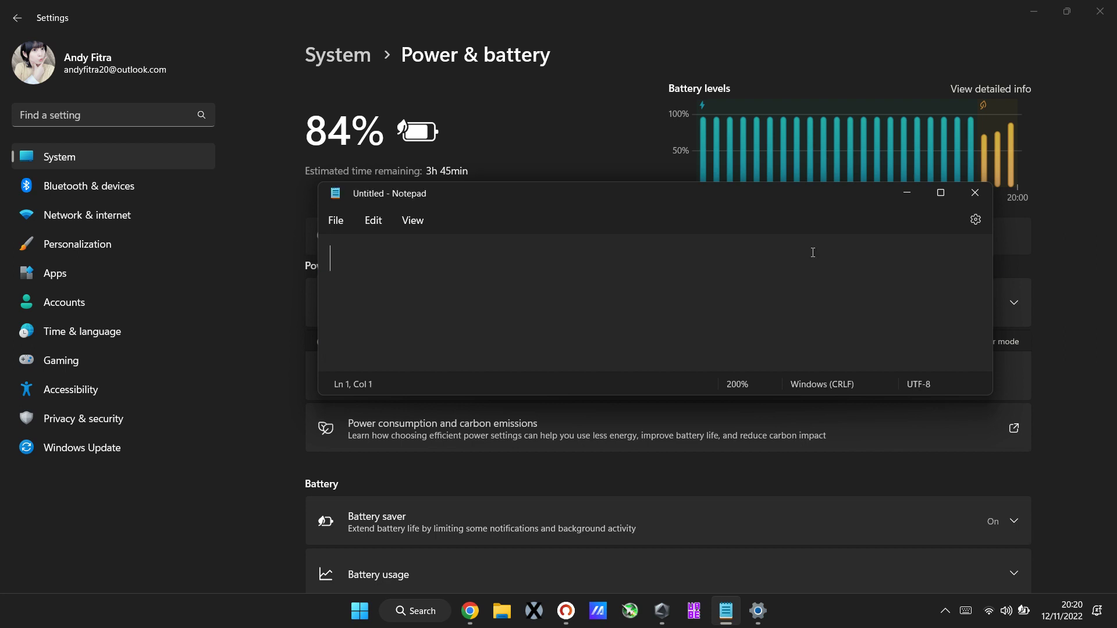
type("If yo")
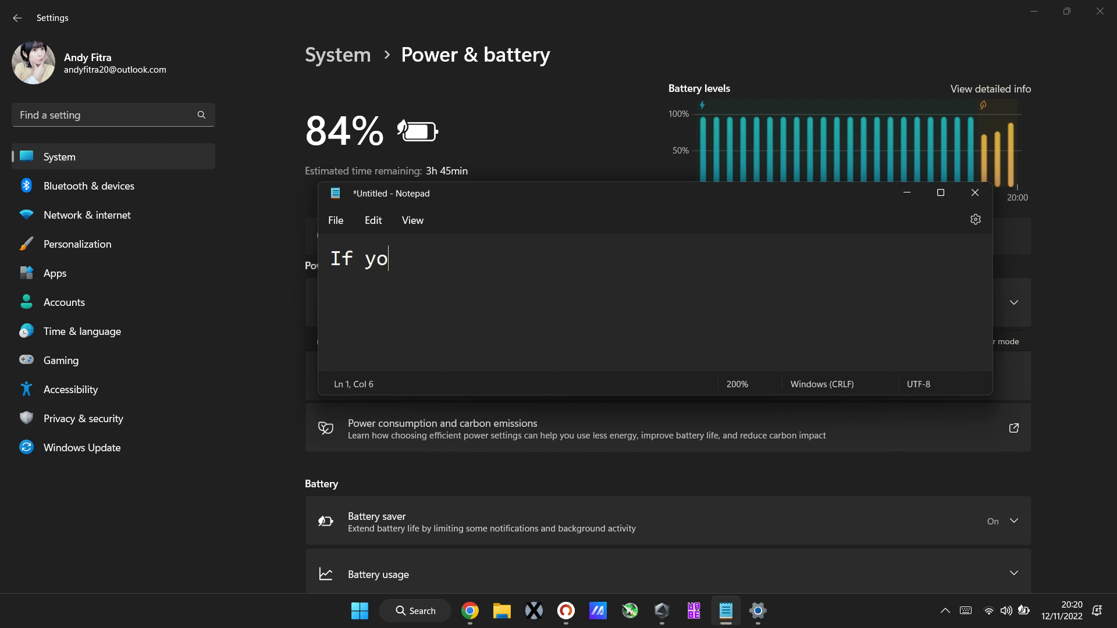
type("u want to p")
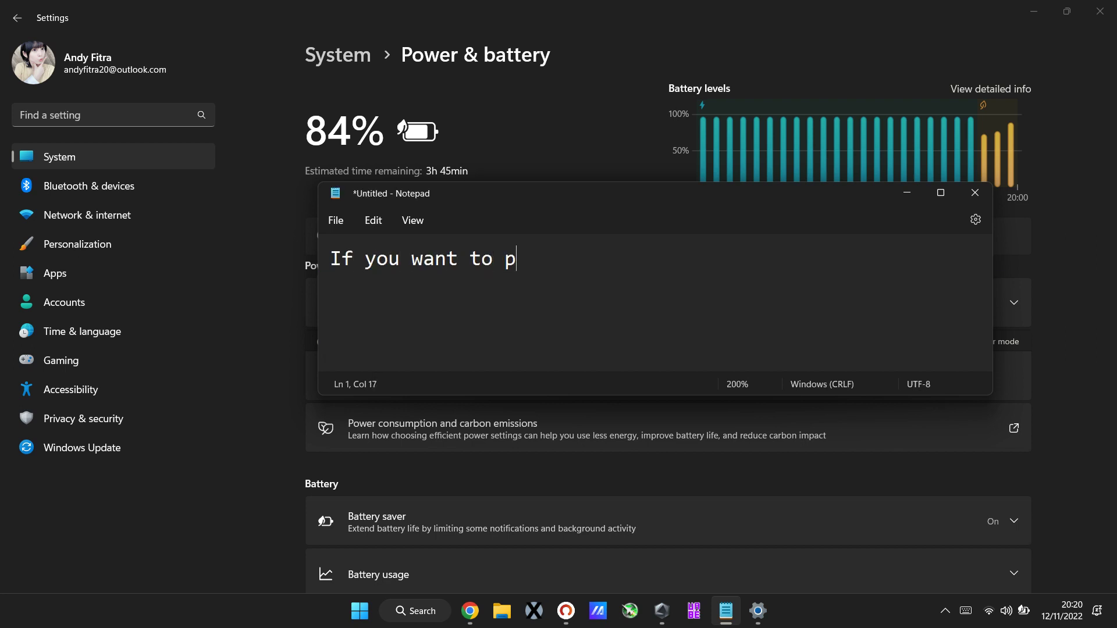
type("lay game")
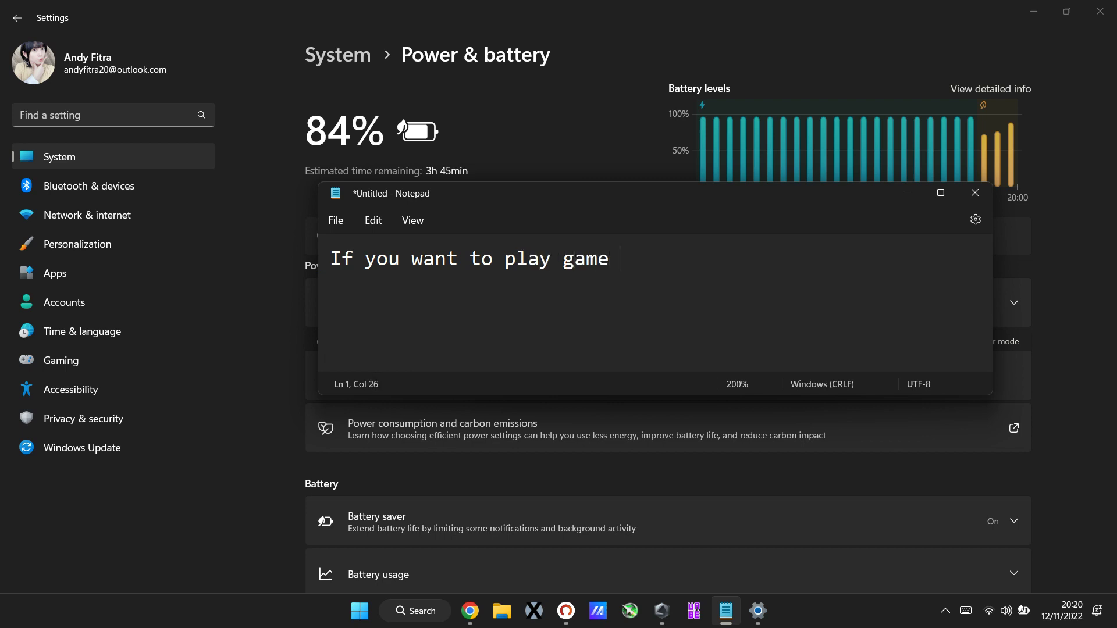
type(" the bat")
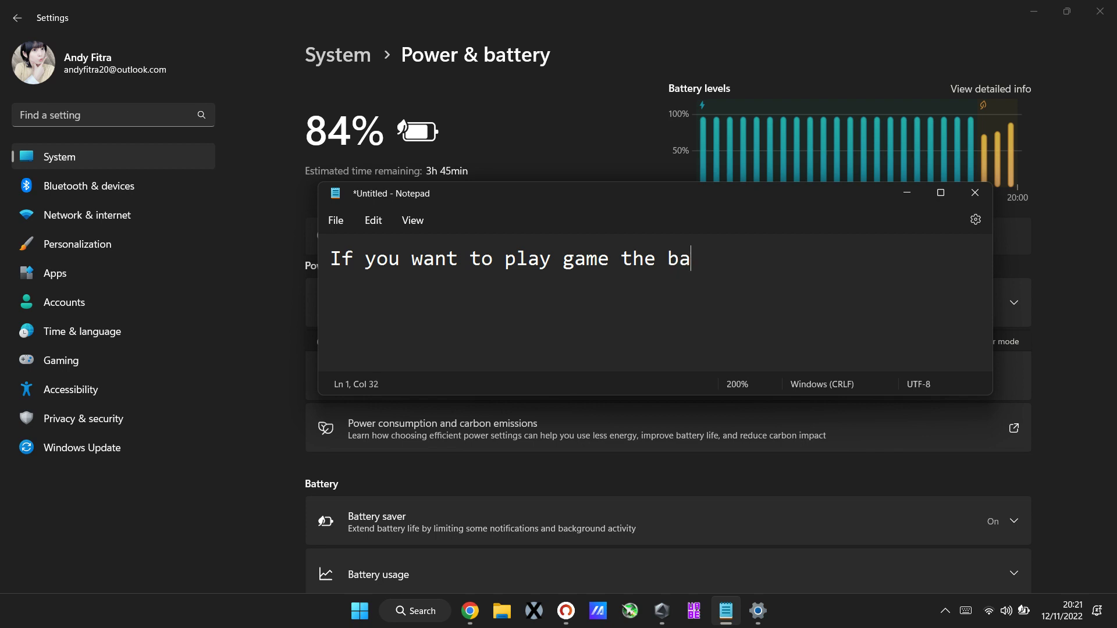
key("BackSpace")
key("BackSpace")
key("BackSpace")
key("BackSpace")
key("BackSpace")
key("BackSpace")
key("BackSpace")
type("choose plu")
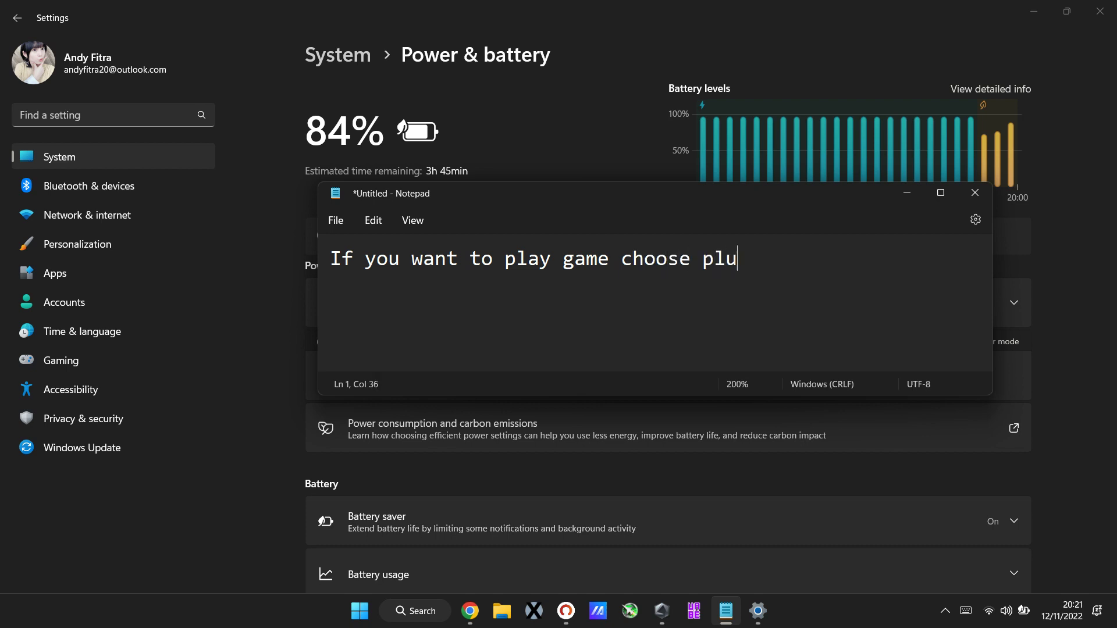
type("gged do n")
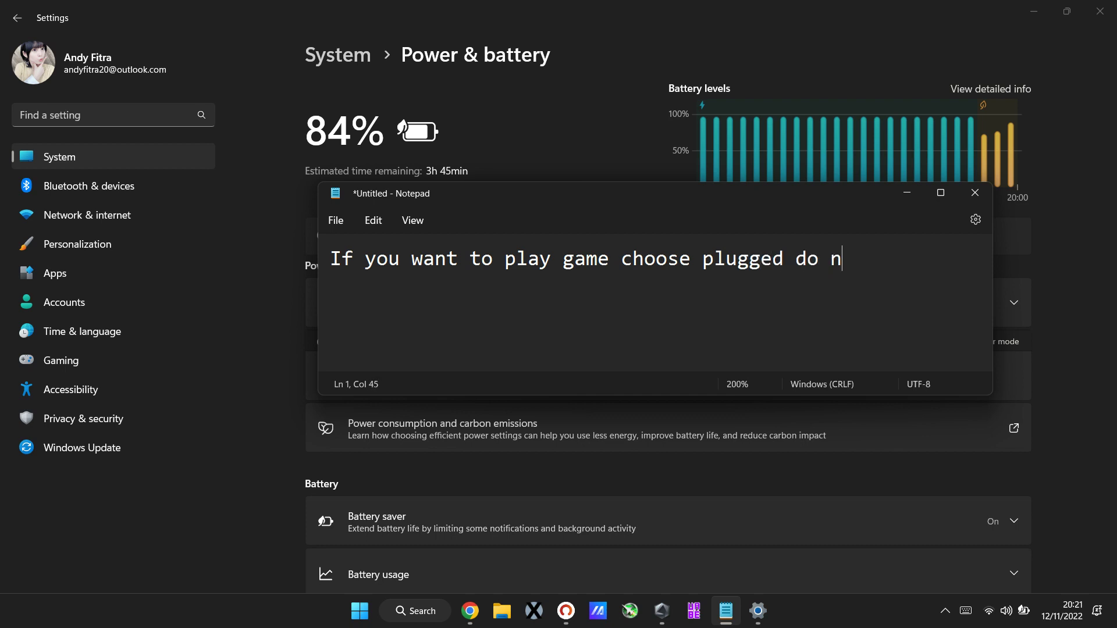
type("ot use bater")
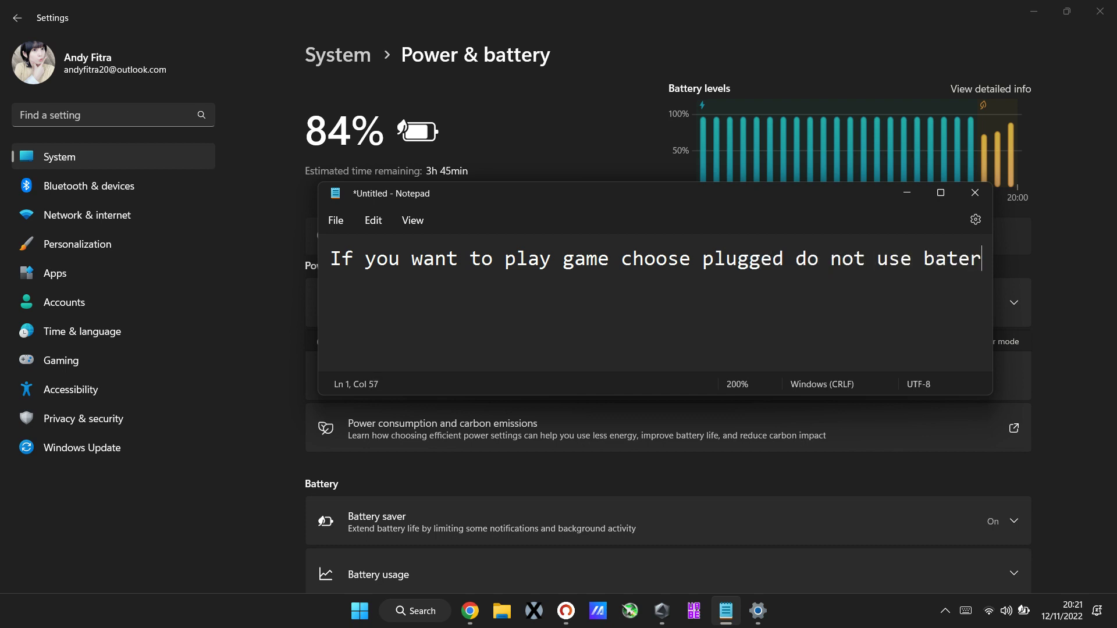
type("y")
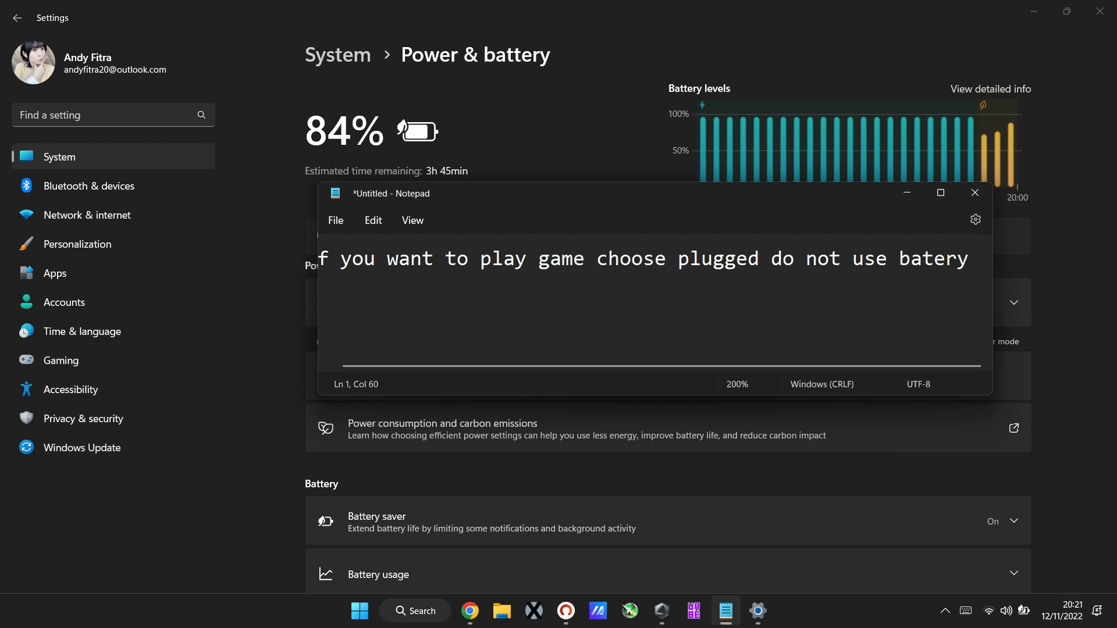
Continue the note's line about playing games with "it will drain so hard for laptop"
type(" it will d")
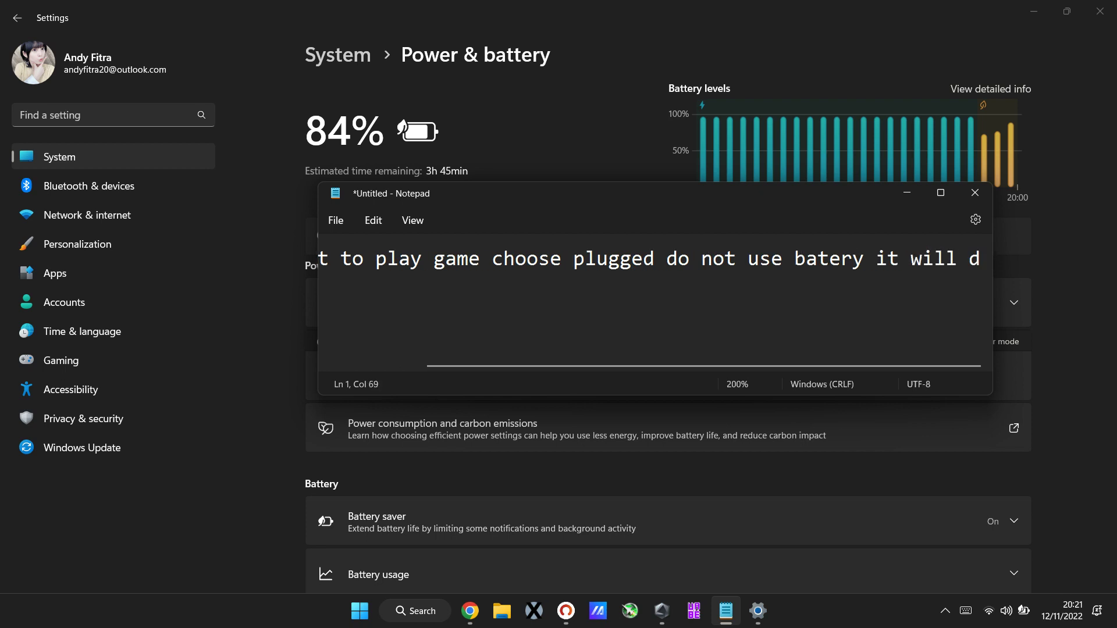
type("rain")
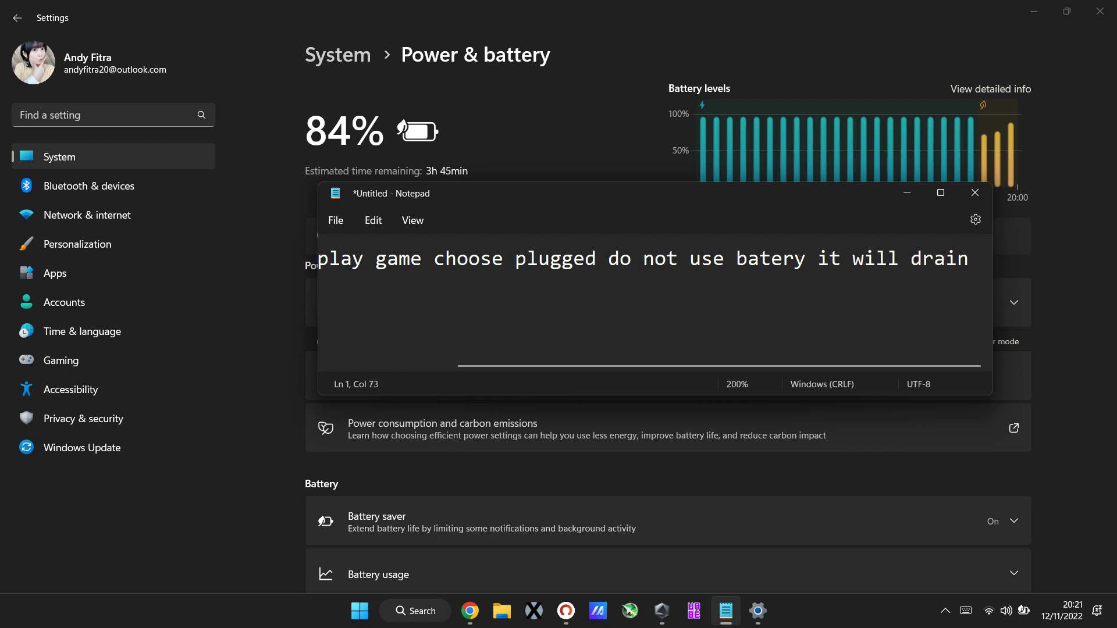
type(" so hard for la")
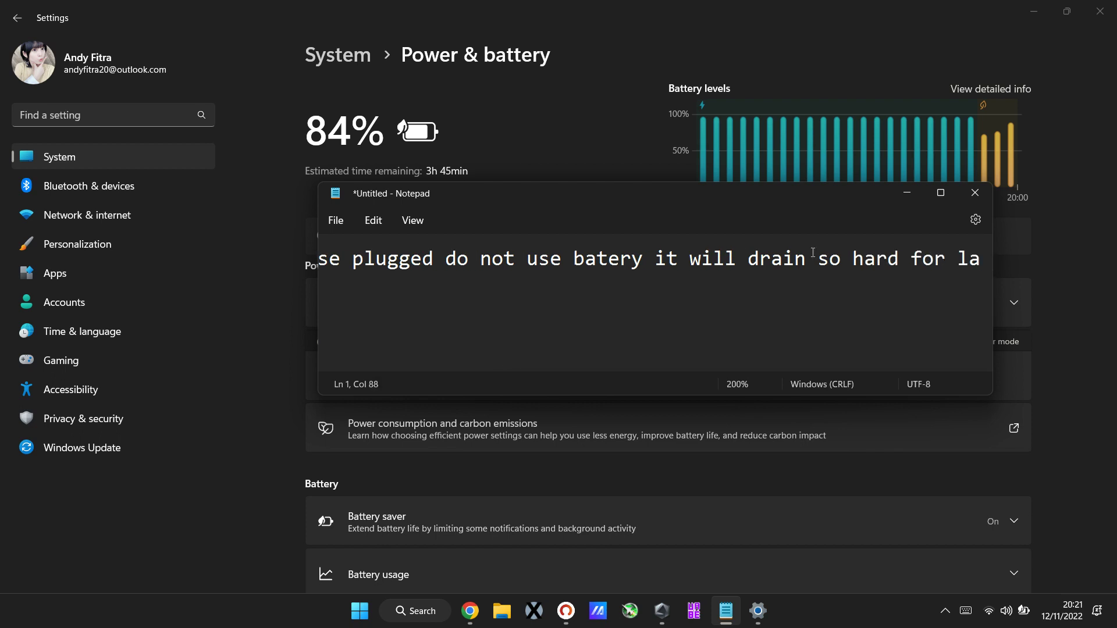
type("ptop")
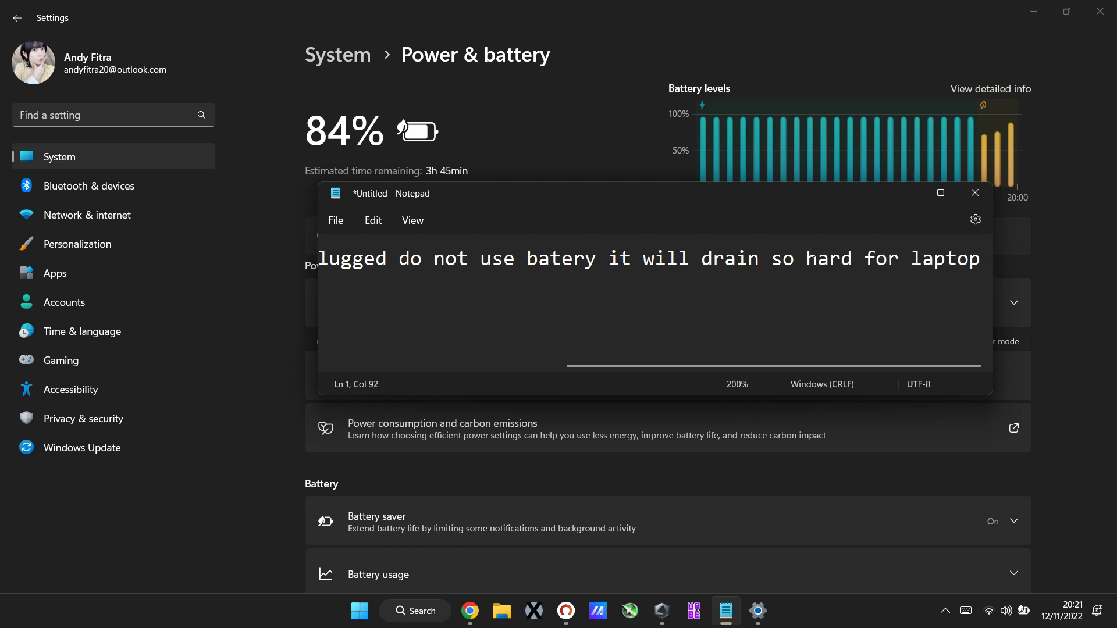
Replace the note's text with "That's it for tutorial batery saver 100% work :)"
key("ctrl+a")
key("BackSpace")
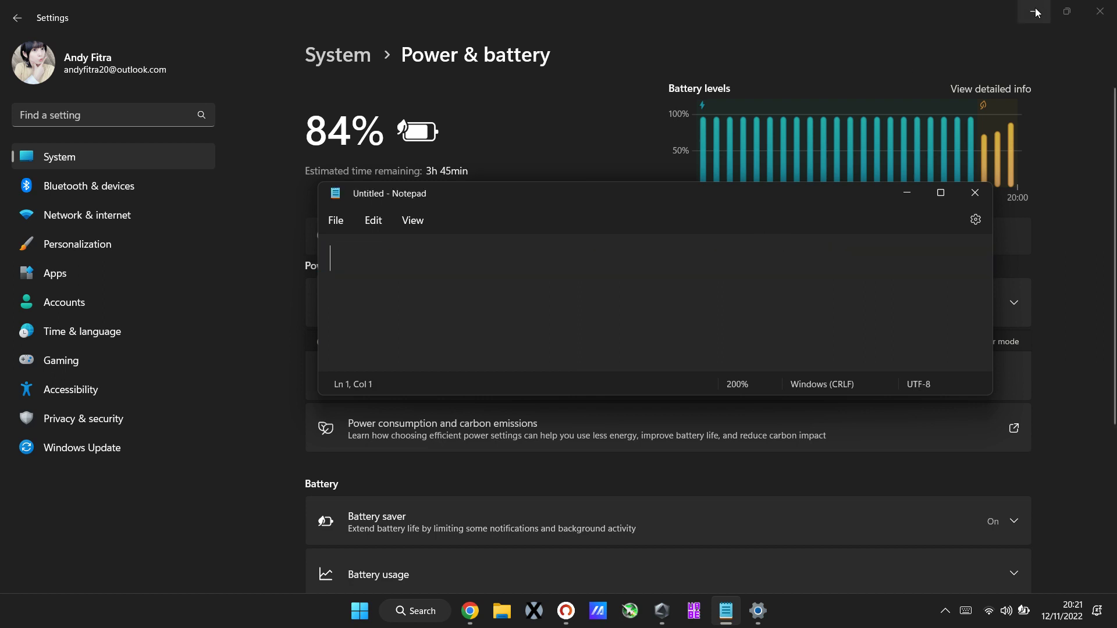
type("Th")
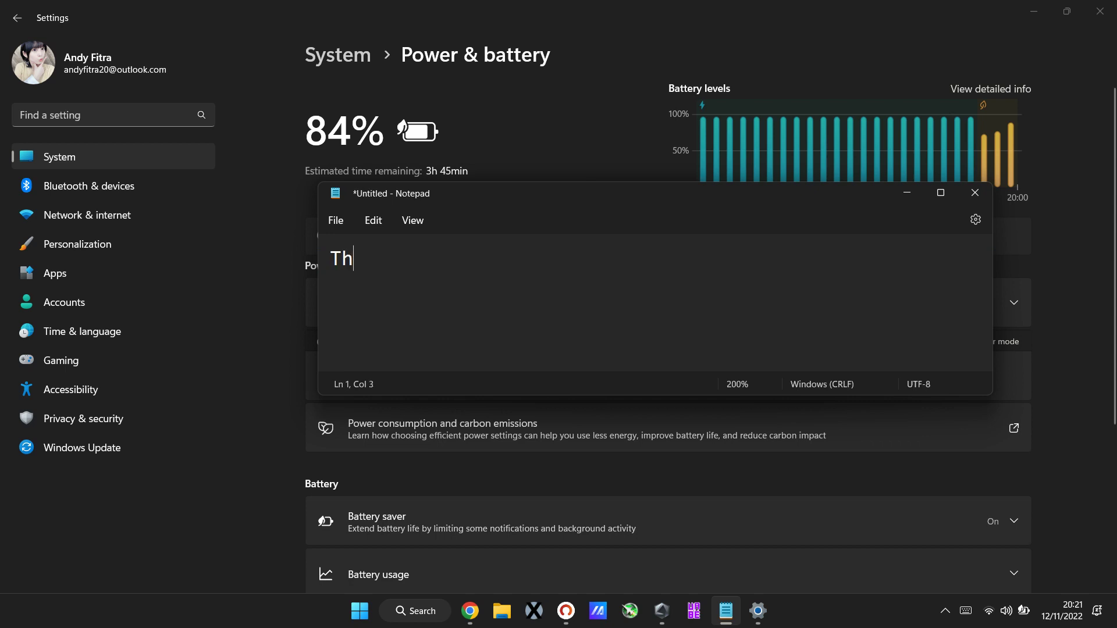
type("at's")
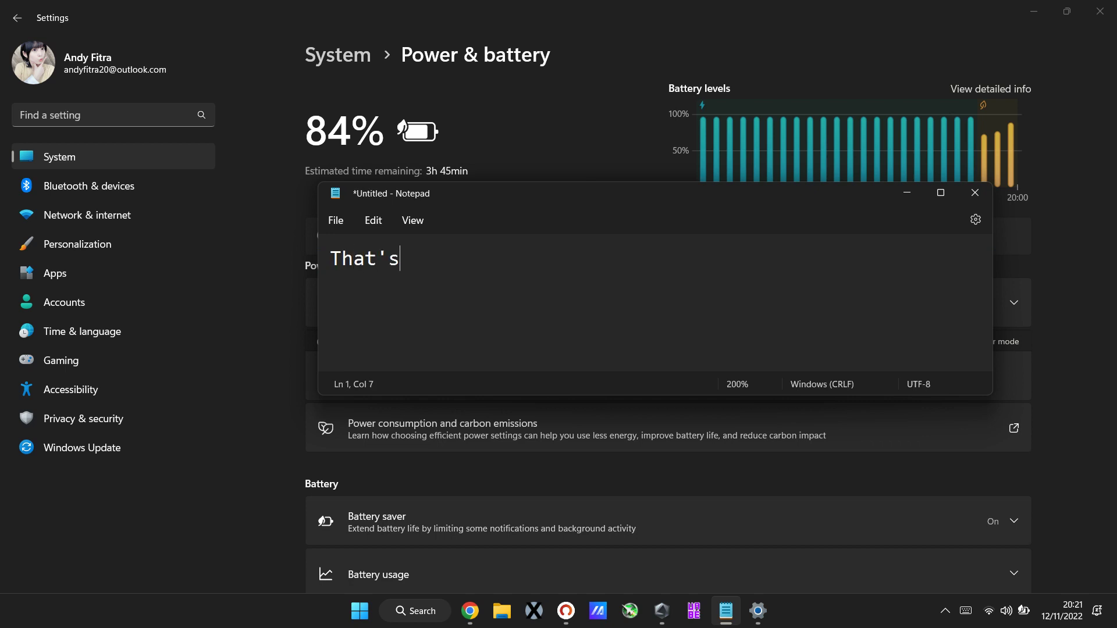
type(" it for tutorial")
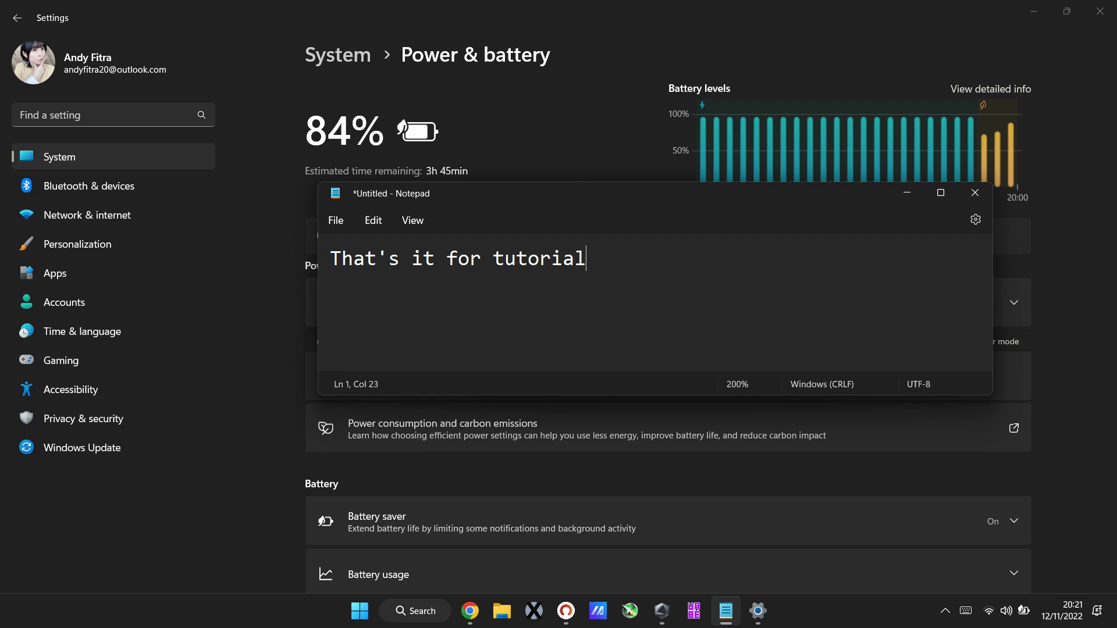
type(" batery saver 100")
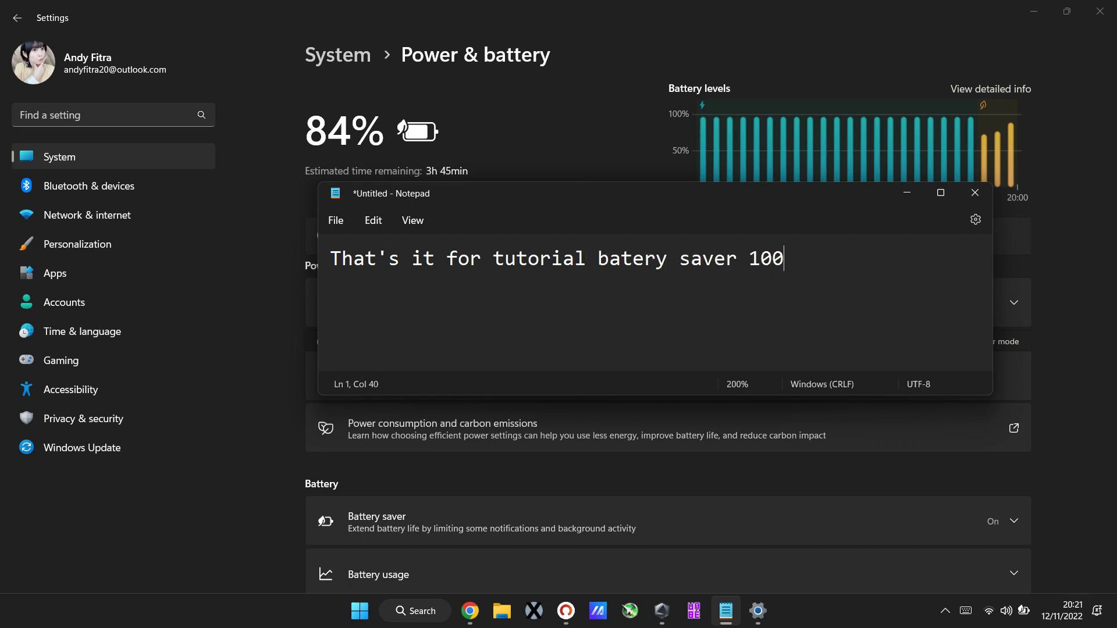
type("% work")
type(":)")
Add below a blank line in the note "Or if you want speed little you can adjust to 55/60 instead on ryzen controller :)"
key("Return")
key("Return")
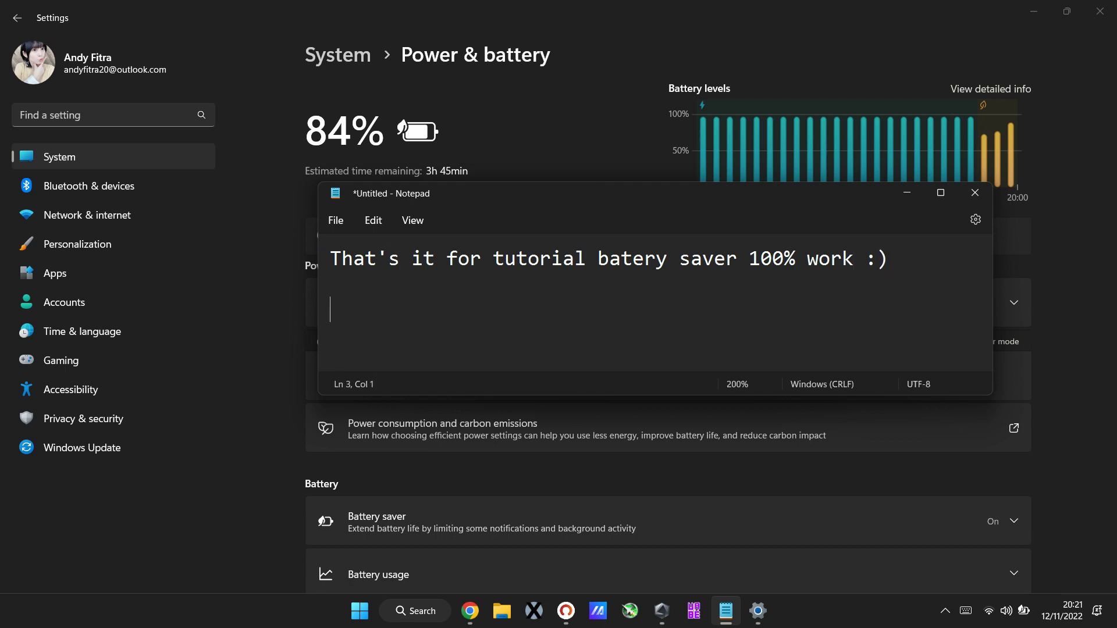
type("|")
key("BackSpace")
type("Or if you wa")
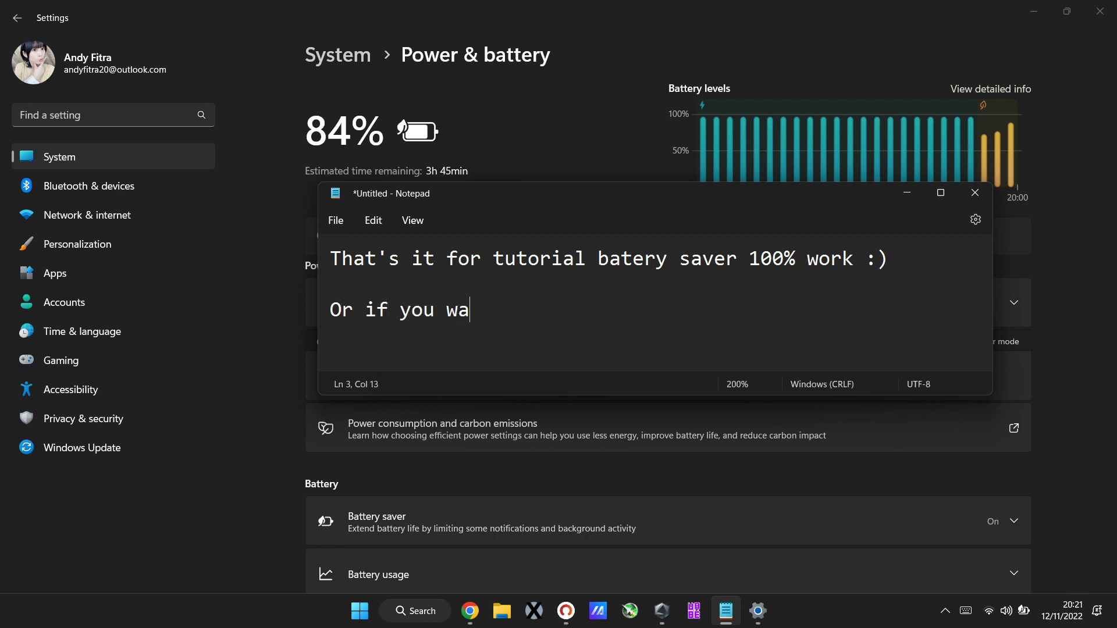
type("nt speed")
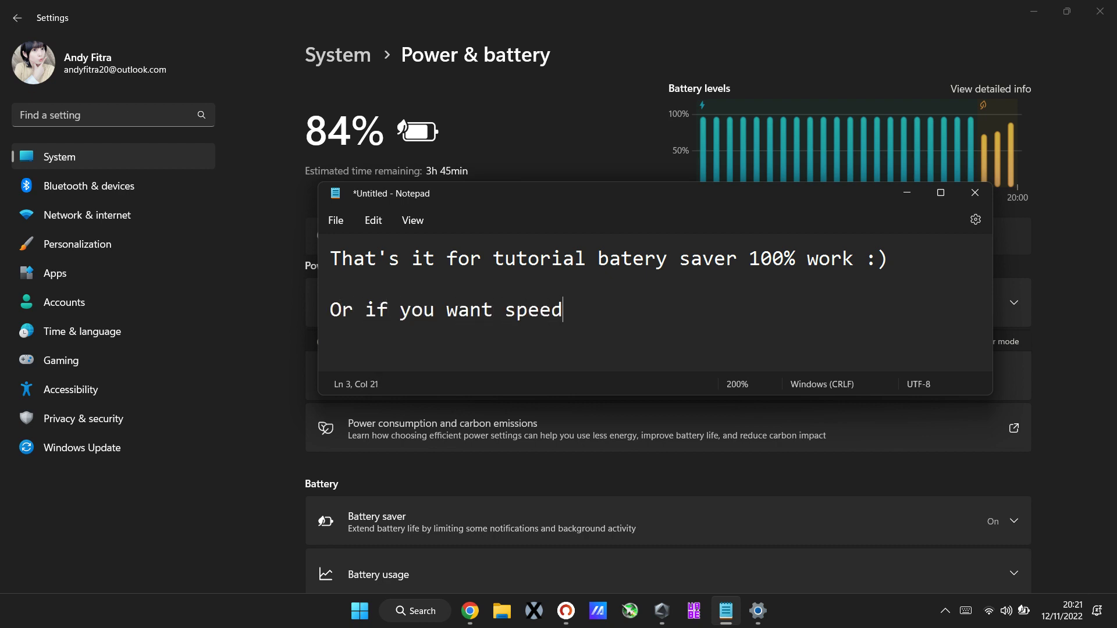
type(" little you c")
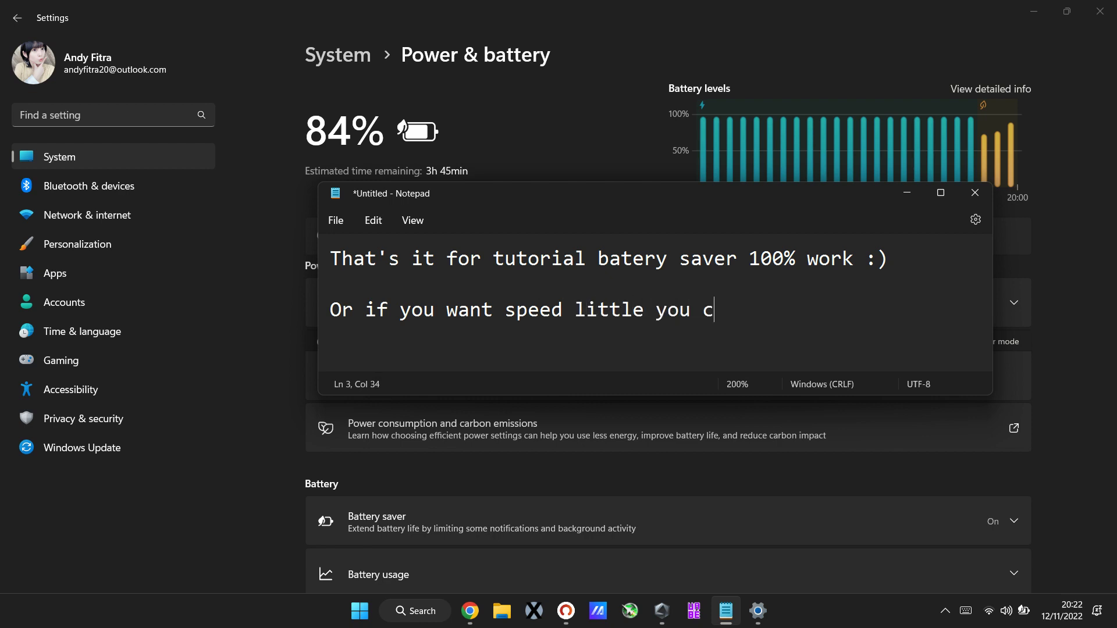
type("an adjust to ")
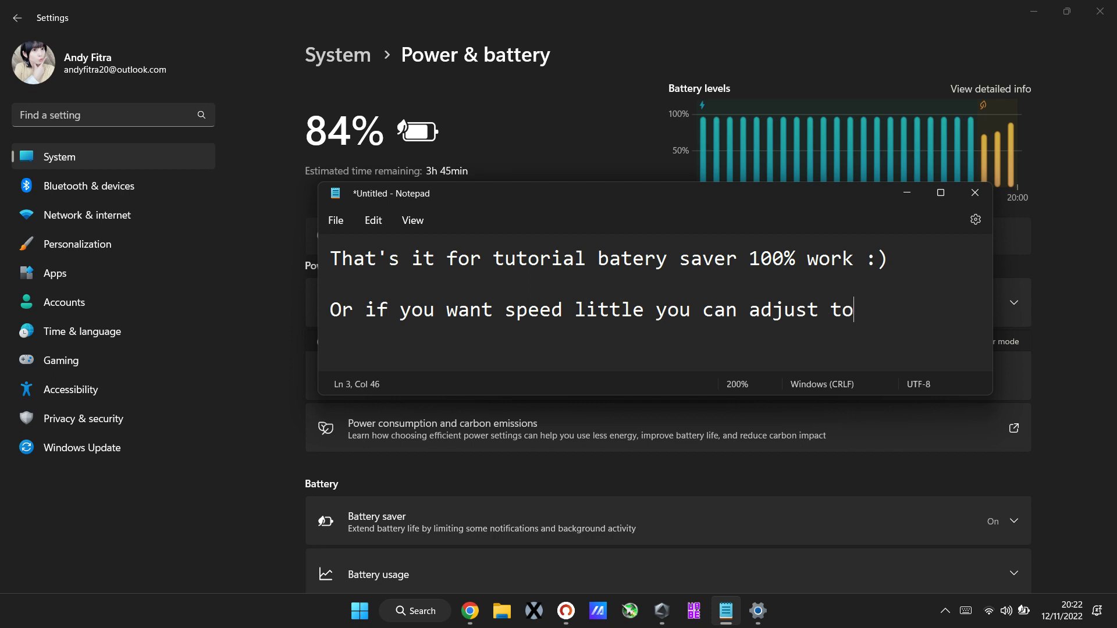
type("55/60 instead on ry")
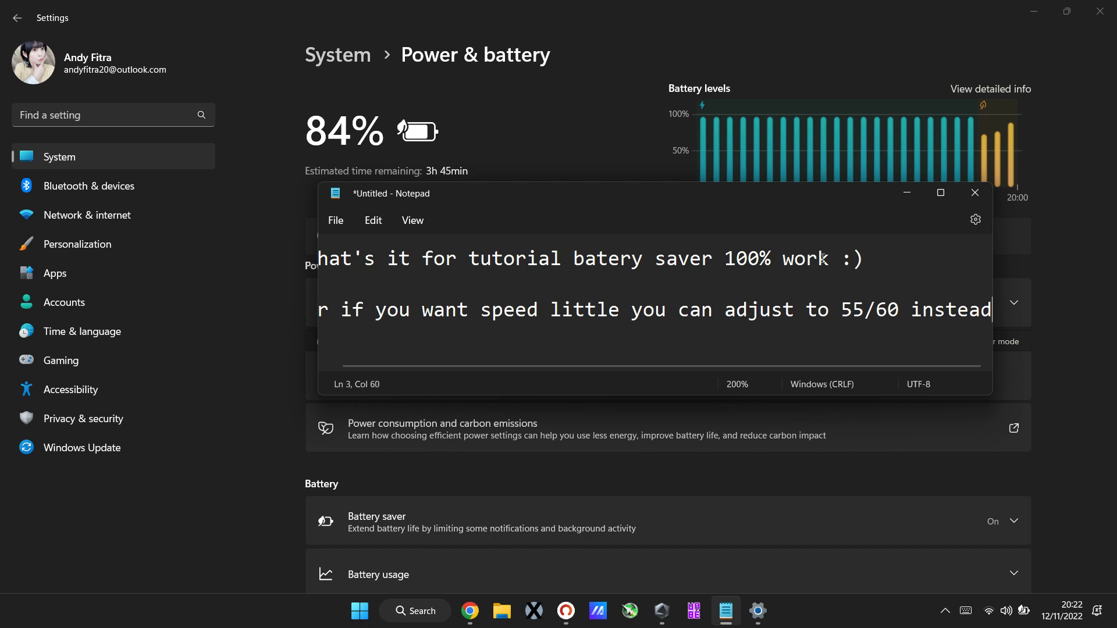
type("zen")
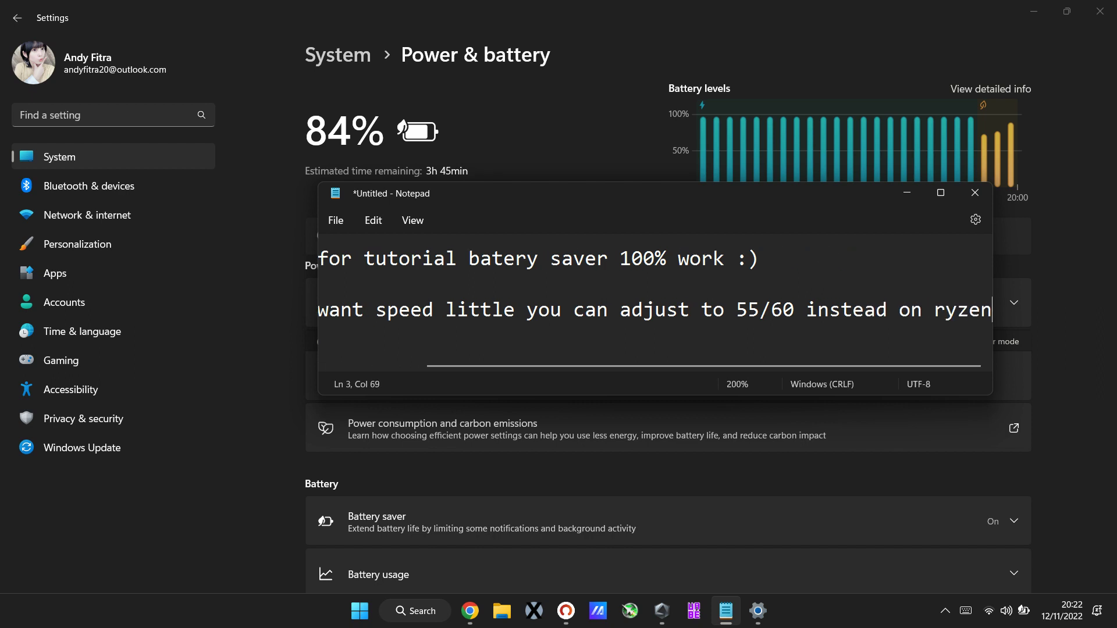
type(" controller )")
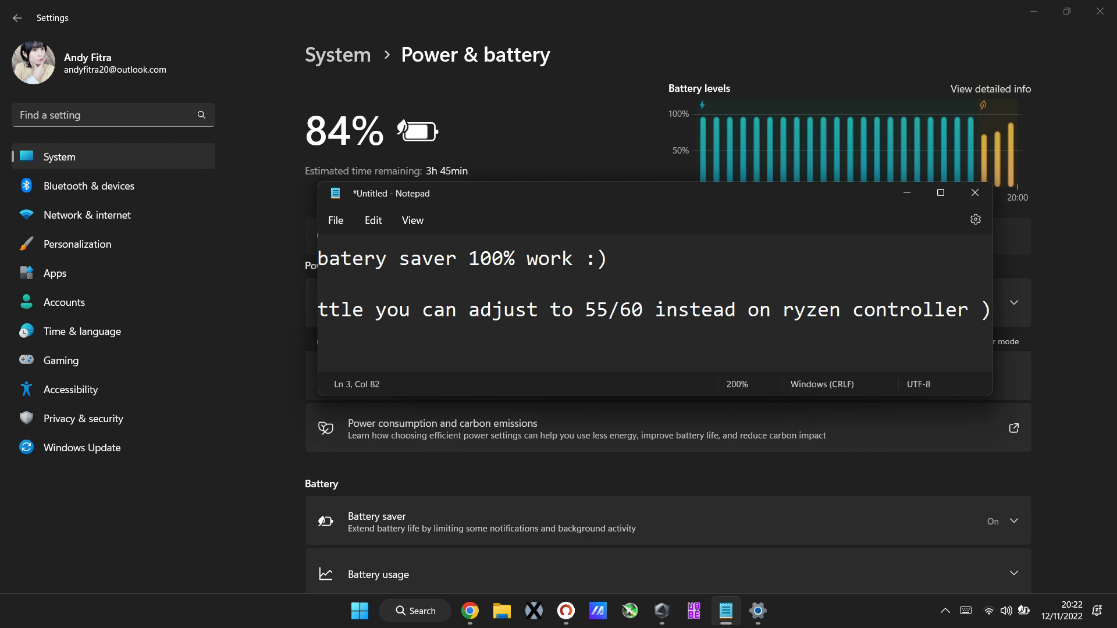
key("BackSpace")
type(":)")
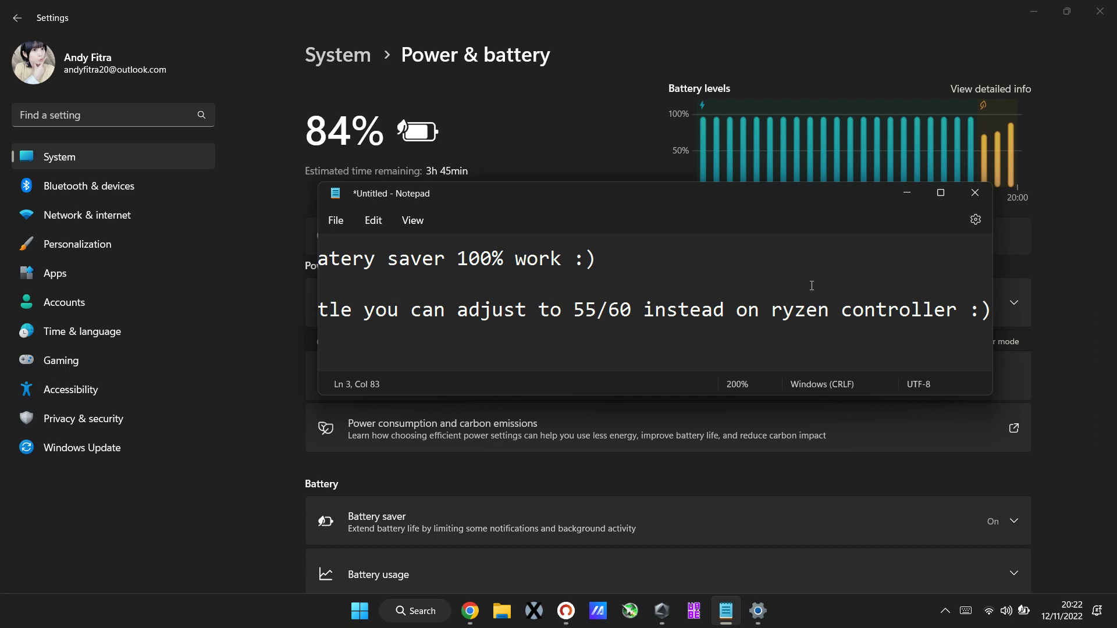
Replace the whole note with the closing message "Thanks And Goodbye! ^_^"
key("ctrl+a")
key("BackSpace")
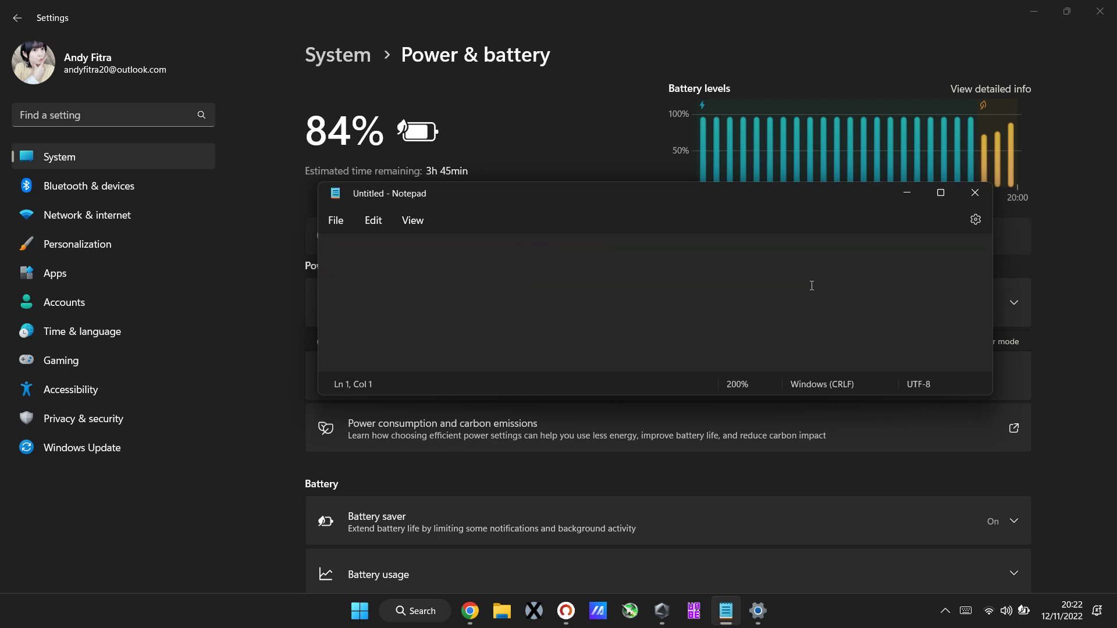
type("Thanks")
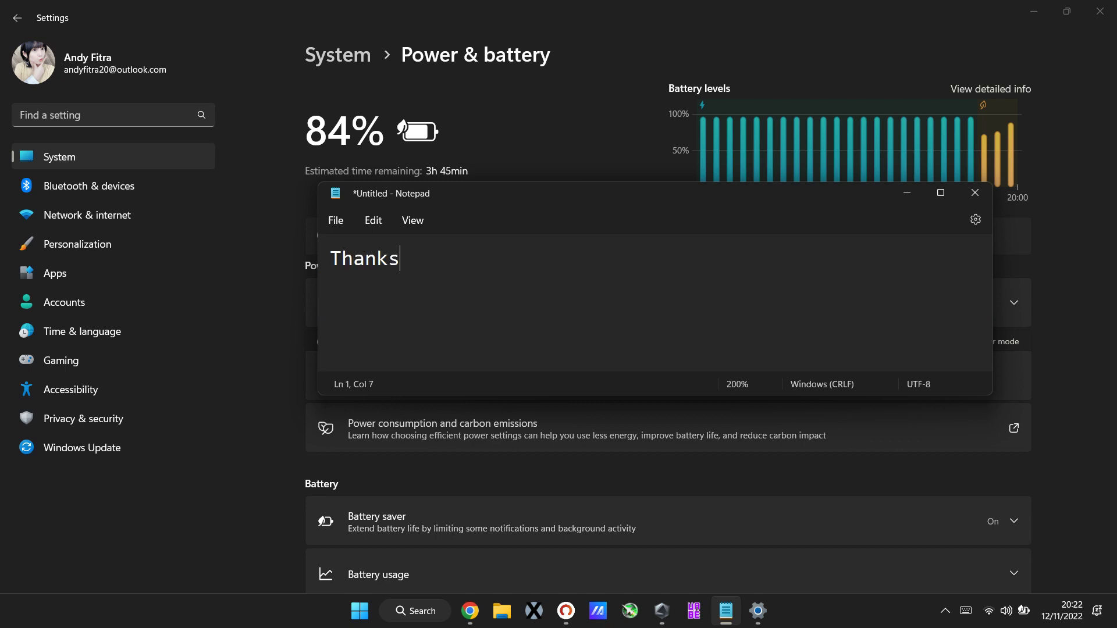
type(" And Goodbye!")
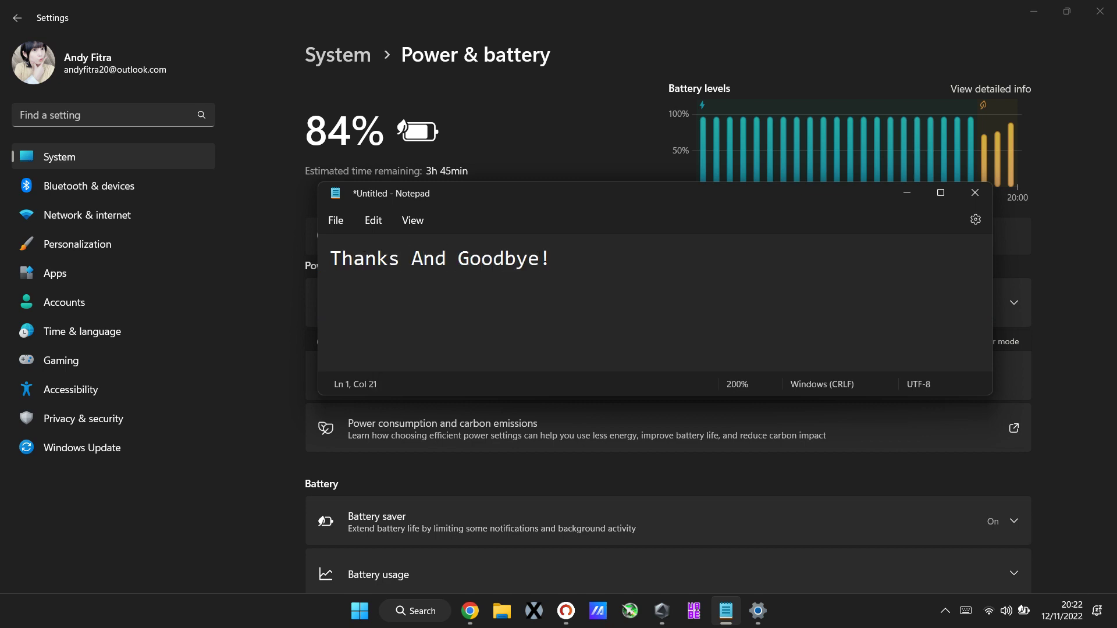
type(" &")
key("BackSpace")
type("^_^")
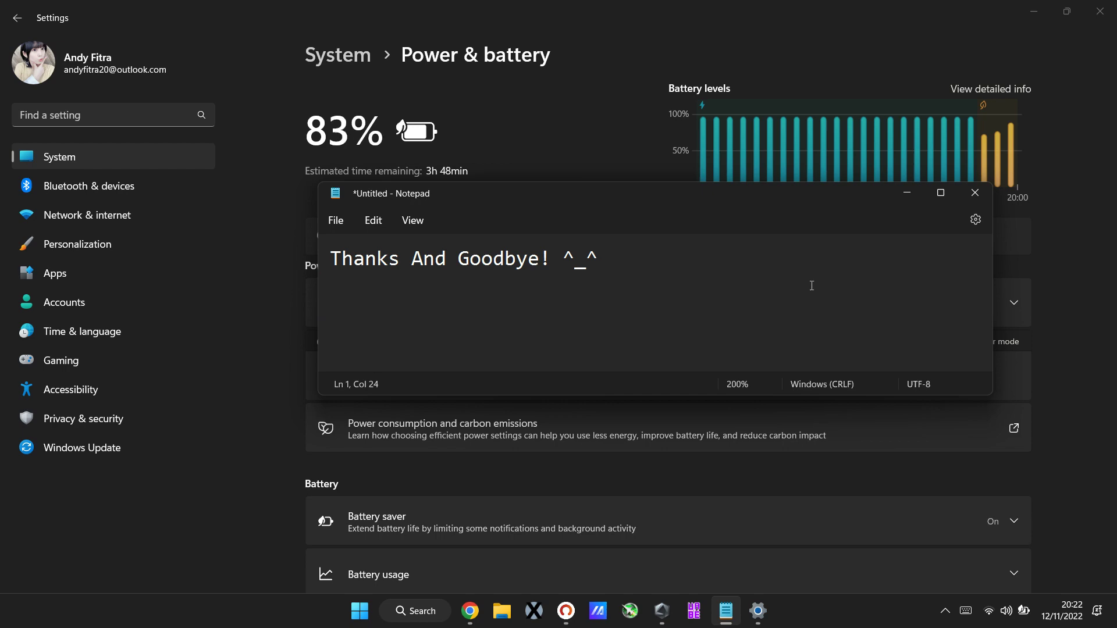
Minimize the battery settings window to reveal the desktop and move the note lower, clear of the wallpaper character's face
left_click(1023, 6)
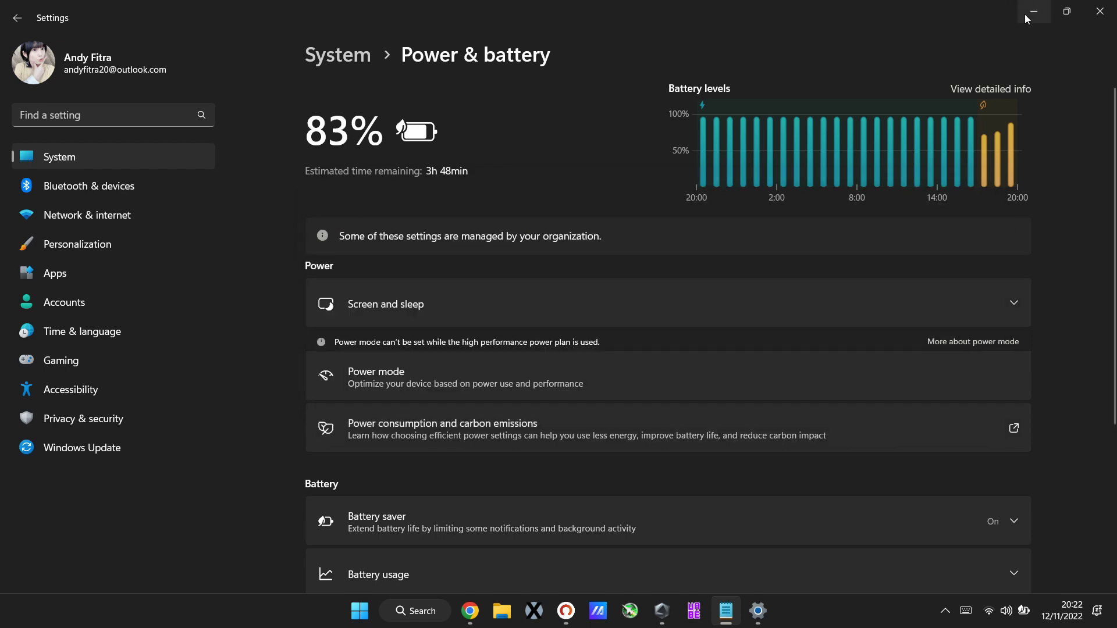
left_click(1024, 14)
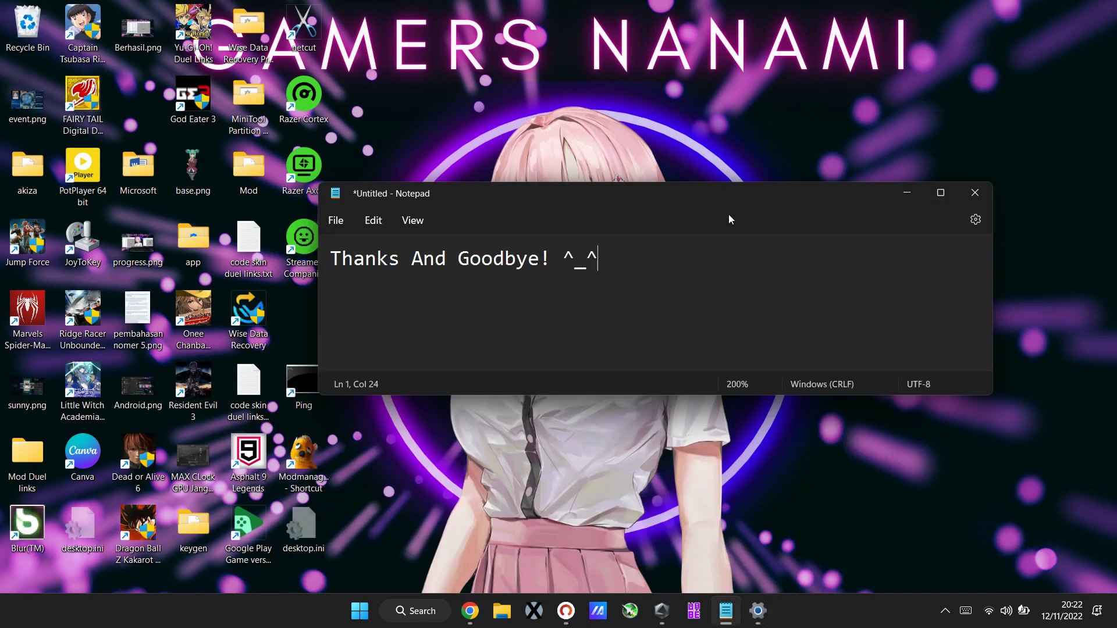
left_click_drag(728, 219, 716, 338)
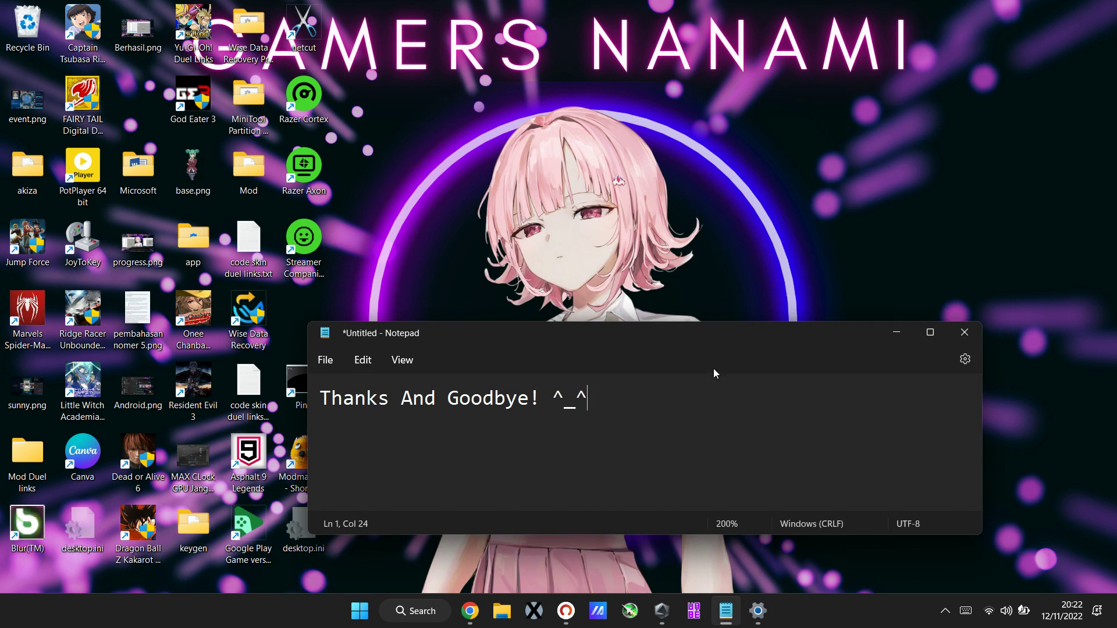